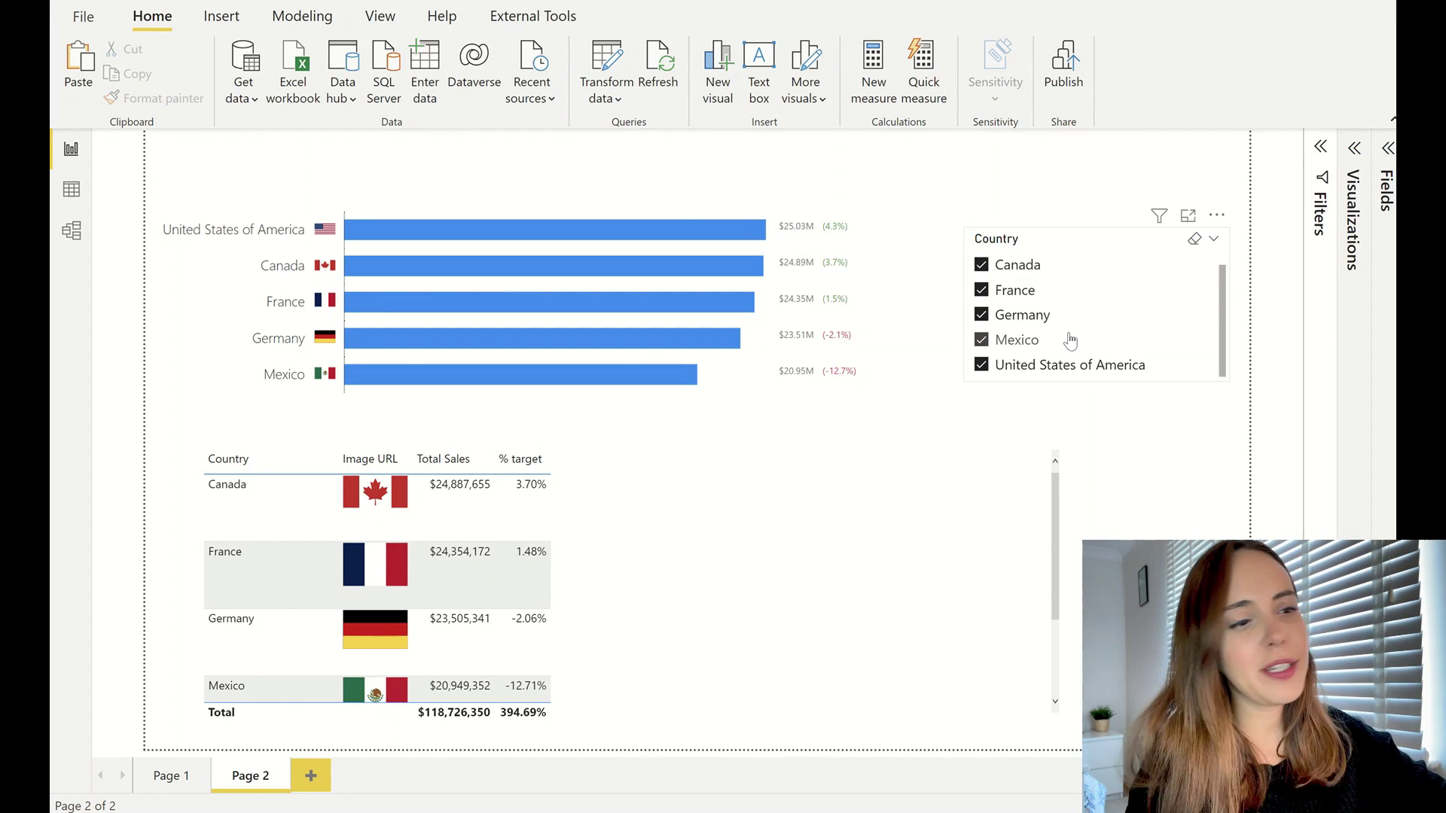
- Test the Country slicer by toggling France, Germany and Canada, then clear all selections
{"action": "left_click", "coordinate": [997, 296]}
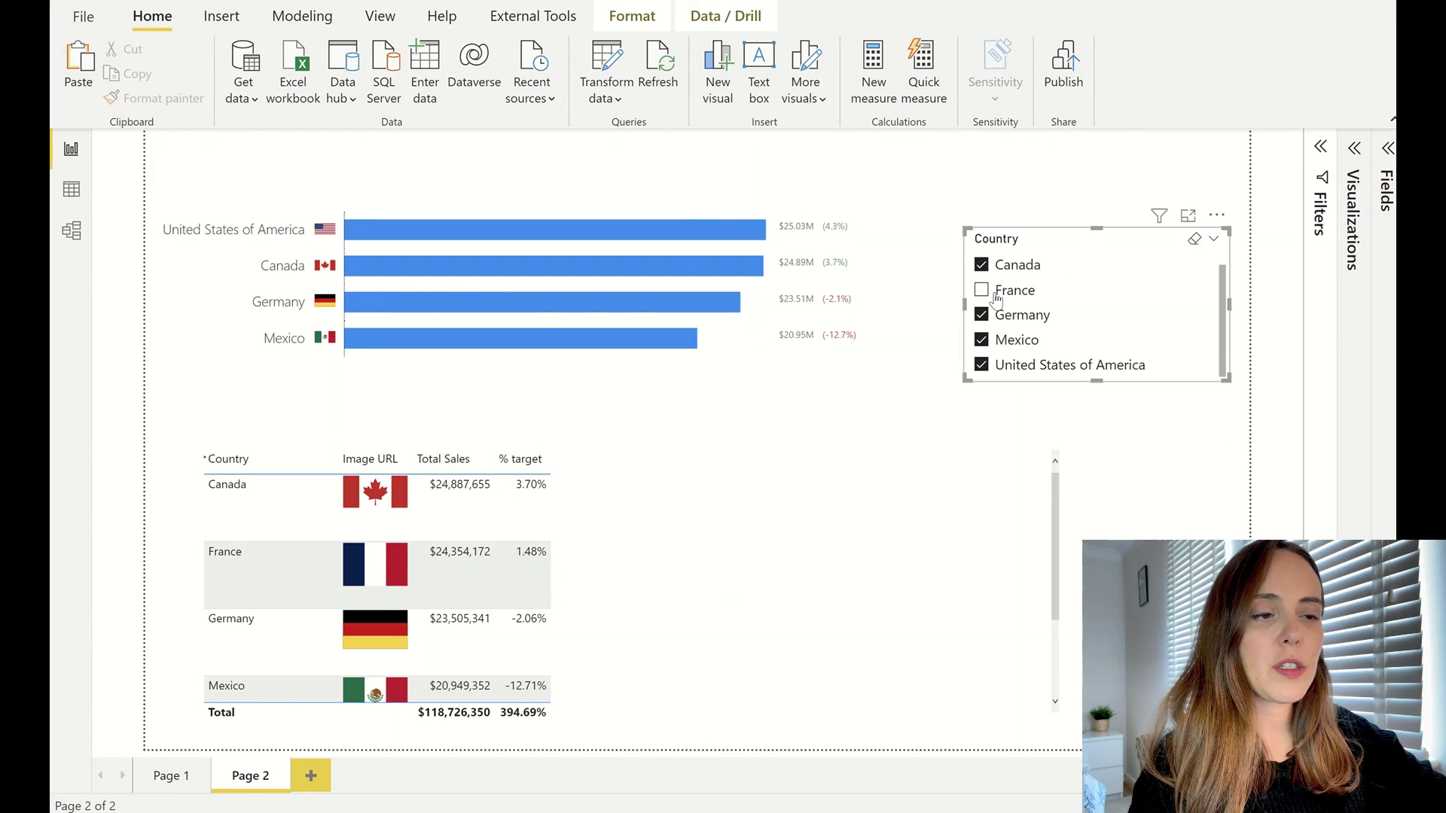
{"action": "left_click", "coordinate": [1014, 319]}
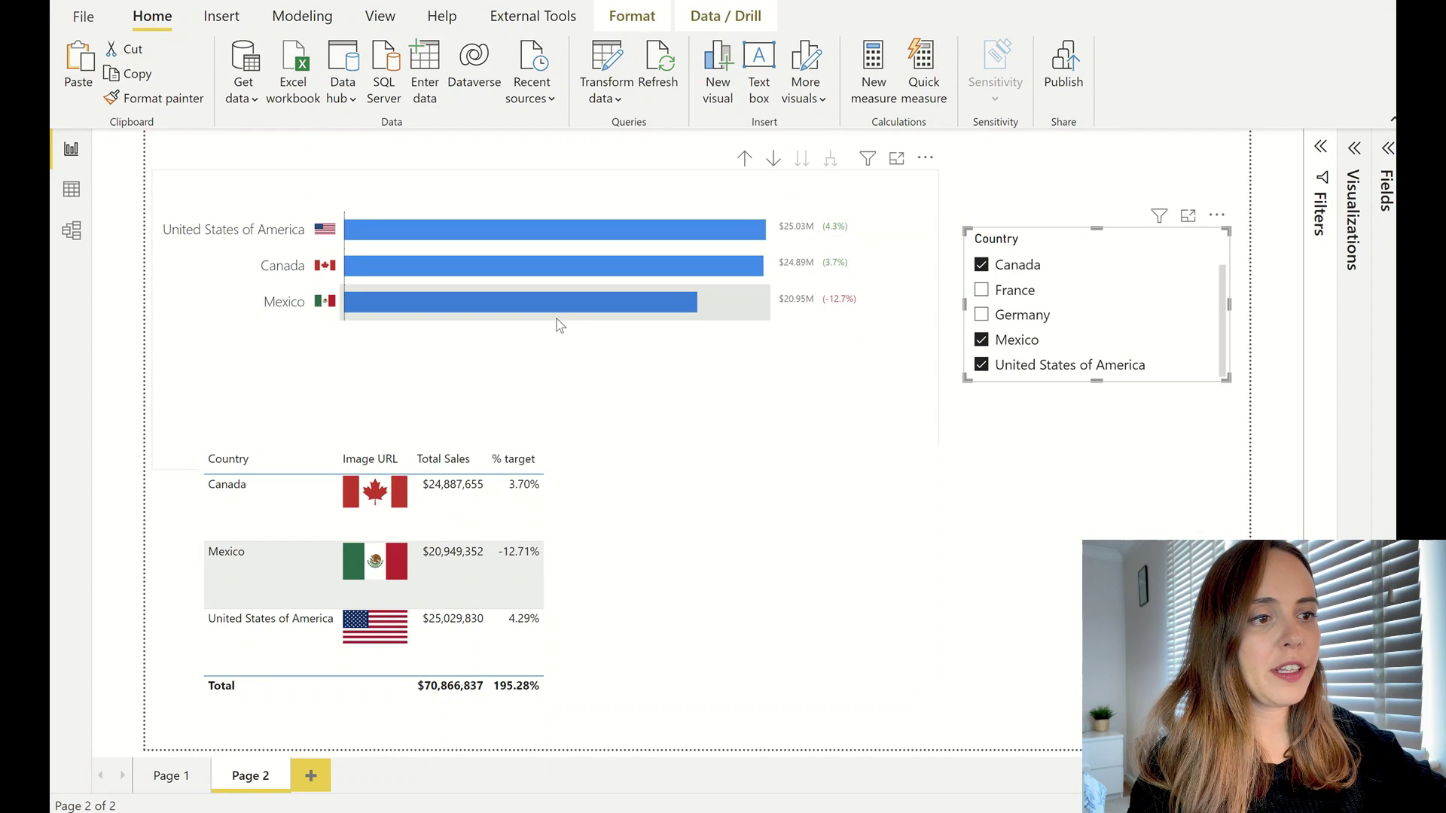
{"action": "left_click", "coordinate": [1021, 268]}
{"action": "left_click", "coordinate": [1019, 315]}
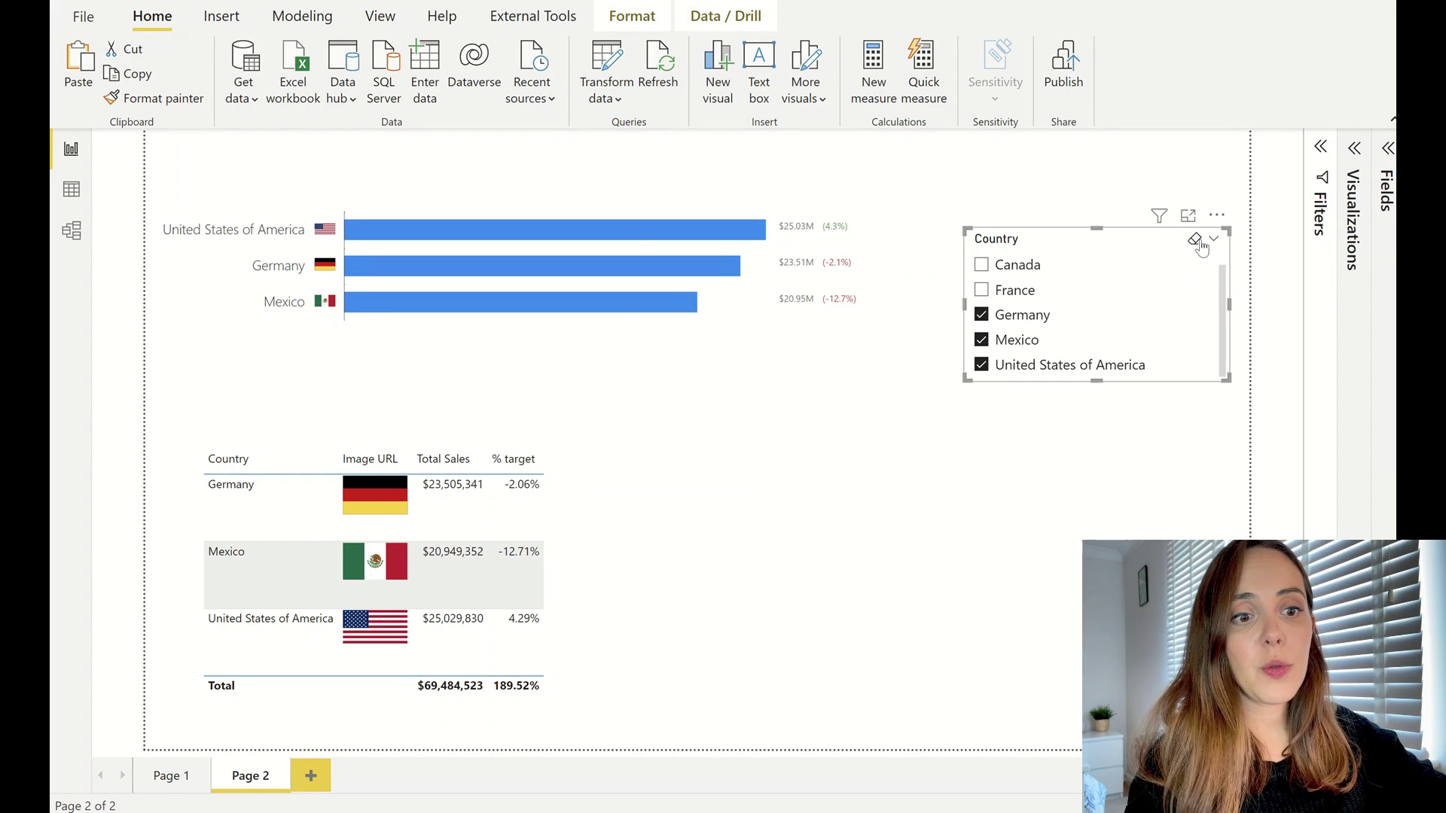
{"action": "left_click", "coordinate": [1194, 238]}
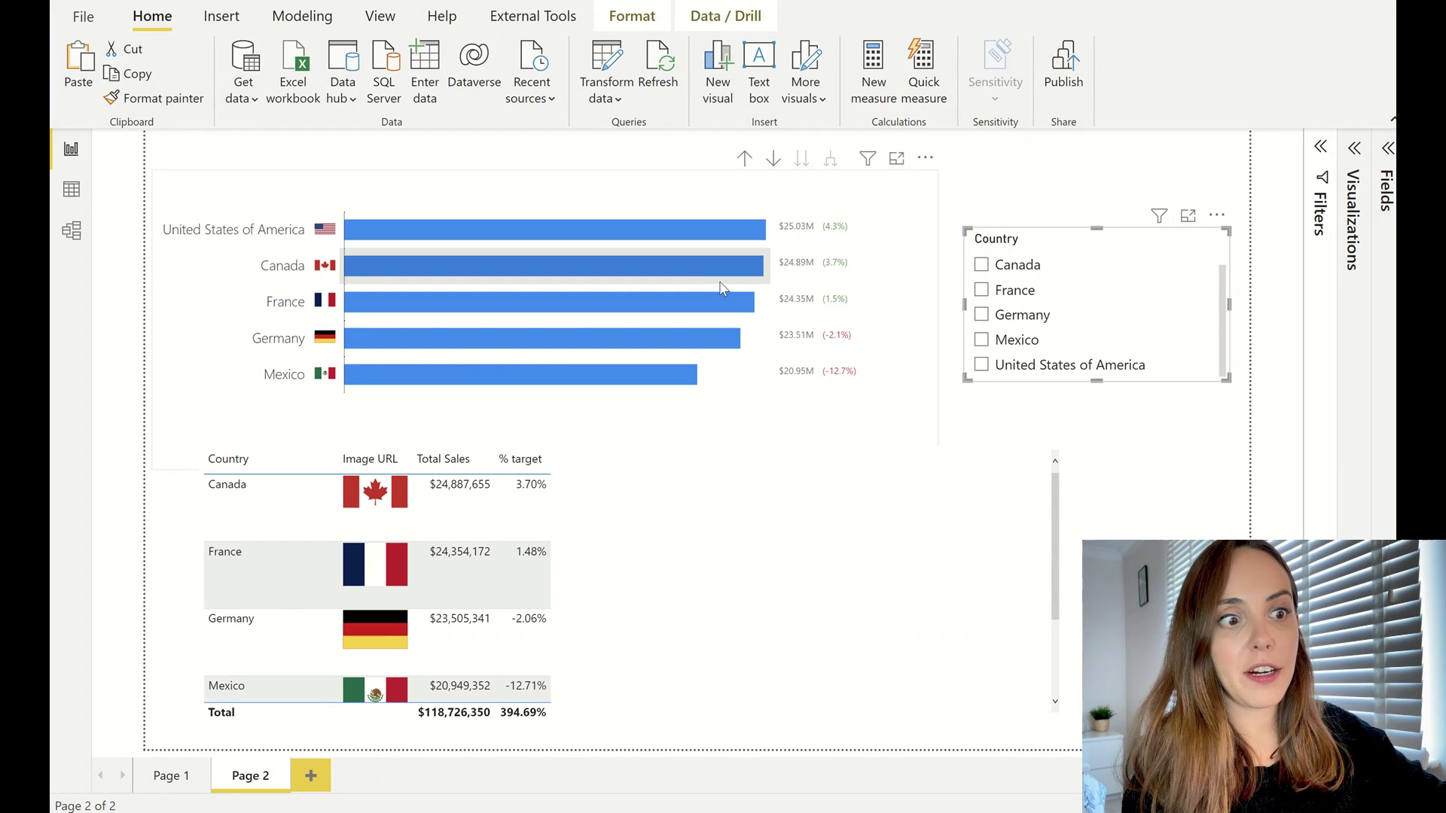
- Add a new blank report page, then return to Page 2
{"action": "mouse_move", "coordinate": [721, 288]}
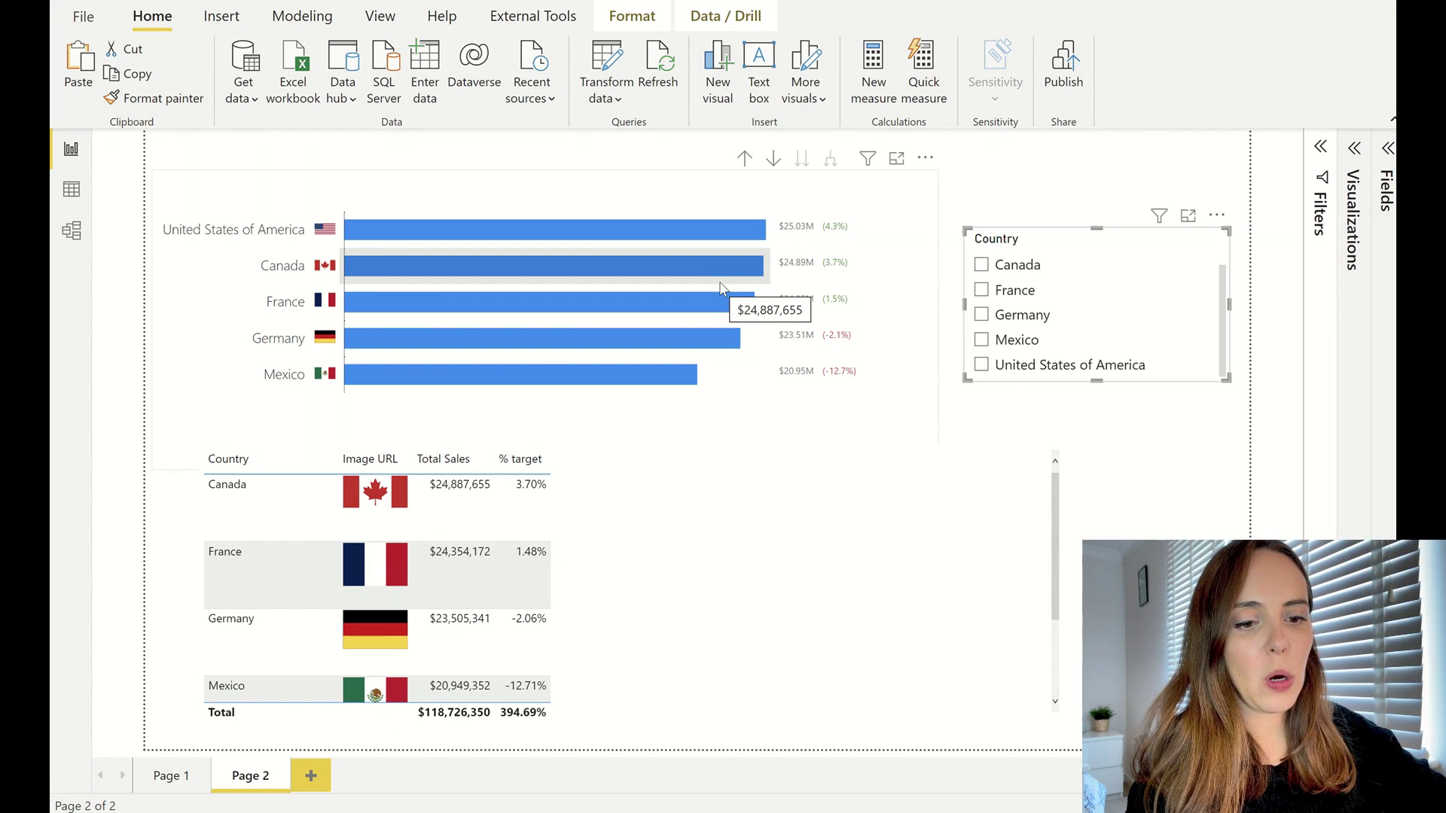
{"action": "left_click", "coordinate": [324, 780]}
{"action": "left_click", "coordinate": [250, 776]}
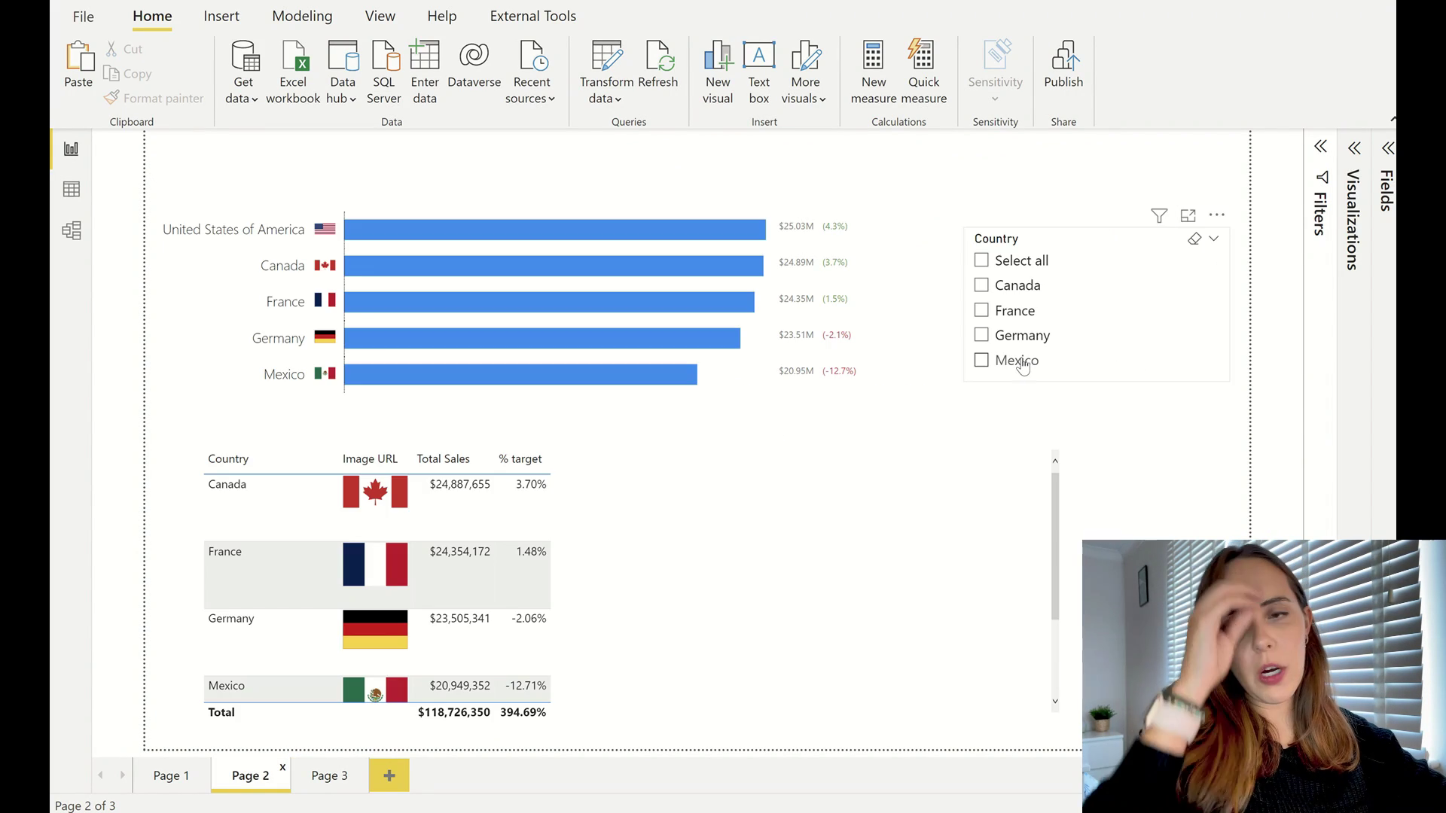
{"action": "left_click", "coordinate": [949, 614]}
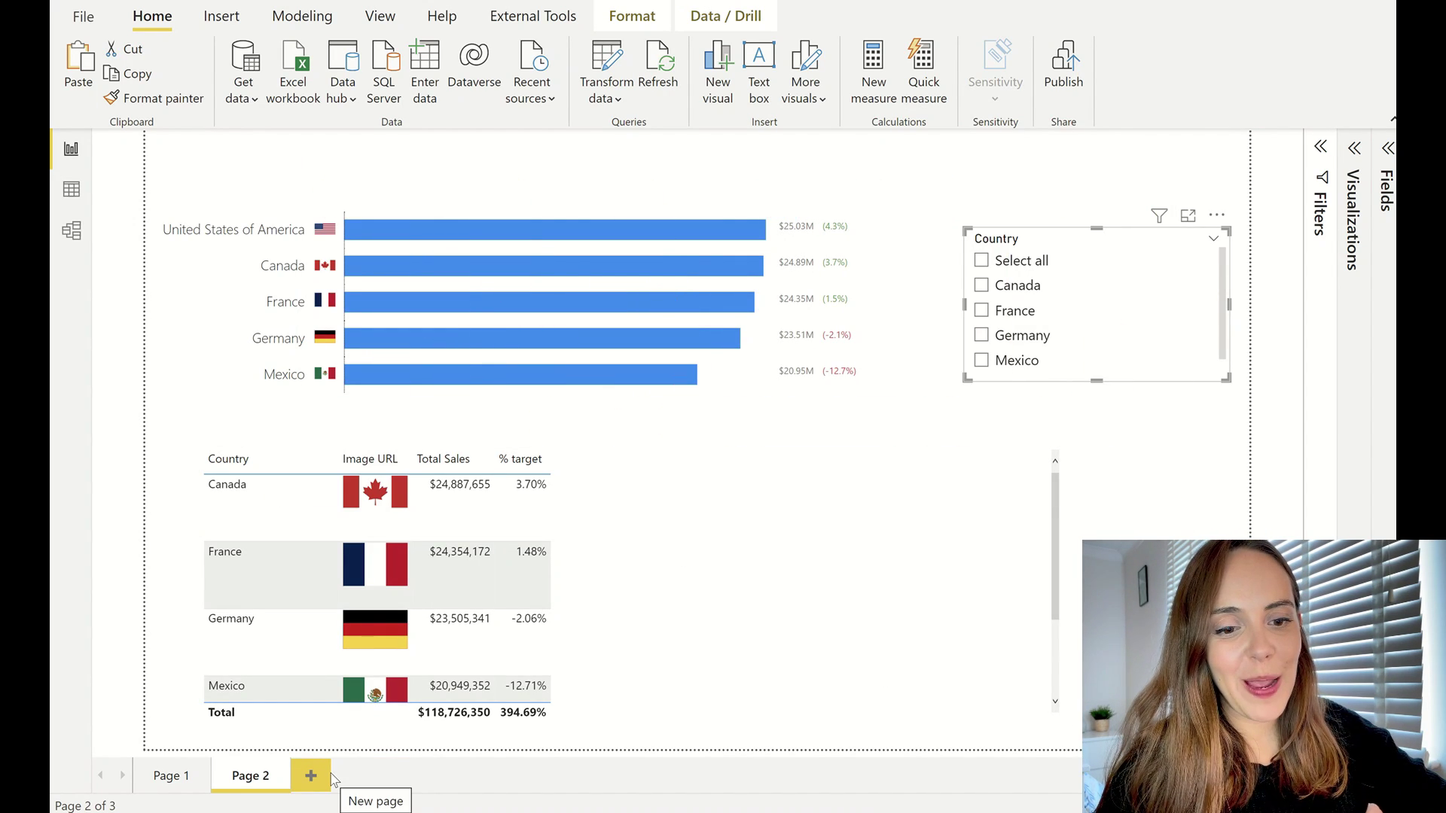
- Paste a copy of the Page 2 flag table onto a new page and move it up
{"action": "left_click", "coordinate": [311, 776]}
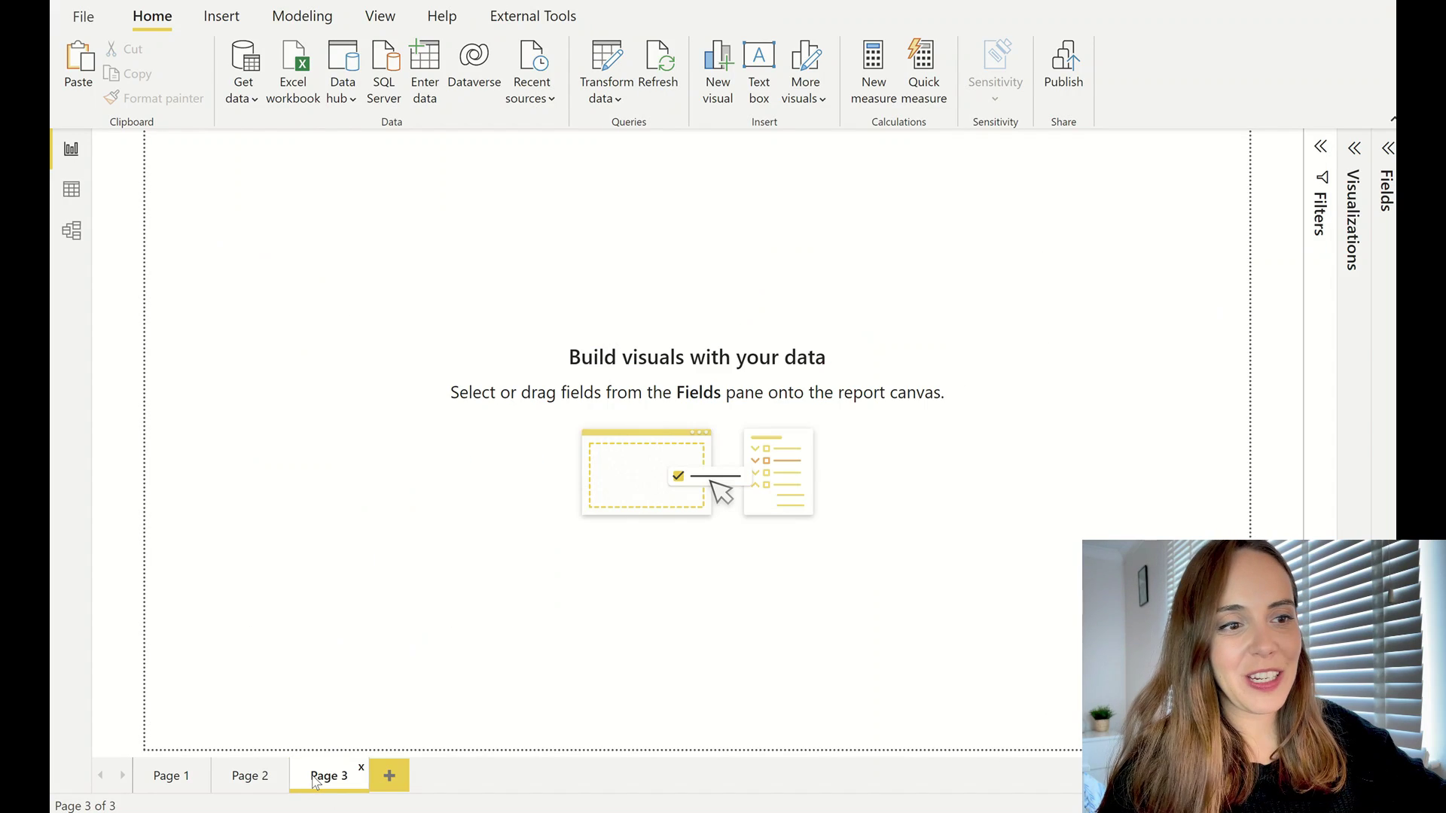
{"action": "left_click", "coordinate": [254, 781]}
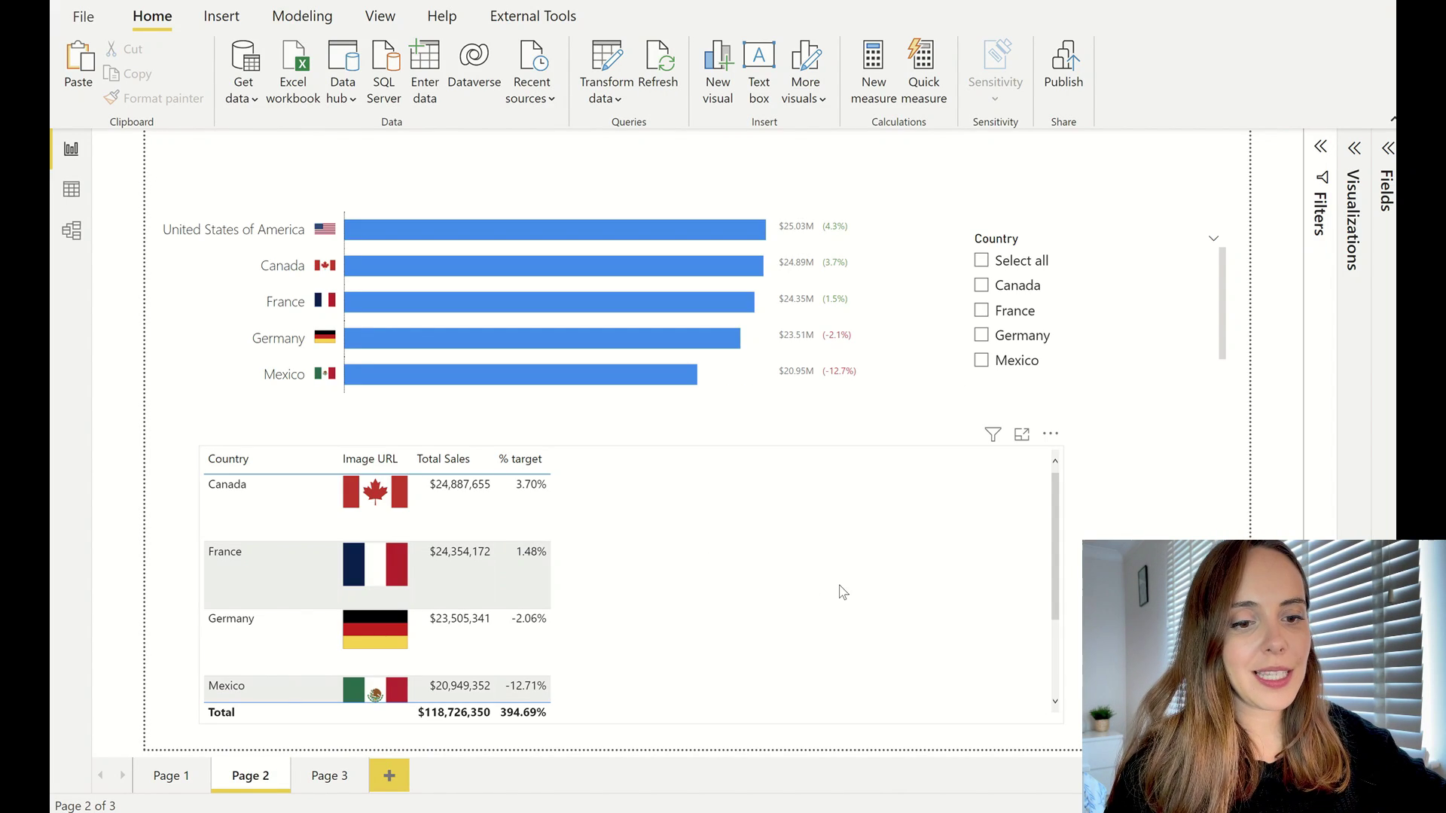
{"action": "key", "text": "ctrl+Page_Down"}
{"action": "key", "text": "ctrl+v"}
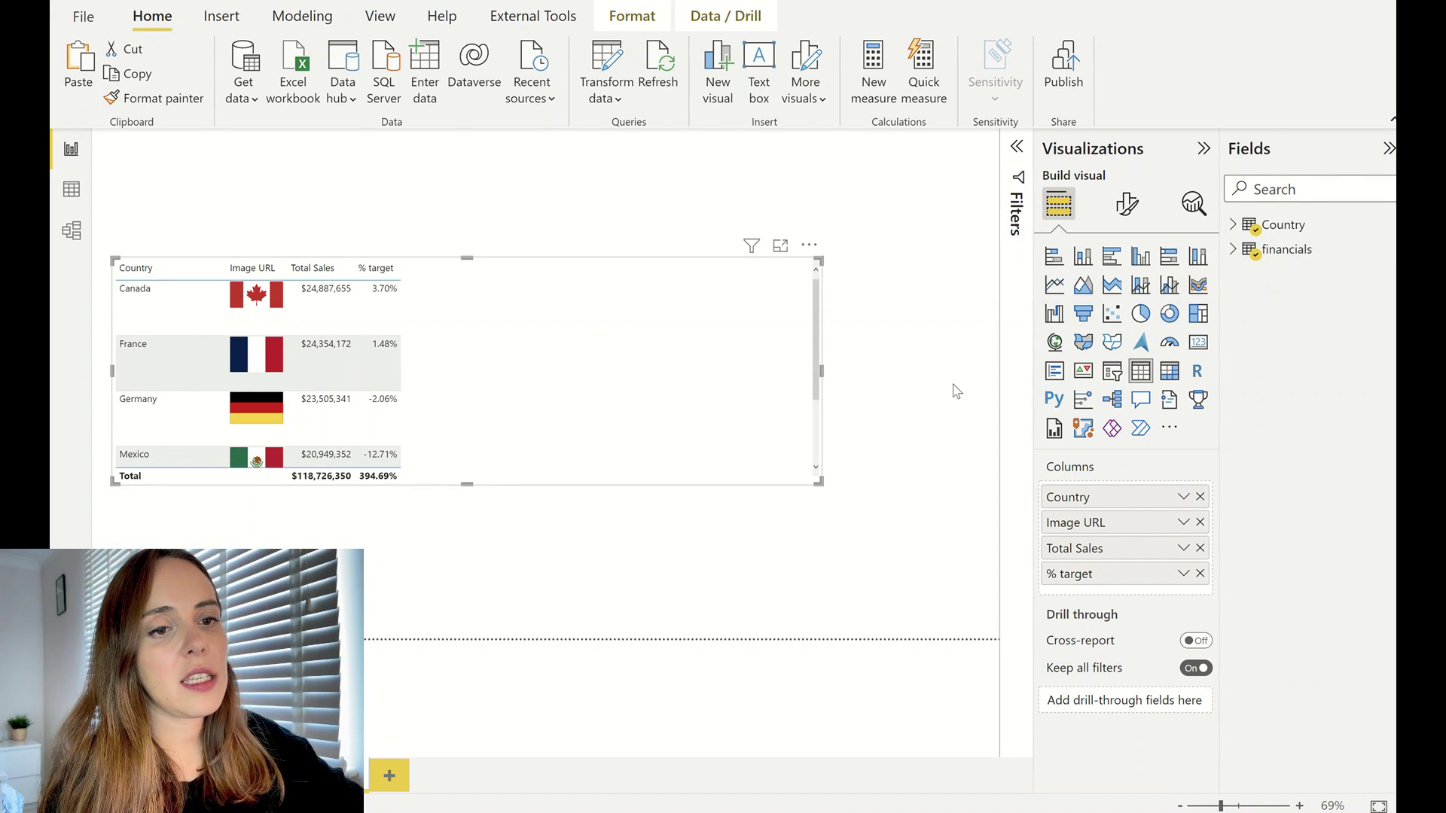
{"action": "left_click_drag", "start_coordinate": [539, 355], "coordinate": [571, 291]}
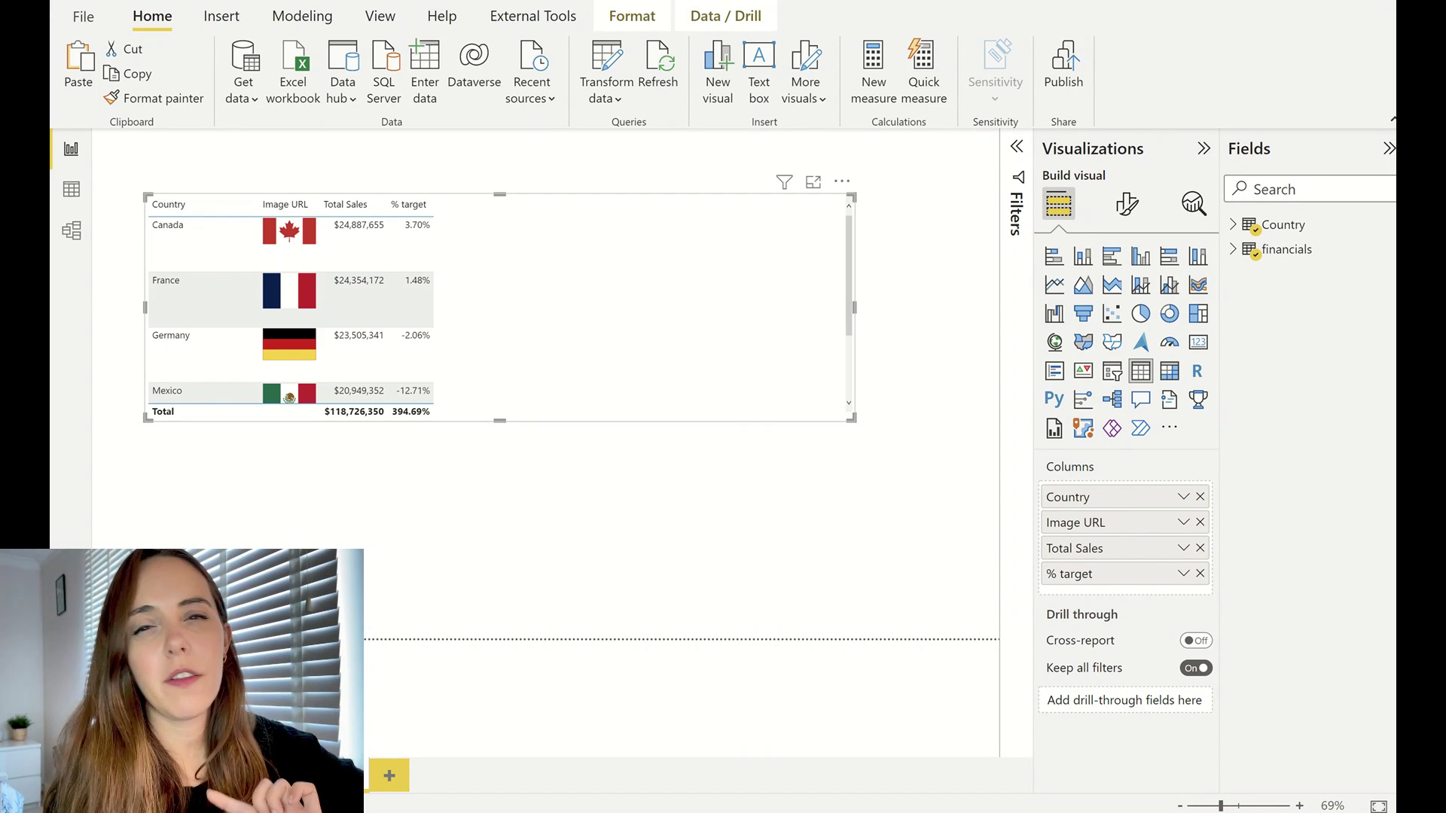
- Delete the pasted copy and select the flag table
{"action": "key", "text": "Delete"}
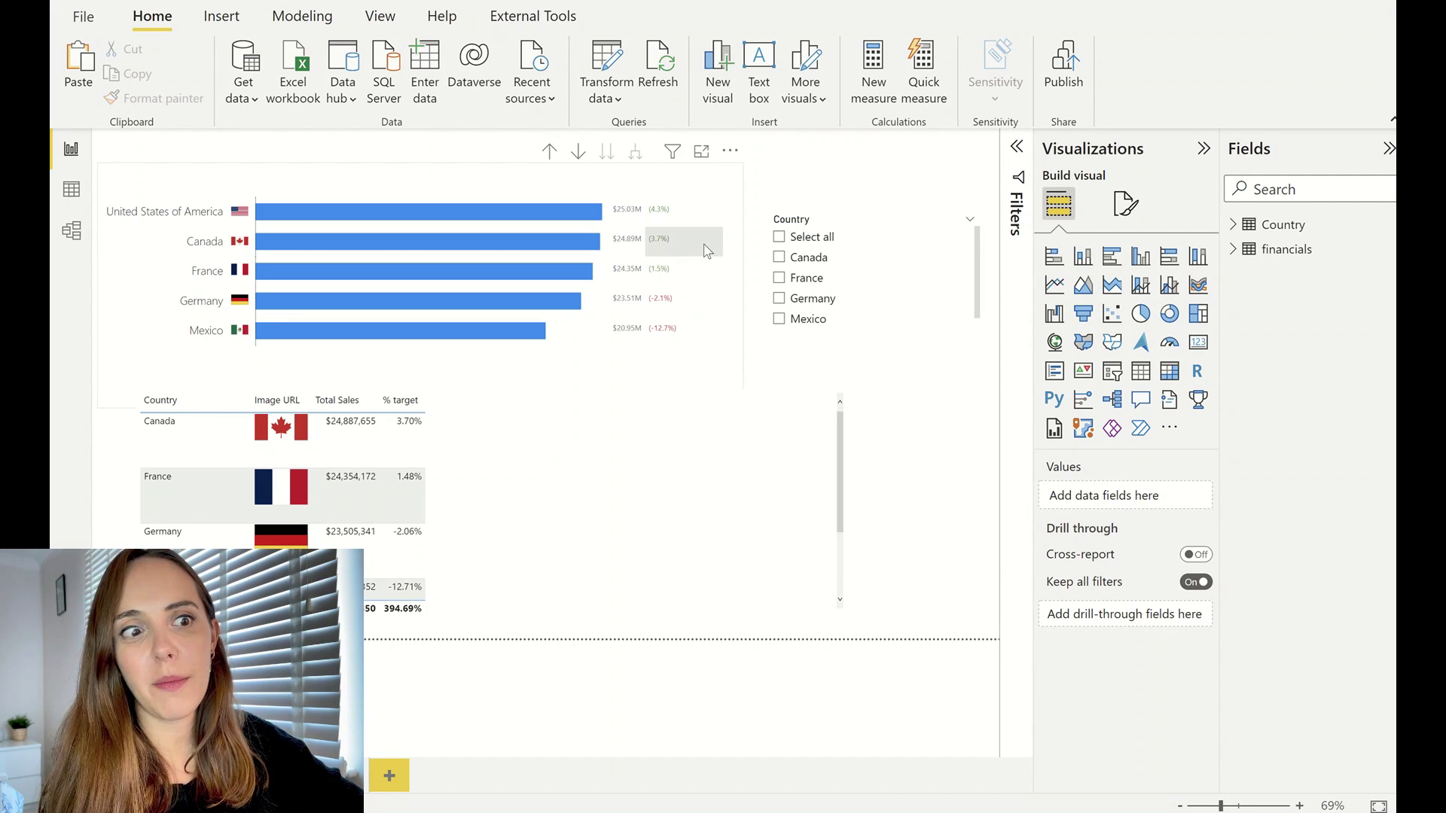
{"action": "mouse_move", "coordinate": [693, 210]}
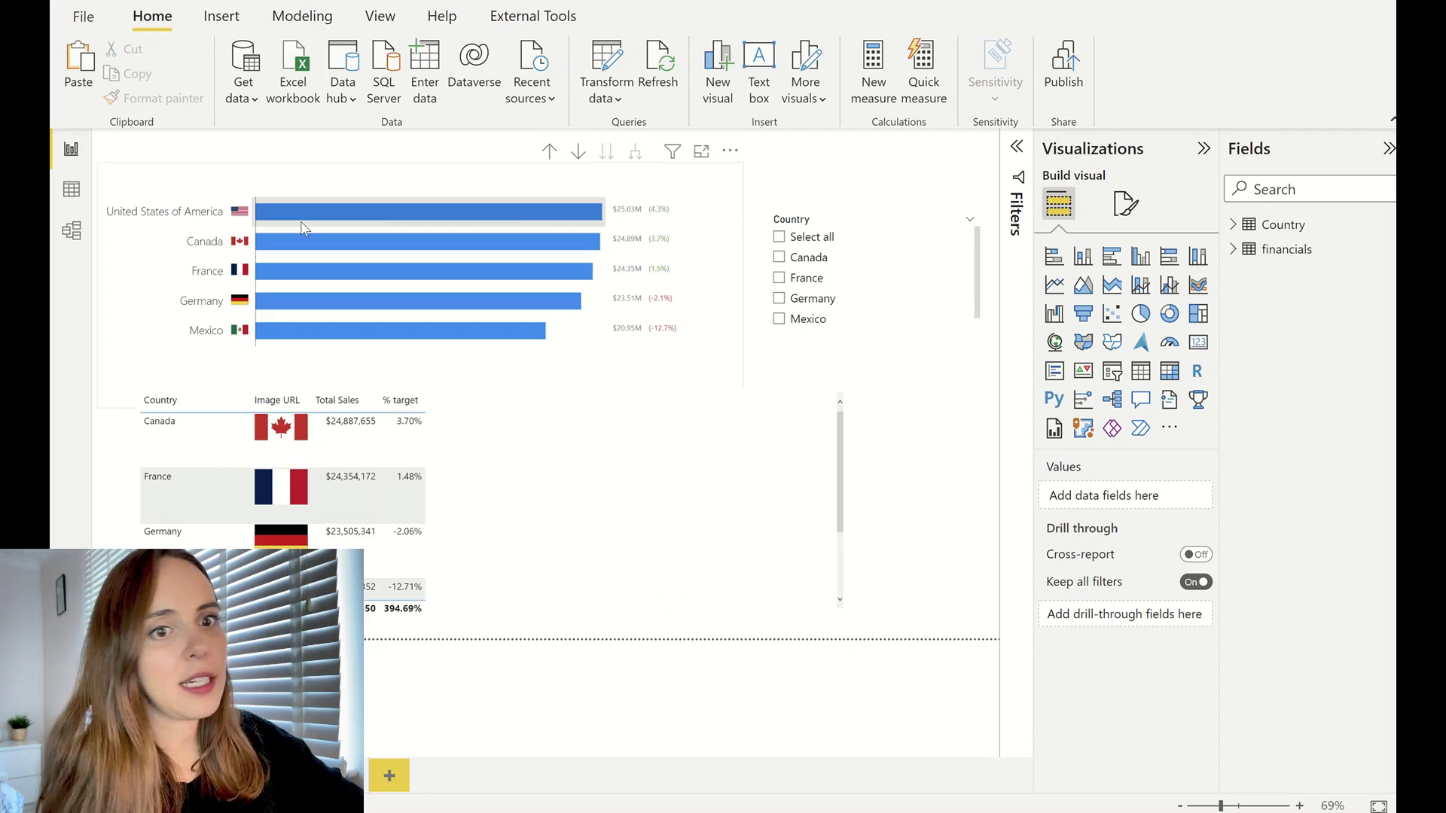
{"action": "mouse_move", "coordinate": [222, 221]}
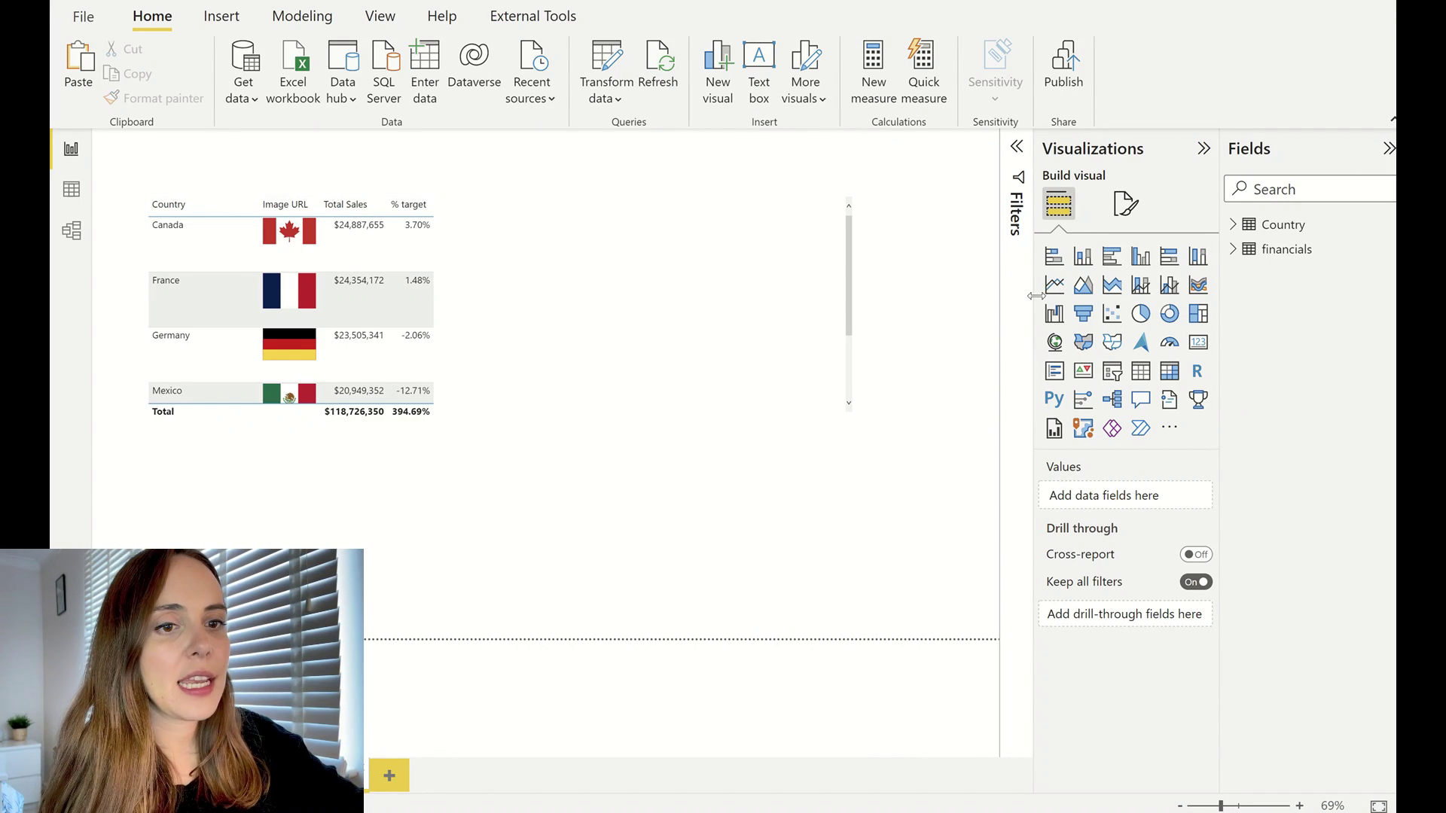
{"action": "left_click", "coordinate": [648, 331]}
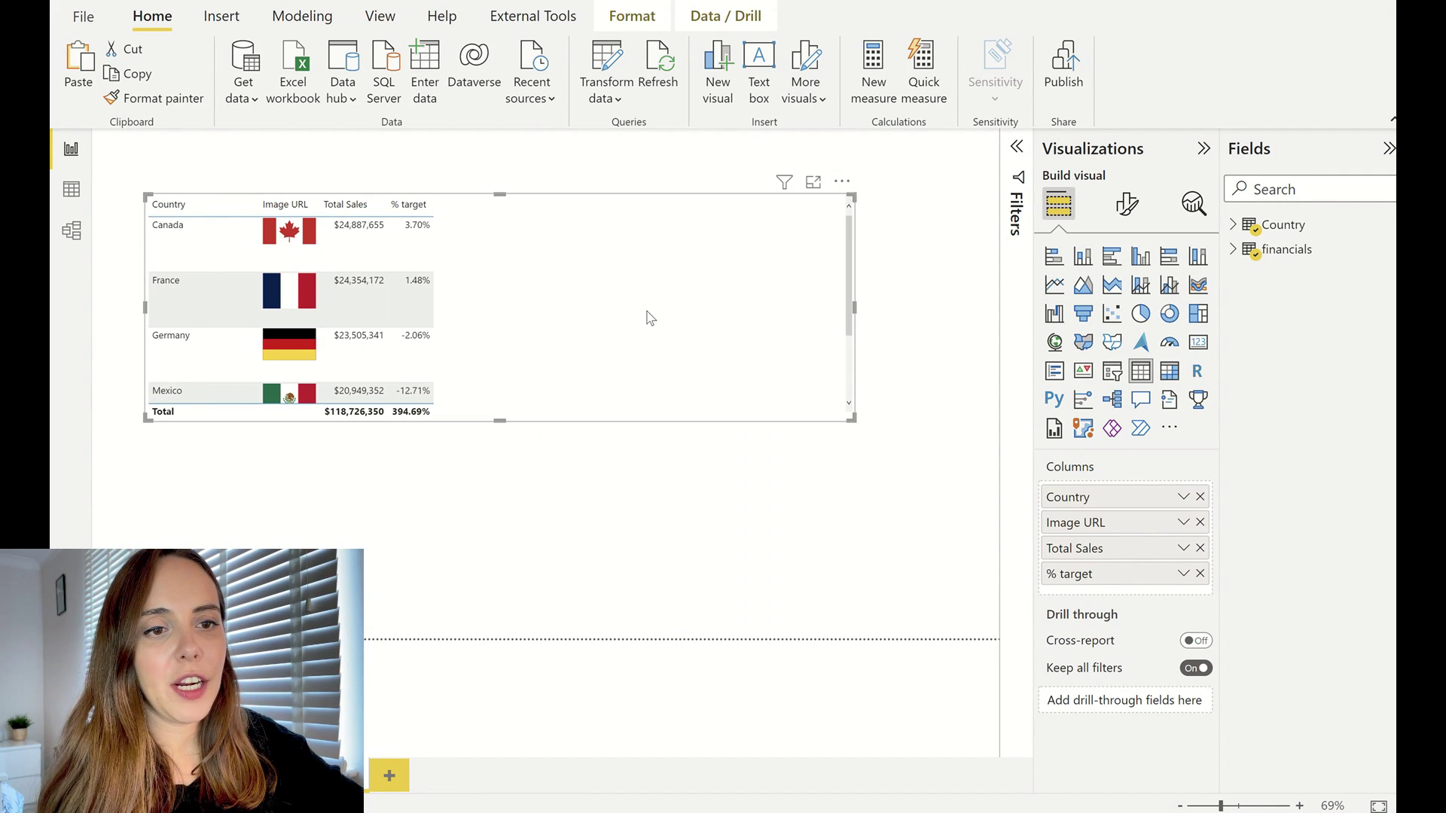
- Sort the table by % target descending and turn on data bars for Total Sales
{"action": "left_click", "coordinate": [411, 204]}
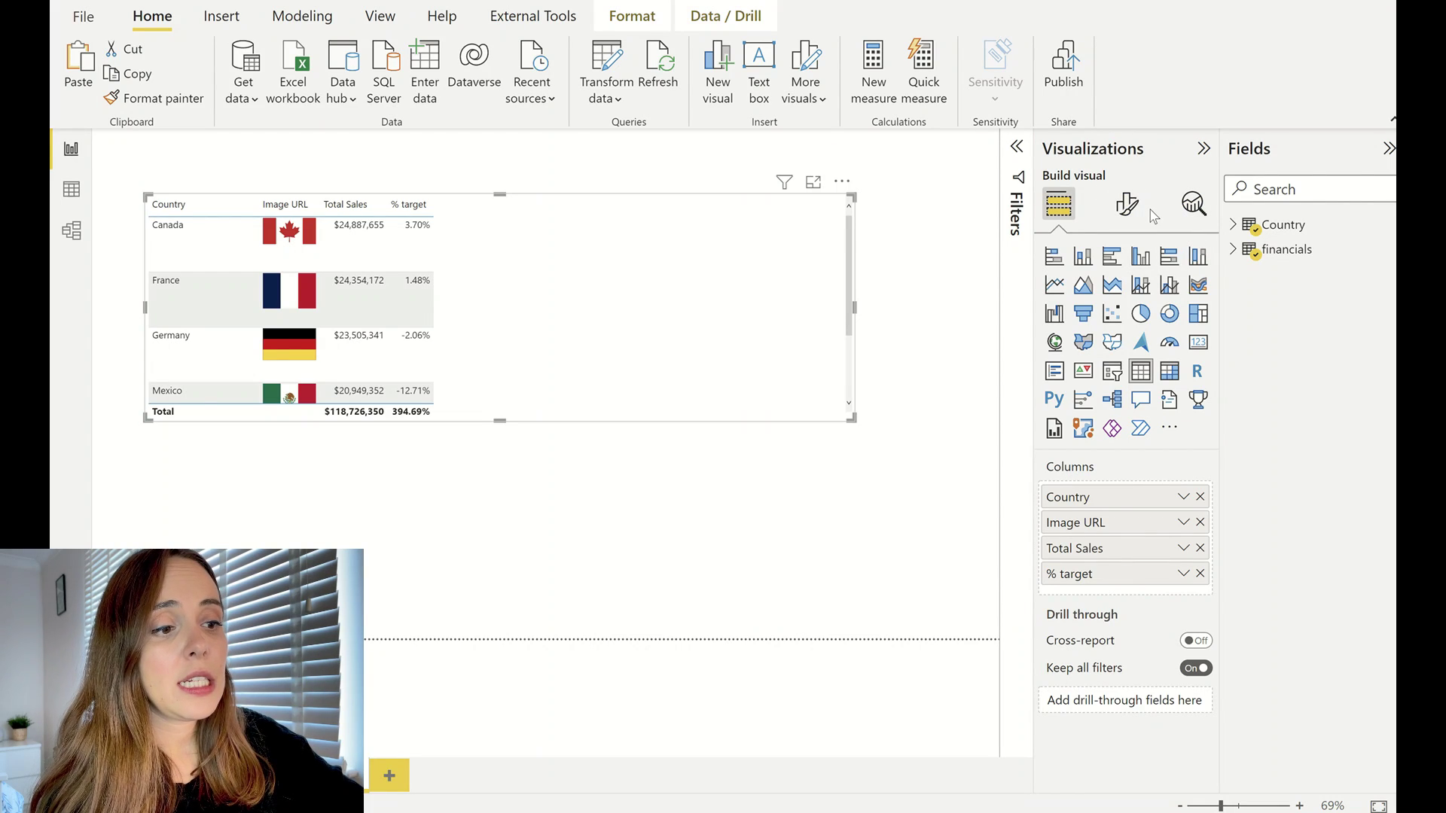
{"action": "left_click", "coordinate": [1127, 203]}
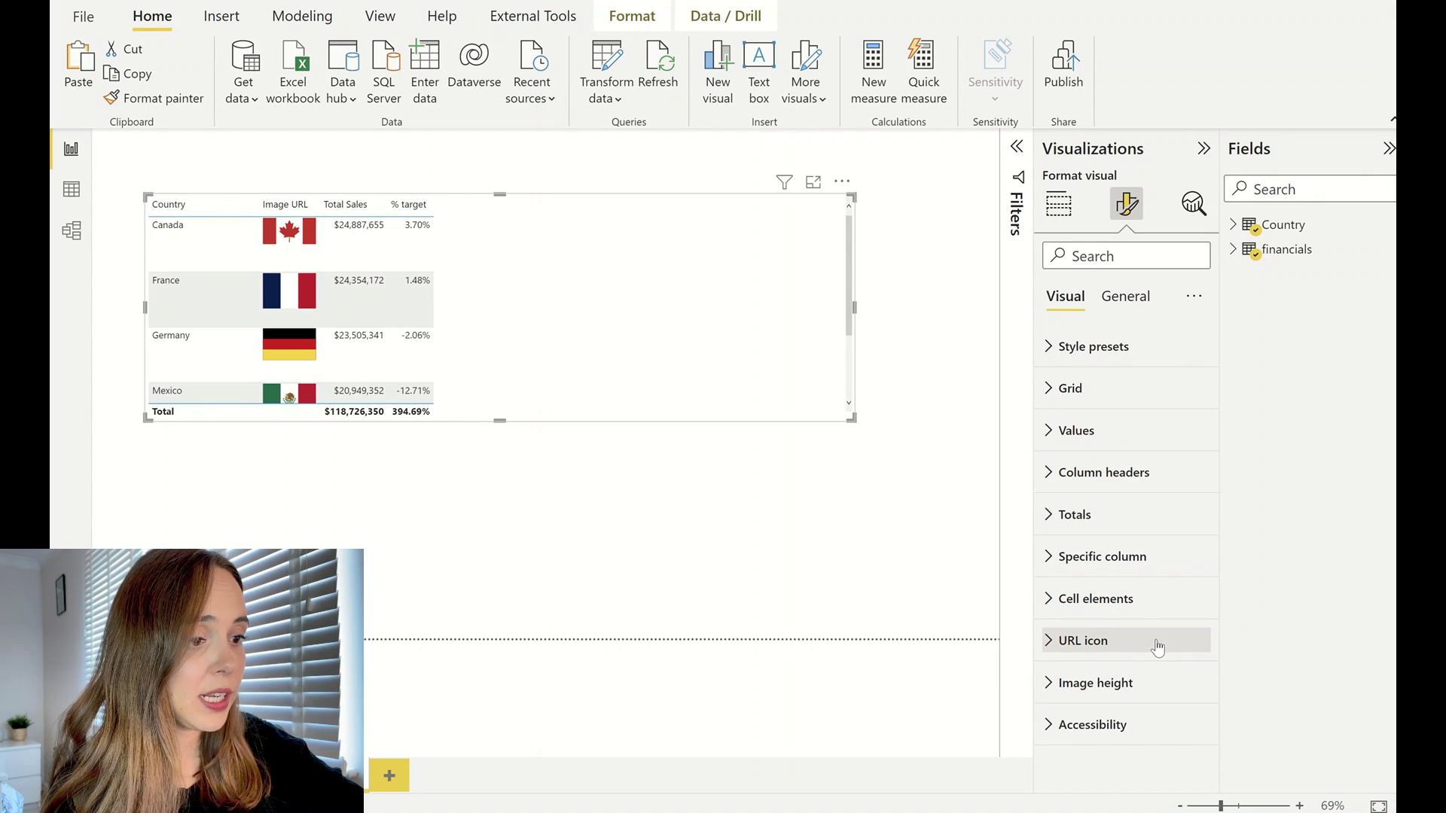
{"action": "left_click", "coordinate": [1085, 599]}
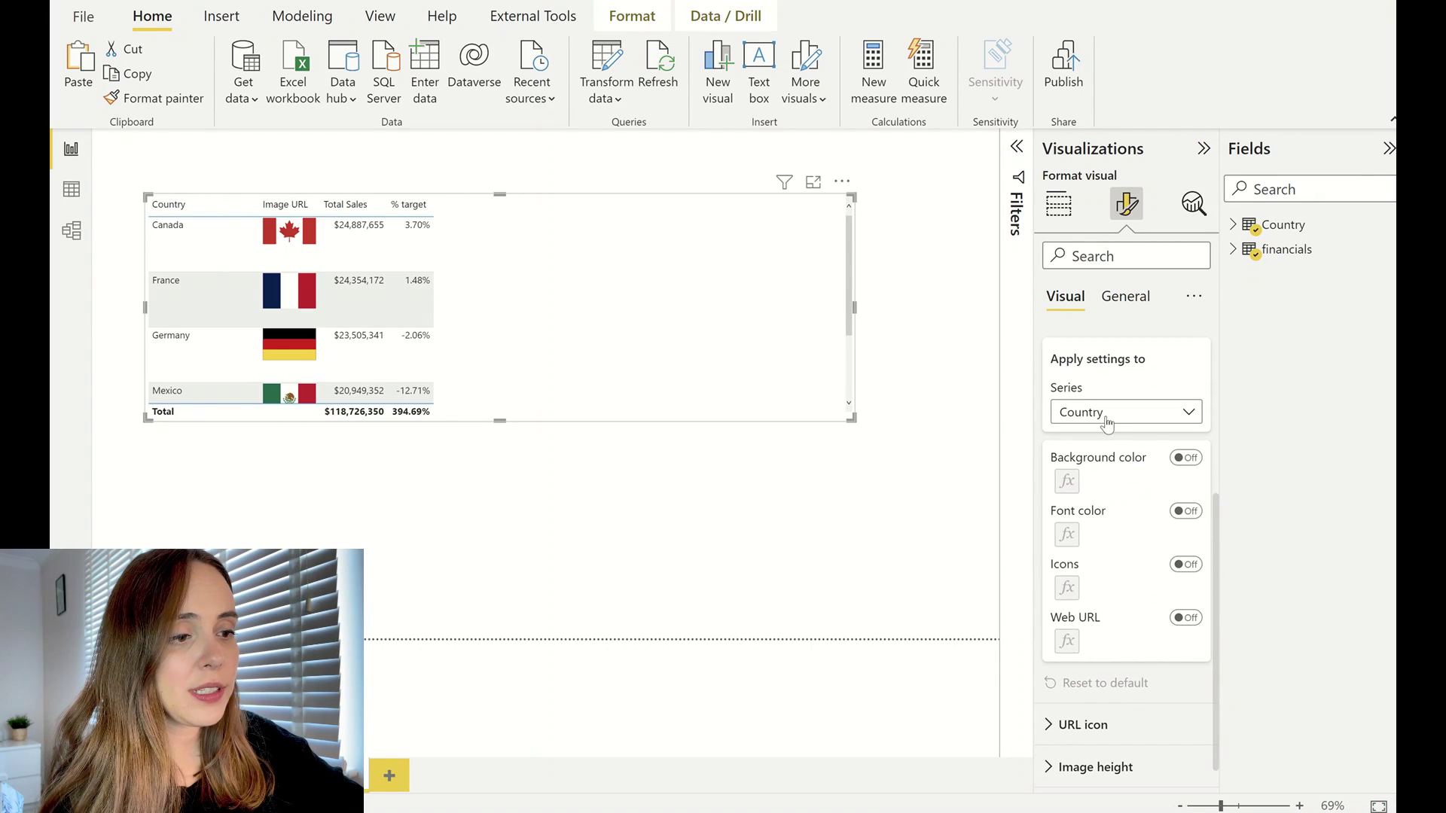
{"action": "left_click", "coordinate": [1108, 422]}
{"action": "left_click", "coordinate": [1117, 488]}
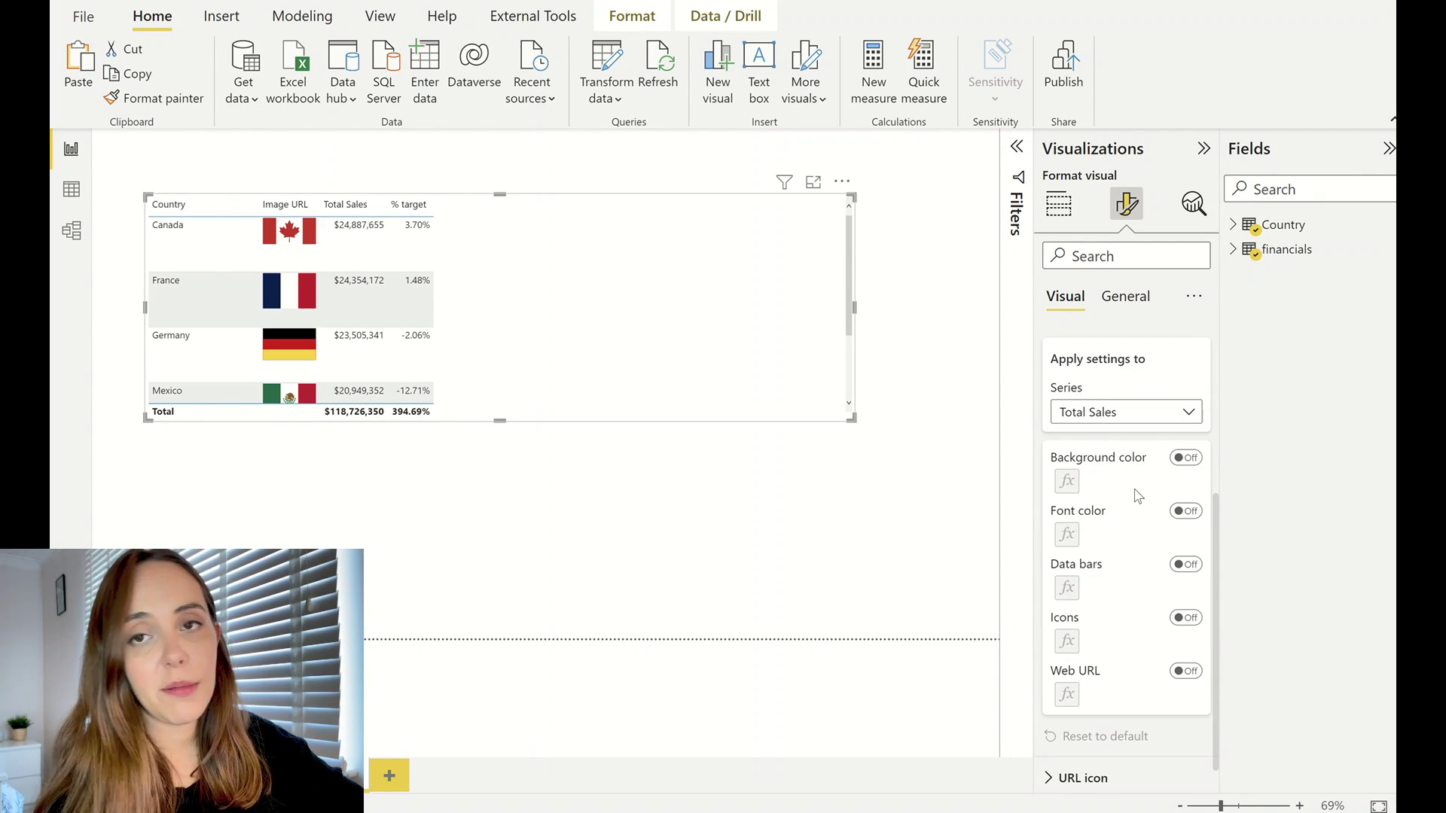
{"action": "left_click", "coordinate": [1187, 565]}
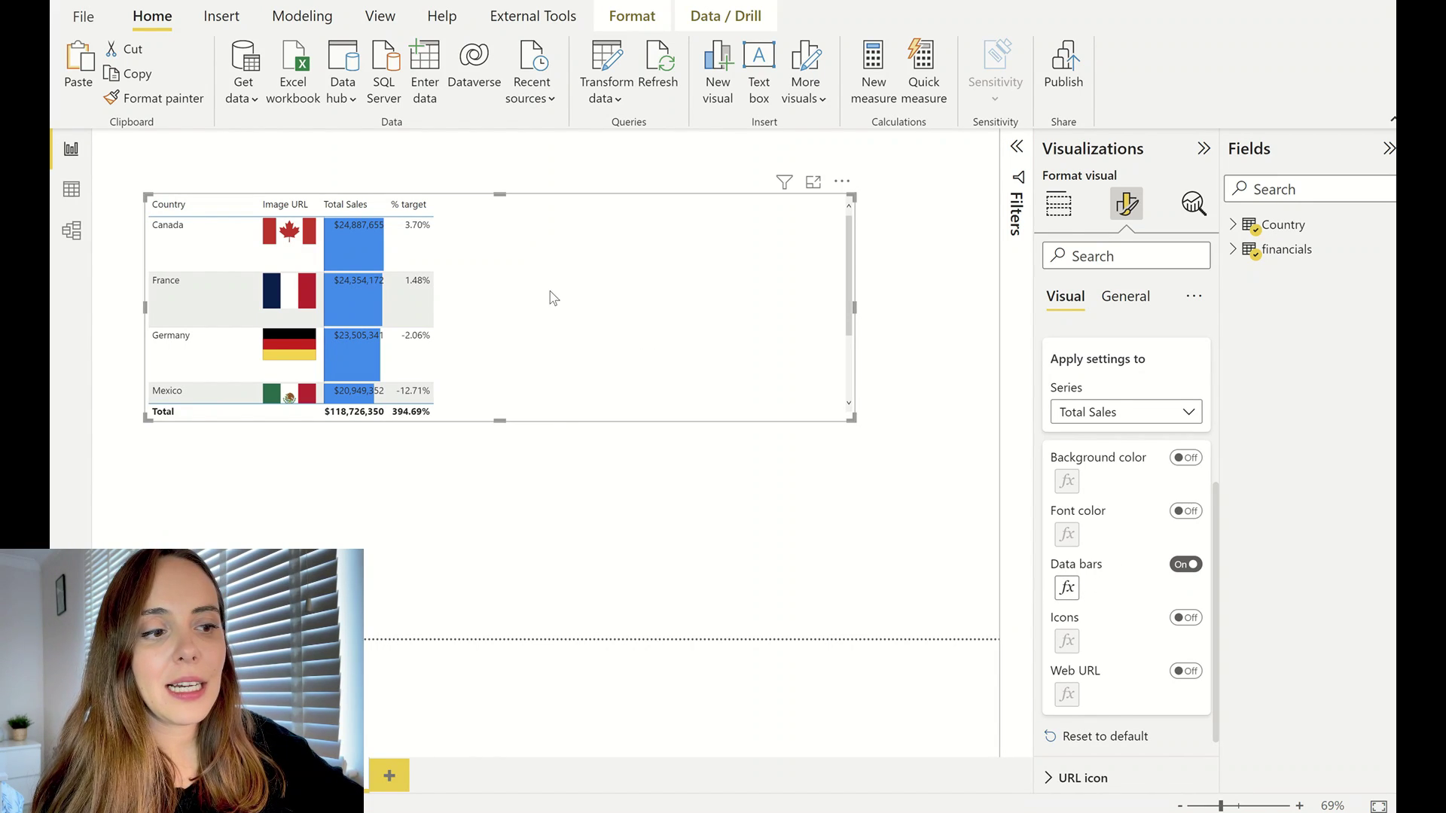
- Set the Total Sales data bars to Show bar only and make the table taller to fit United States
{"action": "left_click", "coordinate": [1067, 587]}
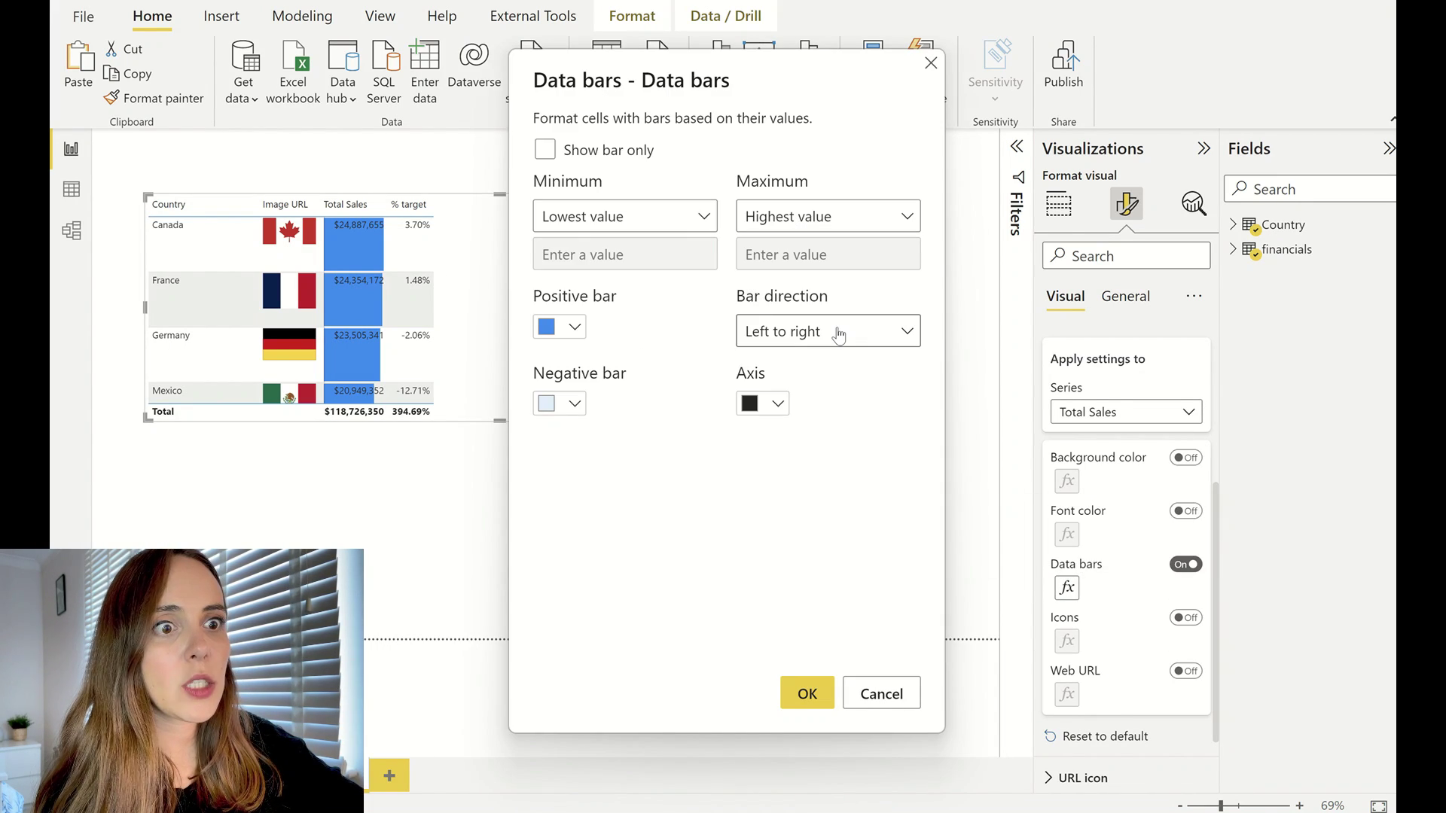
{"action": "left_click", "coordinate": [614, 152]}
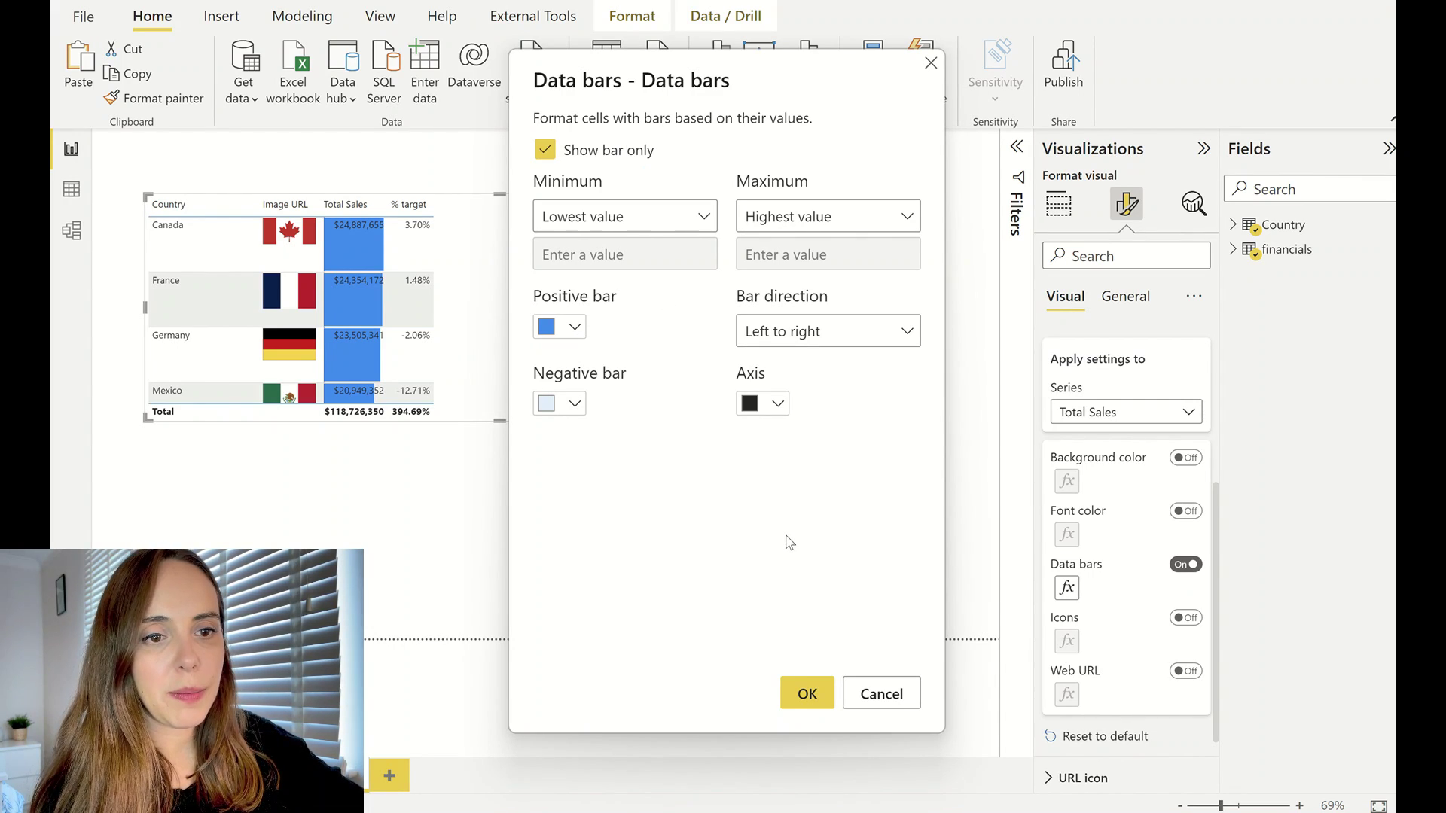
{"action": "left_click", "coordinate": [806, 693]}
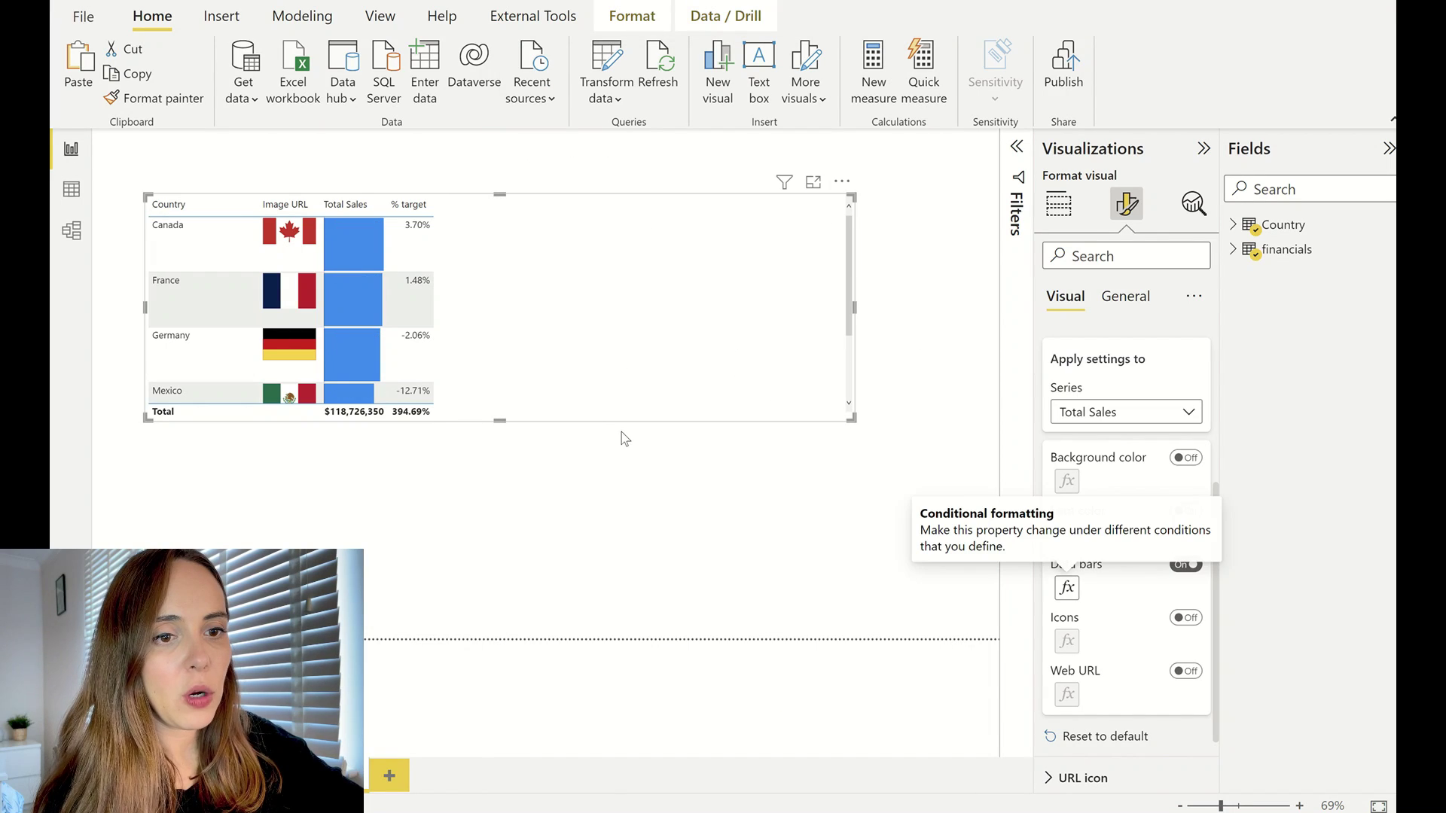
{"action": "left_click_drag", "start_coordinate": [560, 420], "coordinate": [500, 554]}
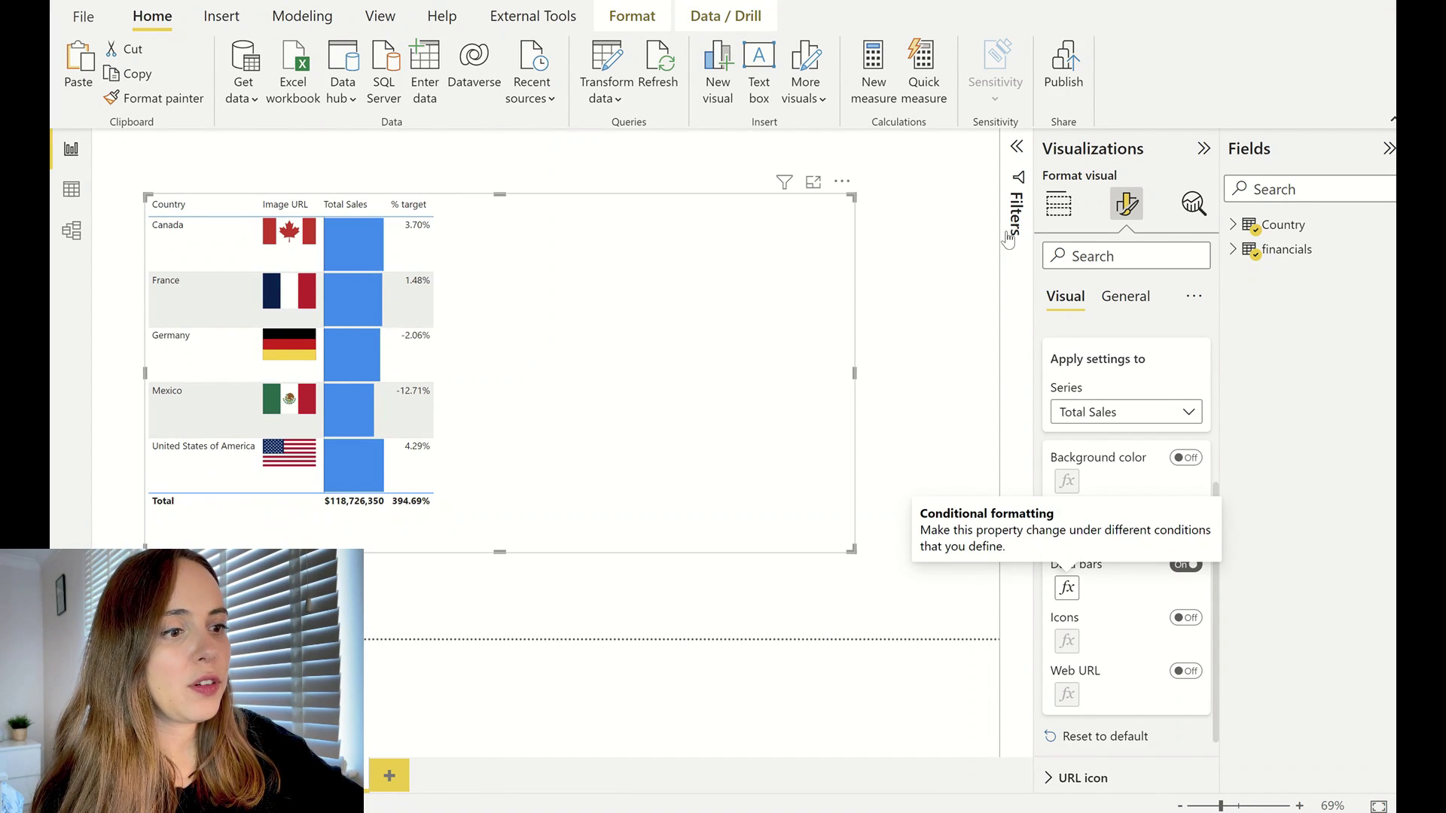
- Add a second Total Sales field to the table and rename it Total Sales 2
{"action": "left_click", "coordinate": [1054, 213]}
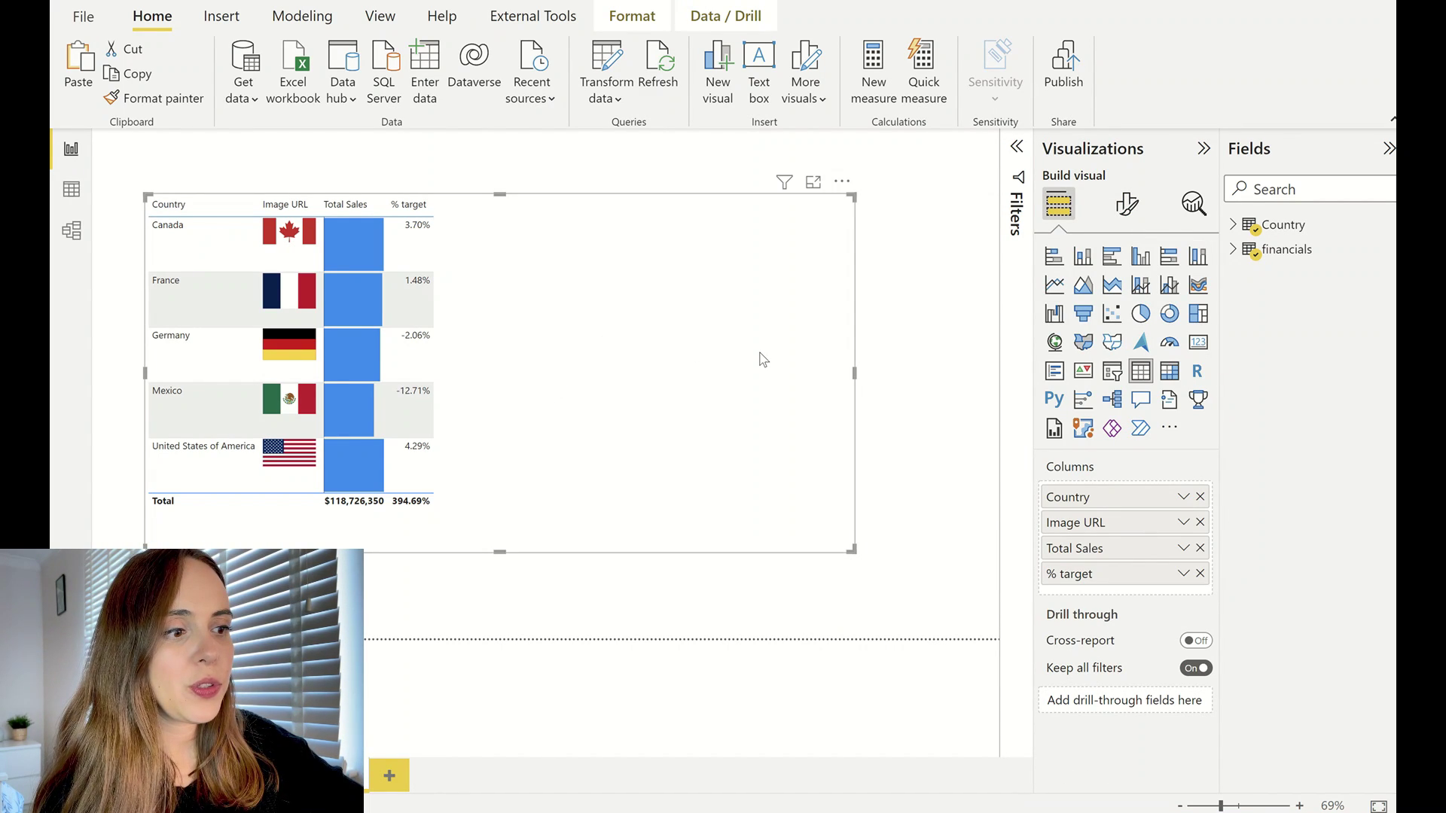
{"action": "left_click", "coordinate": [1233, 249]}
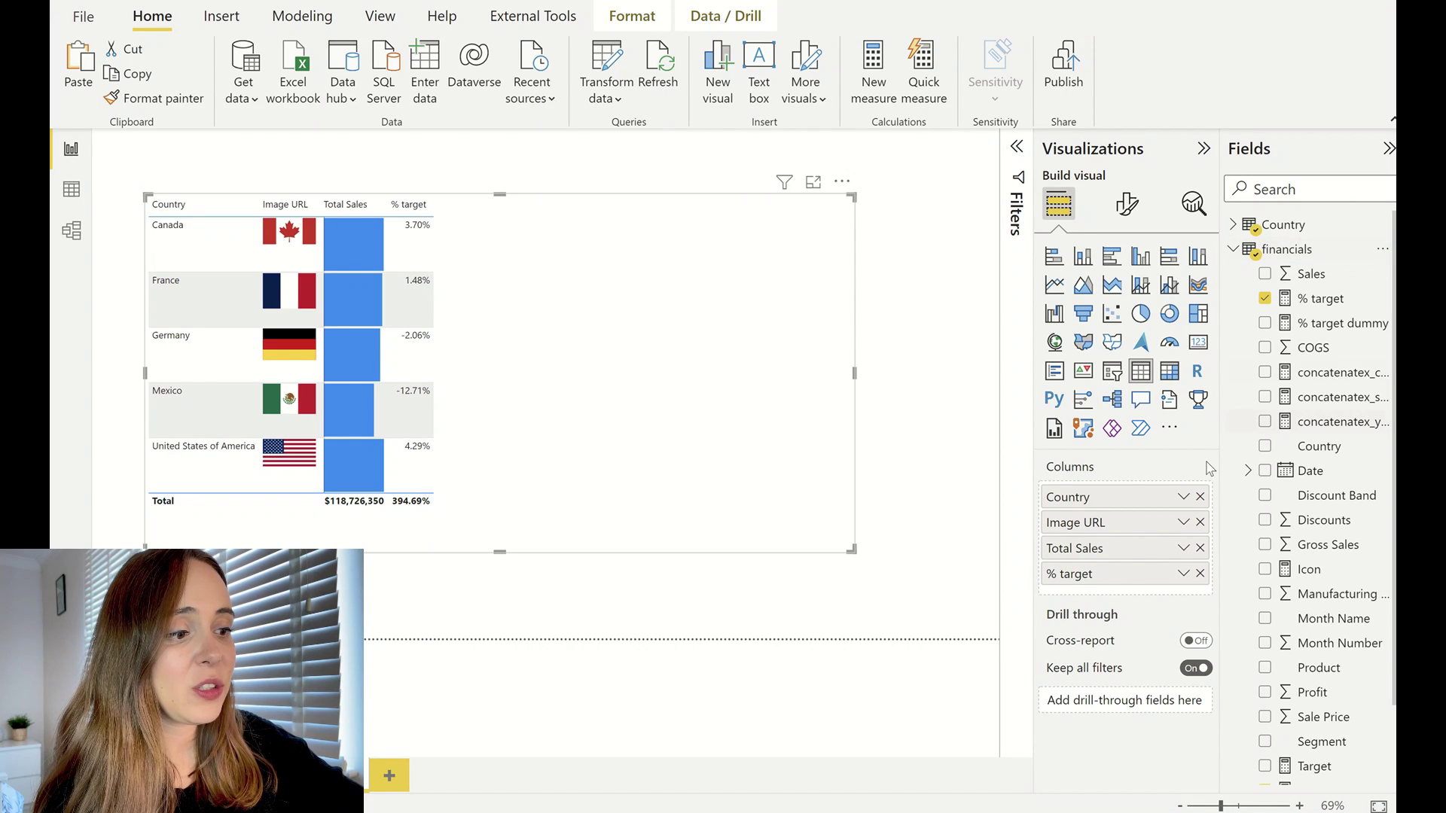
{"action": "scroll", "coordinate": [1311, 528], "scroll_direction": "down", "scroll_amount": 3}
{"action": "left_click_drag", "start_coordinate": [1326, 698], "coordinate": [1118, 576]}
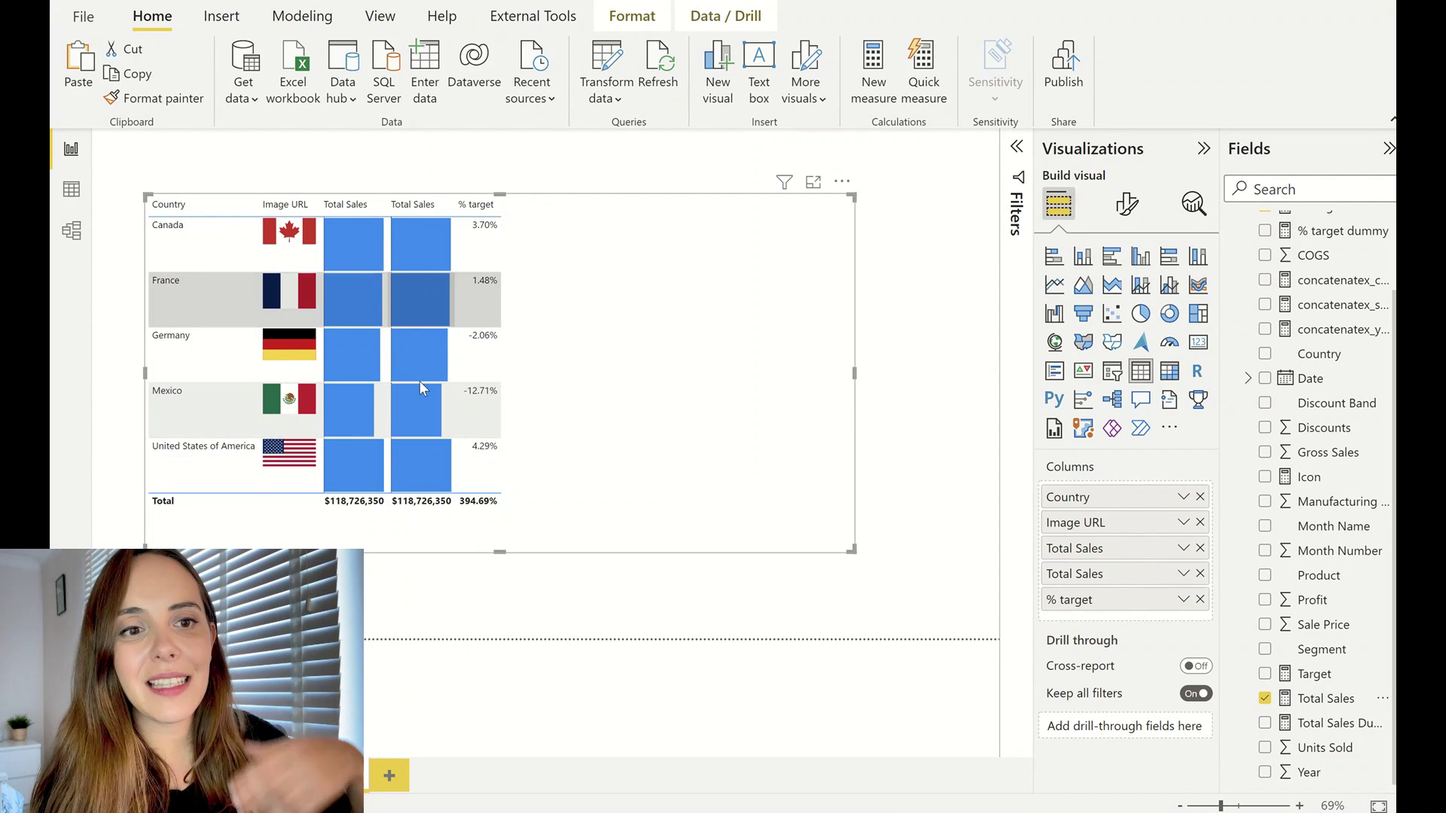
{"action": "mouse_move", "coordinate": [417, 383]}
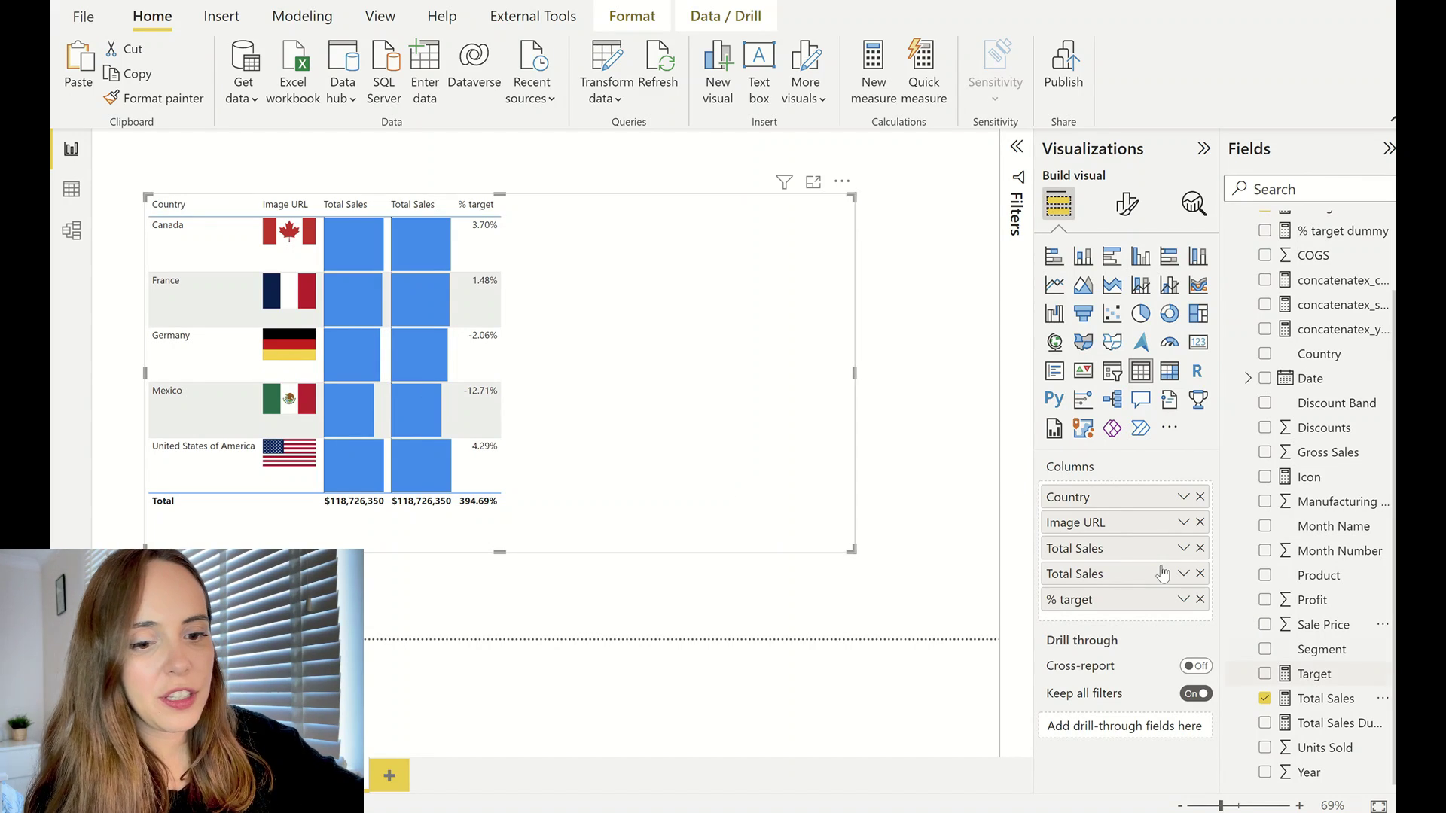
{"action": "double_click", "coordinate": [1124, 588]}
{"action": "left_click", "coordinate": [1117, 575]}
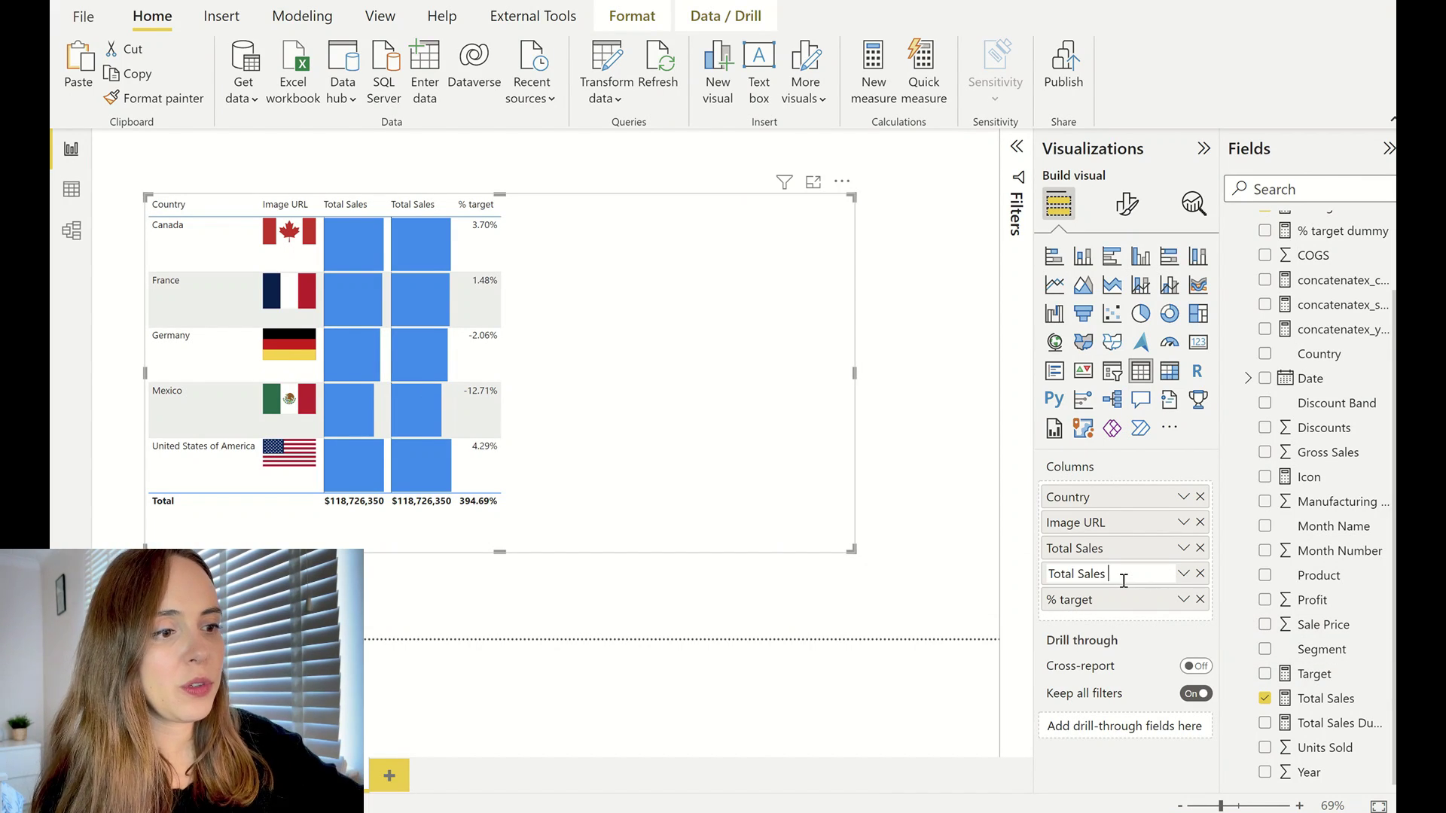
{"action": "type", "text": "2"}
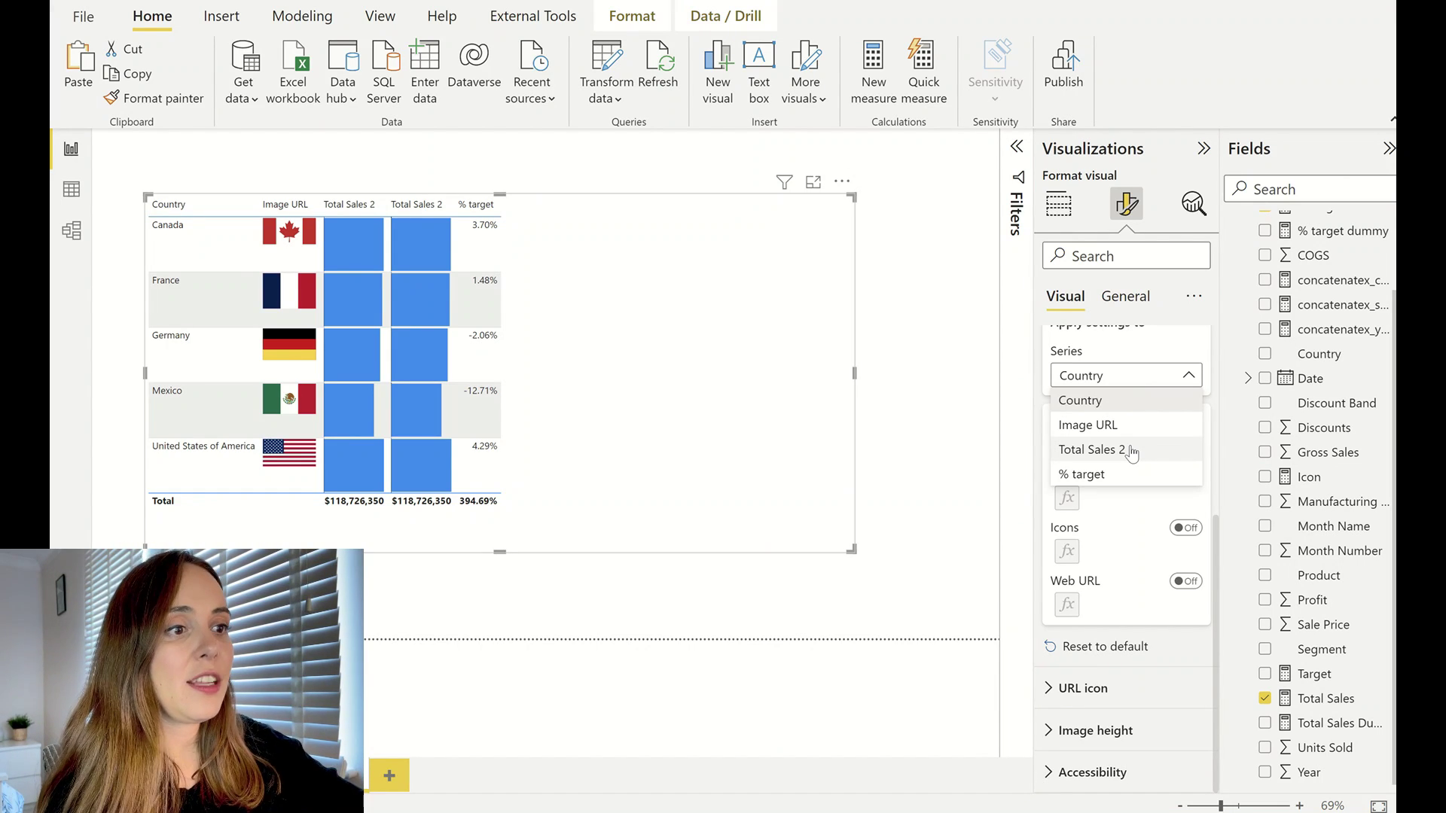
- Remove the duplicate column from the Columns well and rename the remaining field back to Total Sales
{"action": "left_click", "coordinate": [1058, 203]}
{"action": "left_click", "coordinate": [1058, 204]}
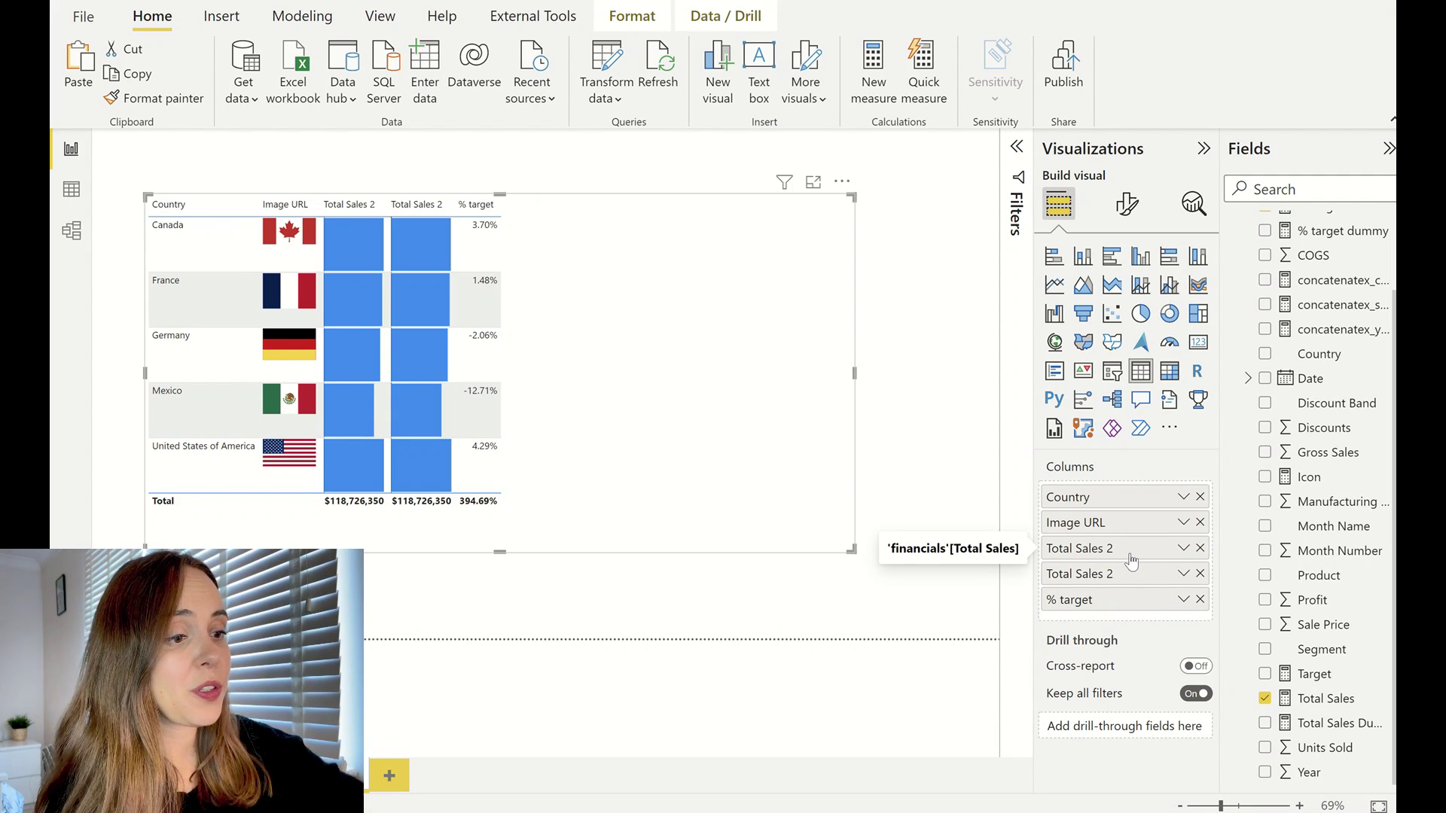
{"action": "left_click", "coordinate": [1201, 574]}
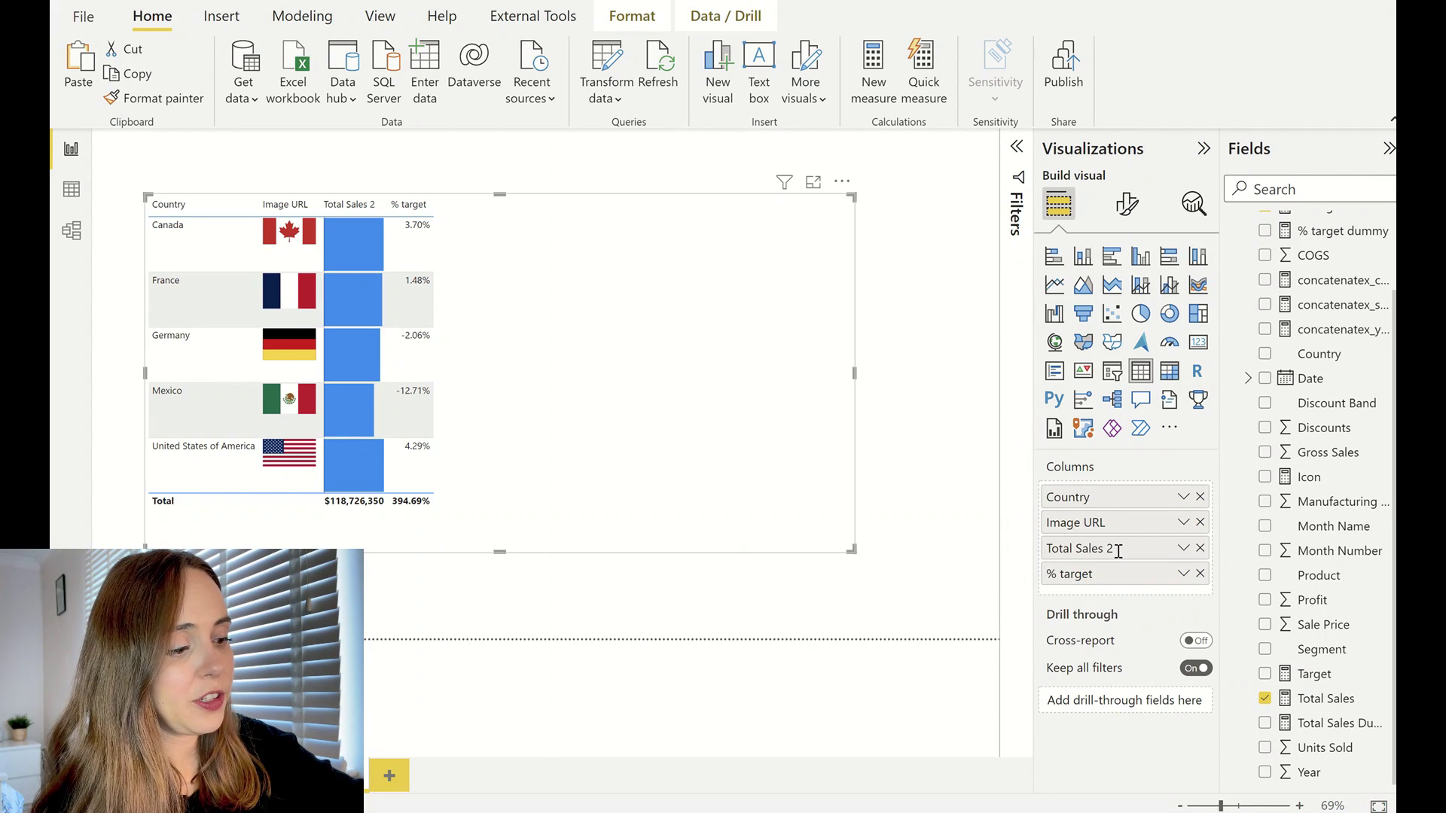
{"action": "double_click", "coordinate": [1120, 558]}
{"action": "key", "text": "End"}
{"action": "key", "text": "BackSpace"}
{"action": "key", "text": "BackSpace"}
{"action": "key", "text": "Return"}
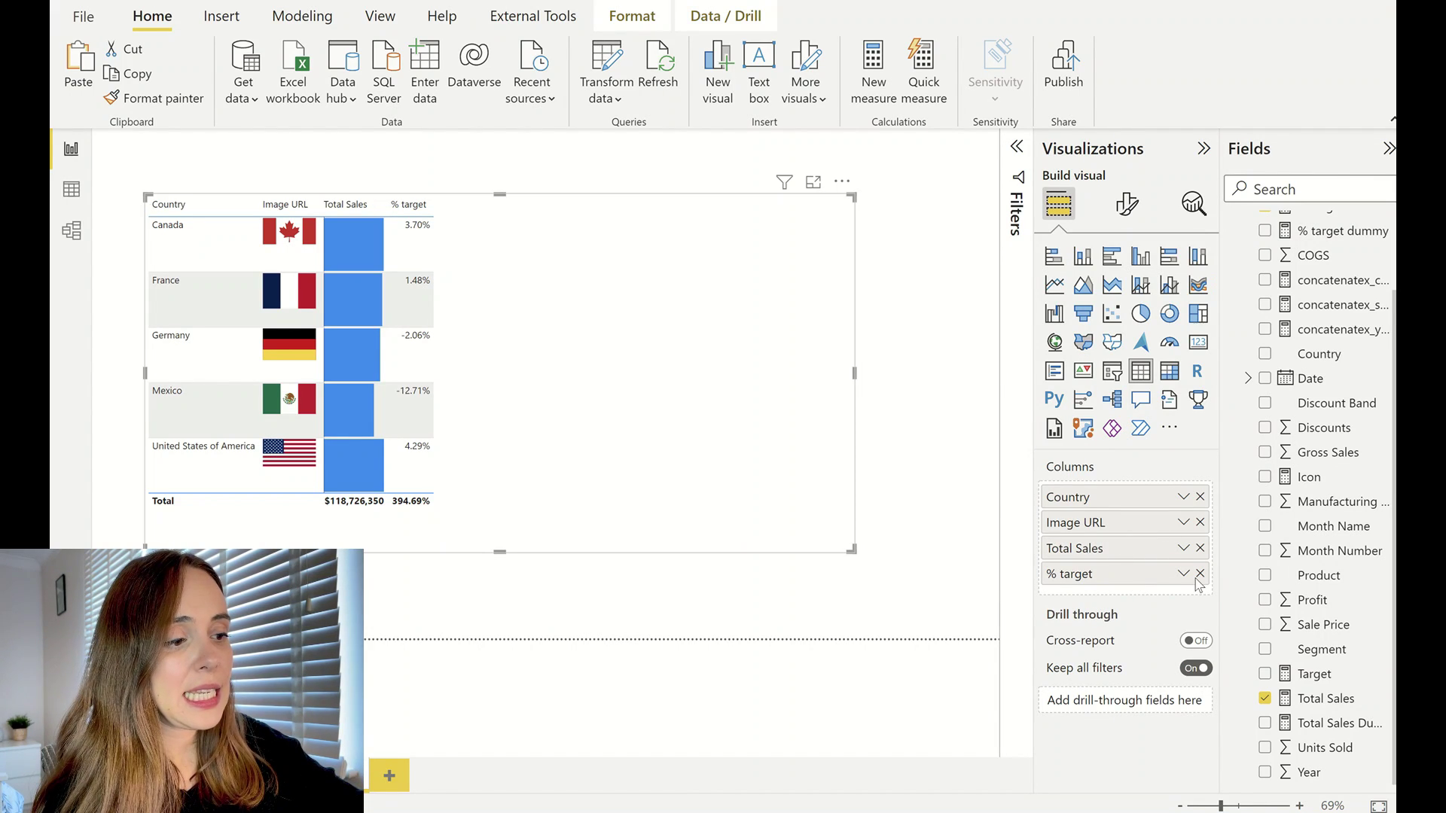
- Drag the Total Sales Dummy measure into the table's Columns below Total Sales
{"action": "left_click", "coordinate": [1321, 725]}
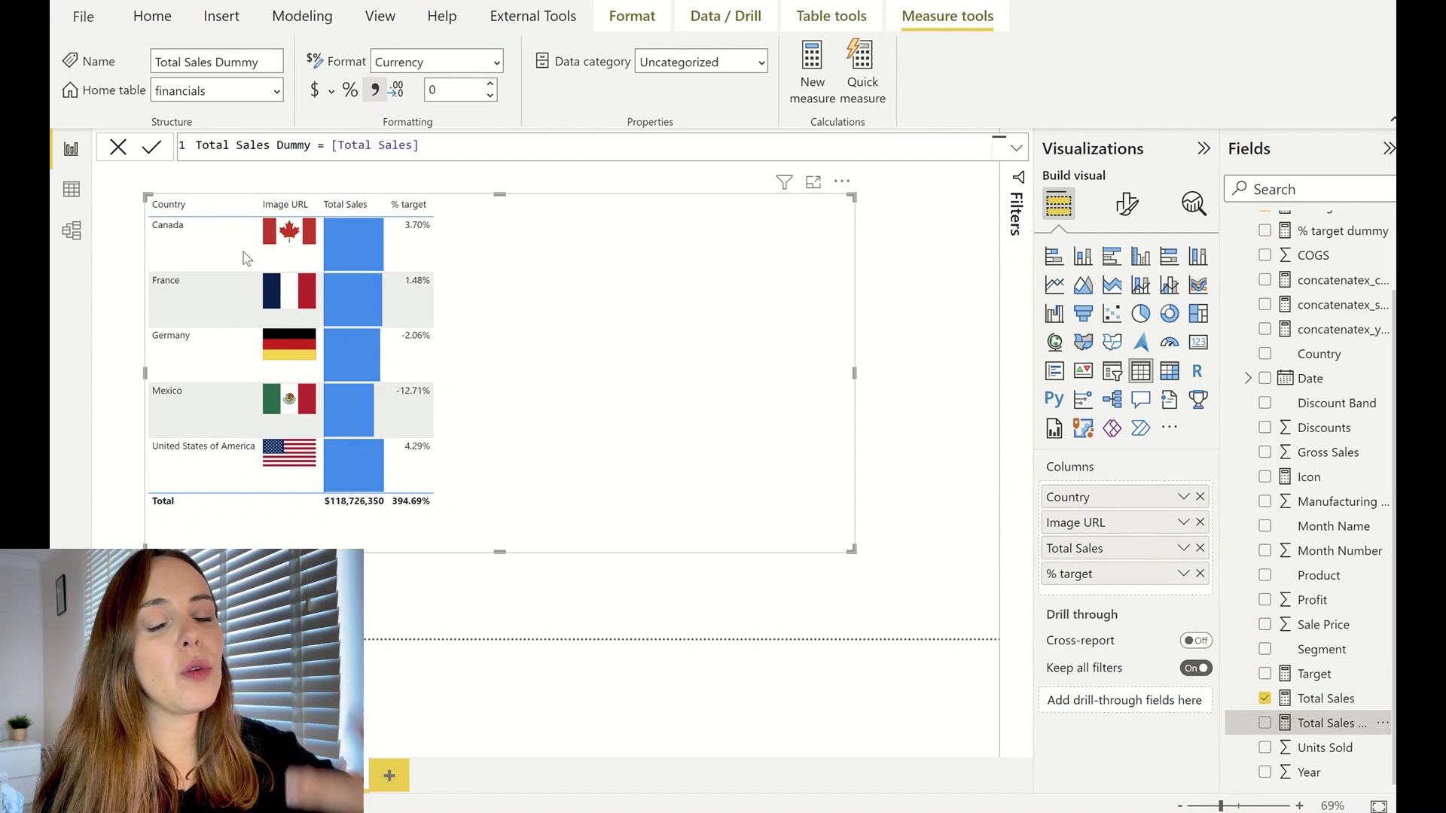
{"action": "mouse_move", "coordinate": [350, 301]}
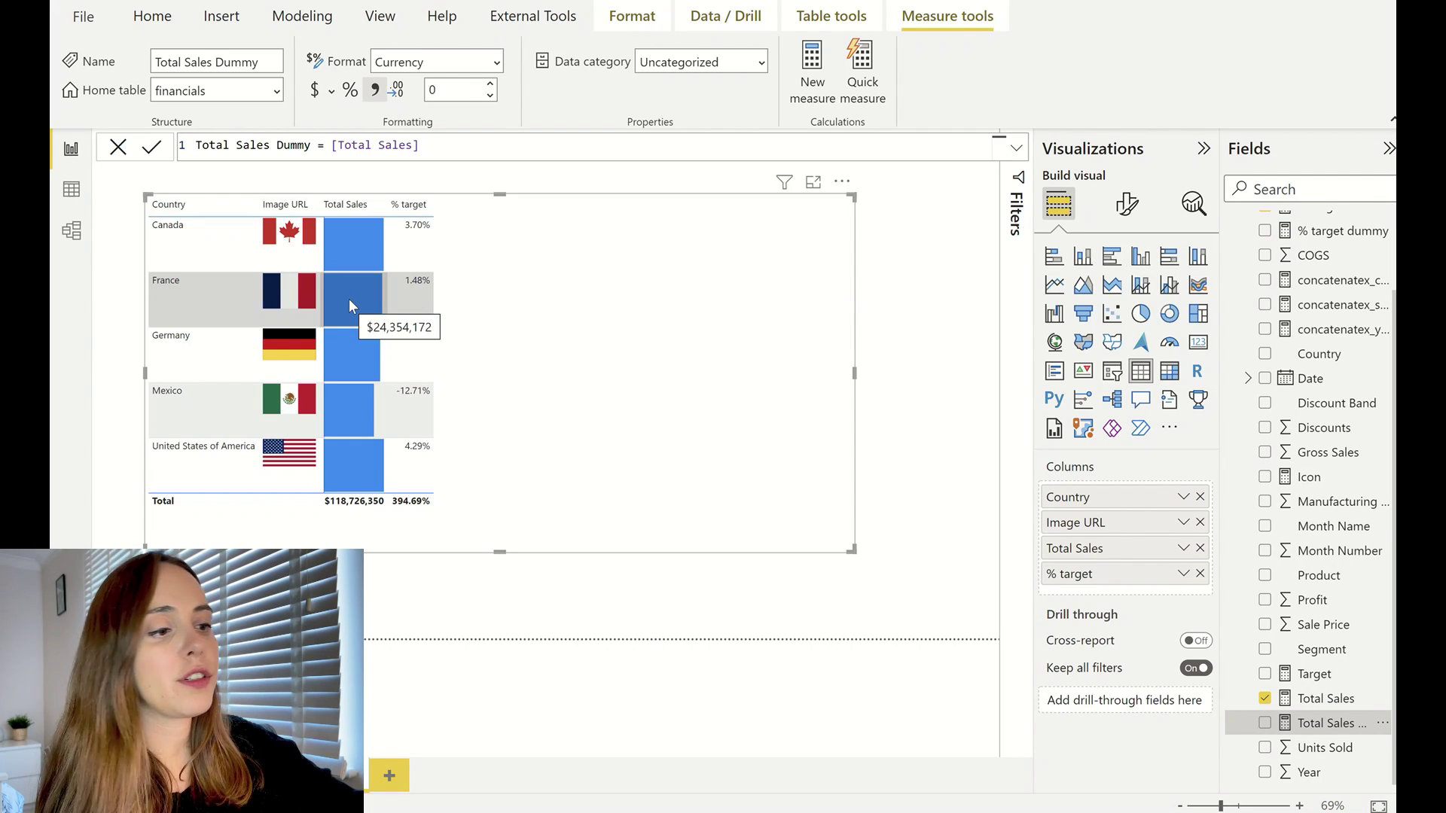
{"action": "mouse_move", "coordinate": [307, 268]}
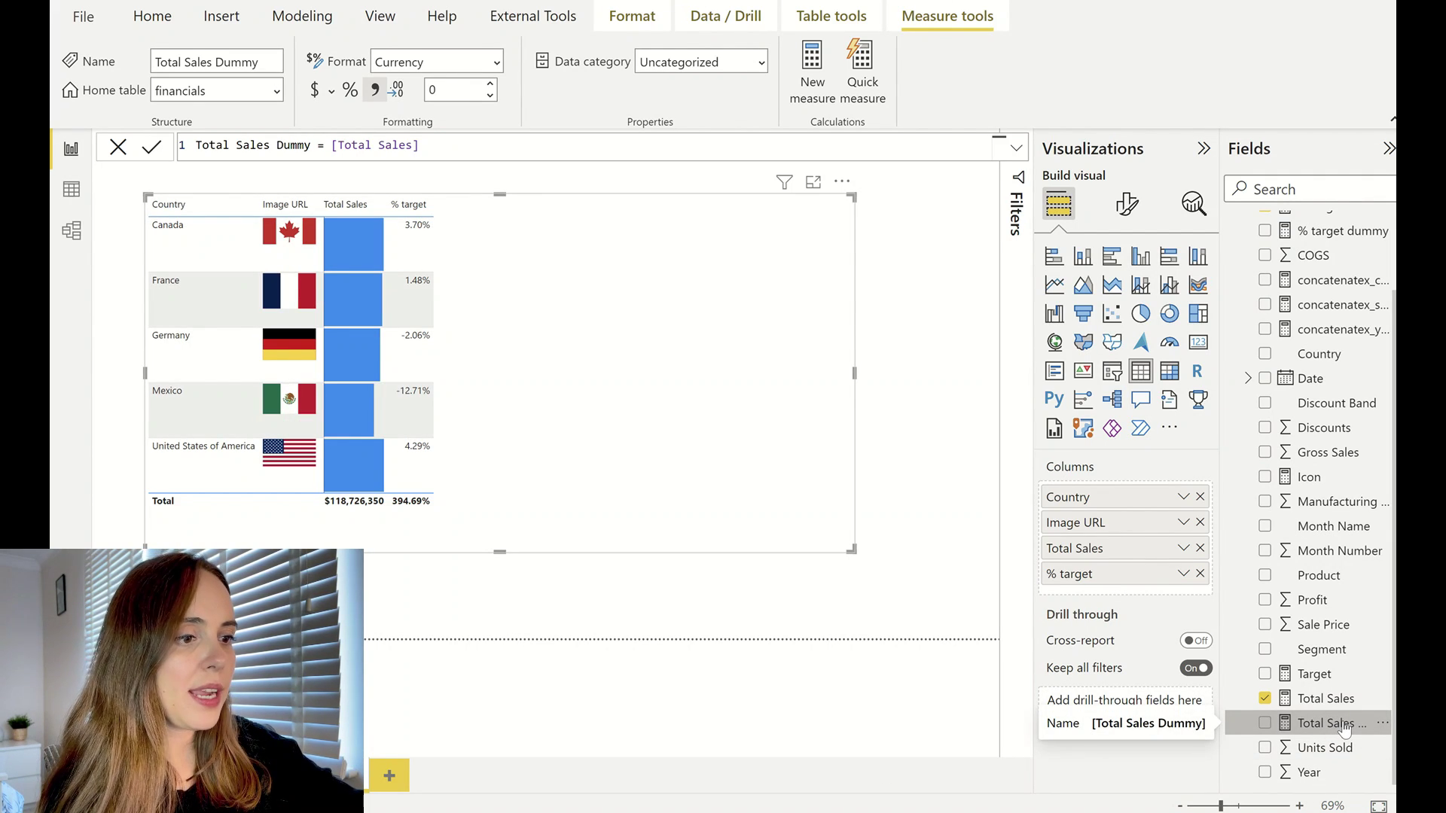
{"action": "left_click_drag", "start_coordinate": [1345, 729], "coordinate": [1157, 574]}
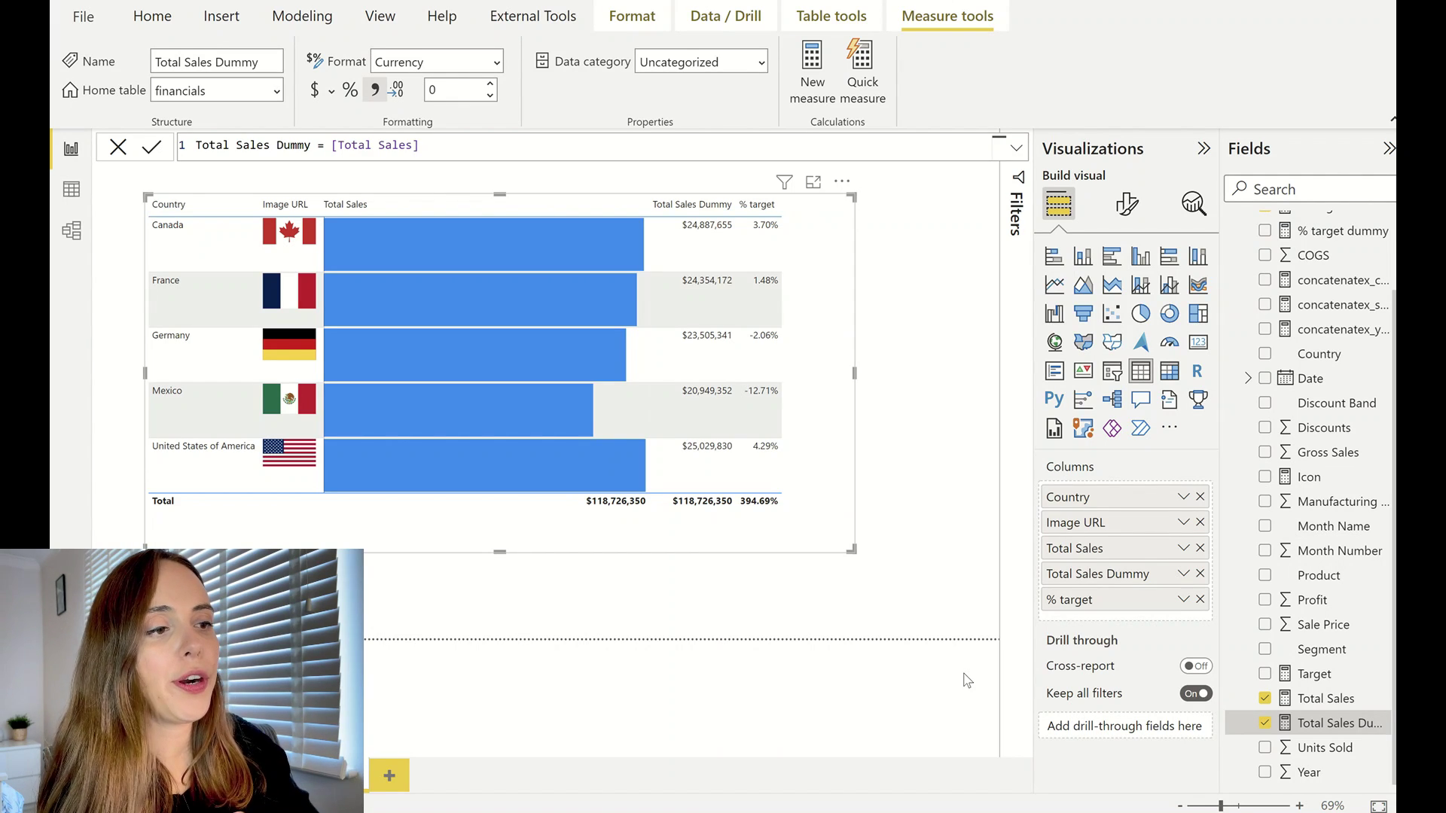
- Apply the None style preset to the flag table and turn Horizontal gridlines on
{"action": "left_click", "coordinate": [1127, 205]}
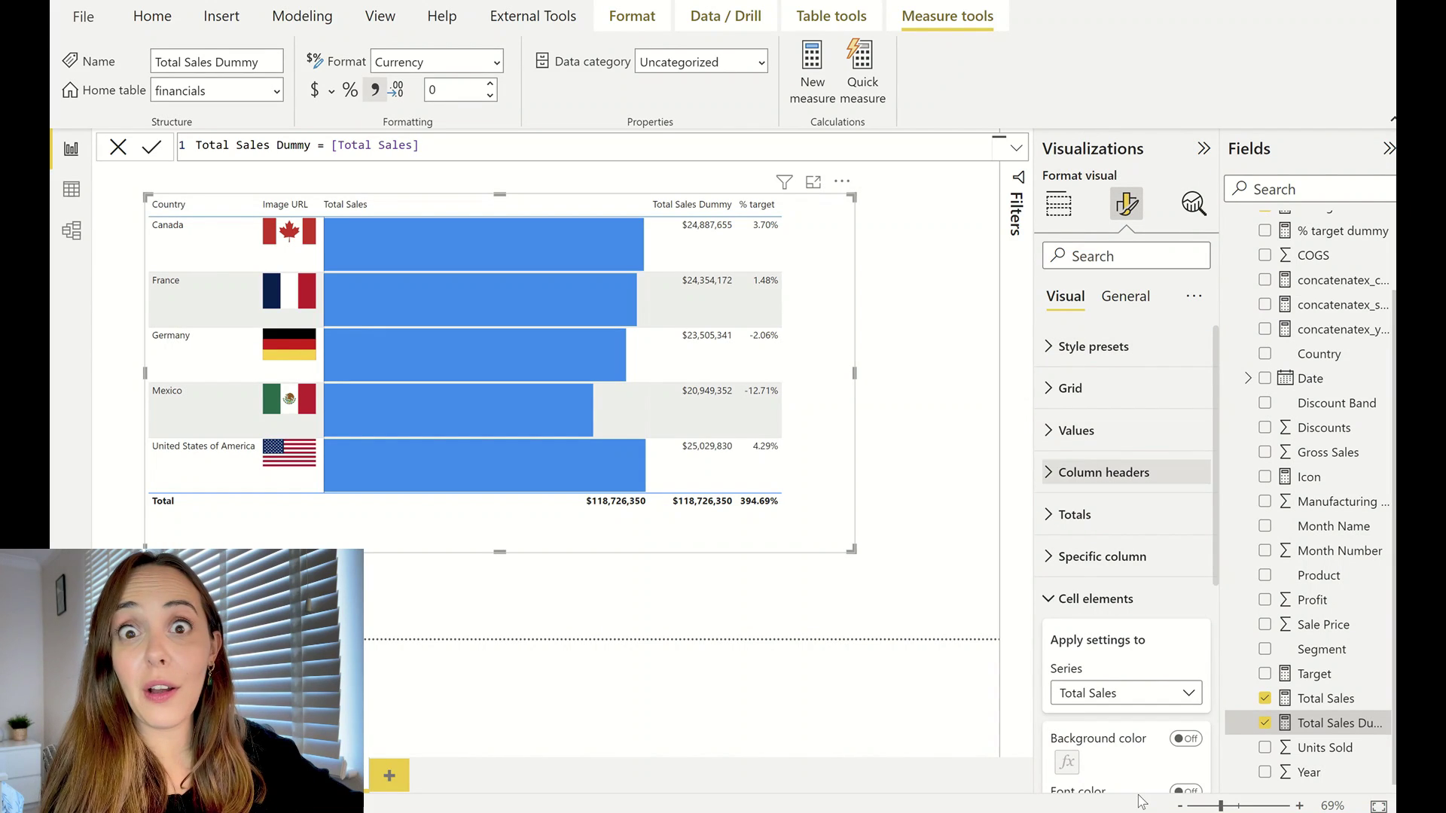
{"action": "left_click", "coordinate": [1097, 600]}
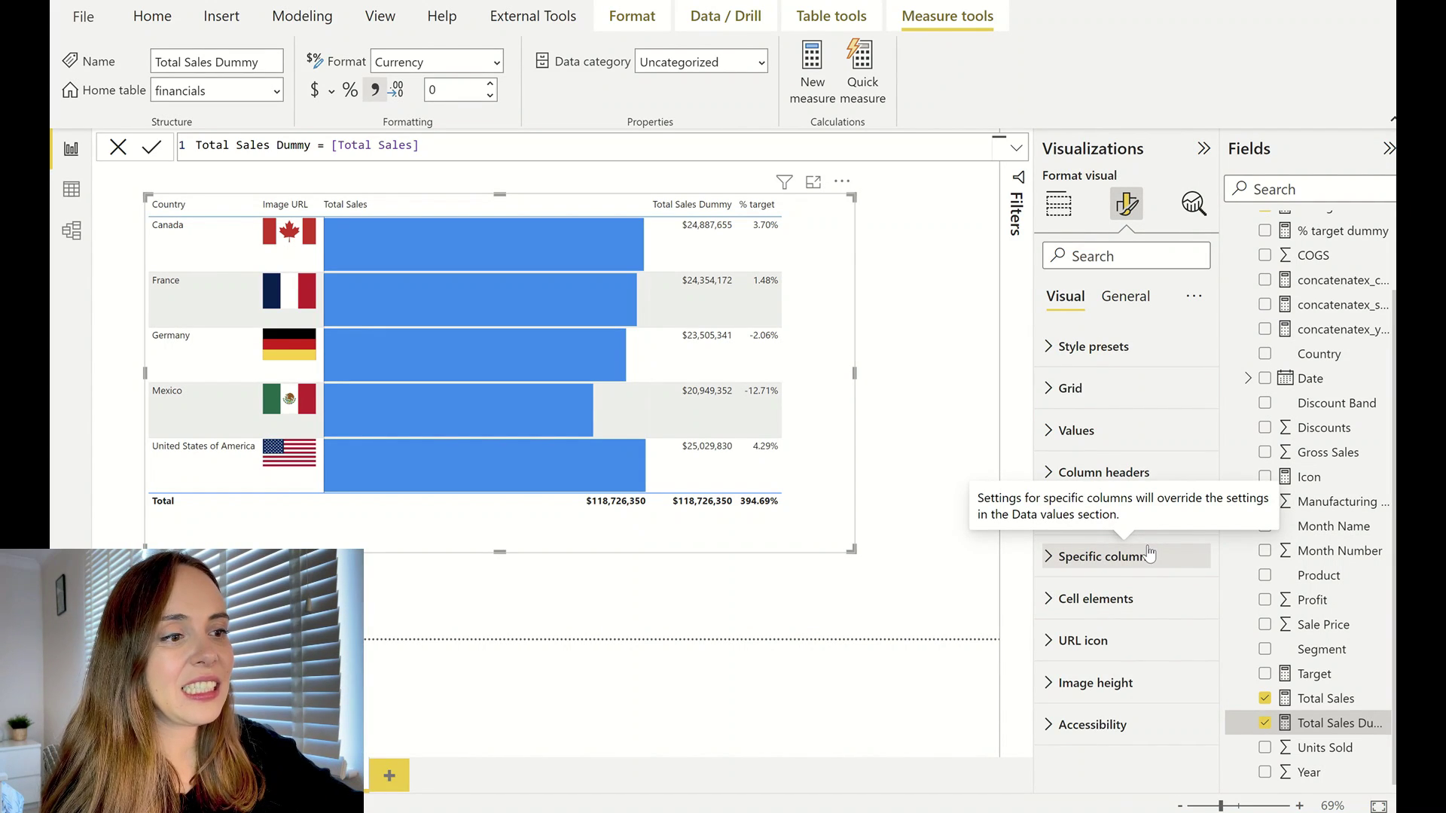
{"action": "left_click", "coordinate": [1096, 347]}
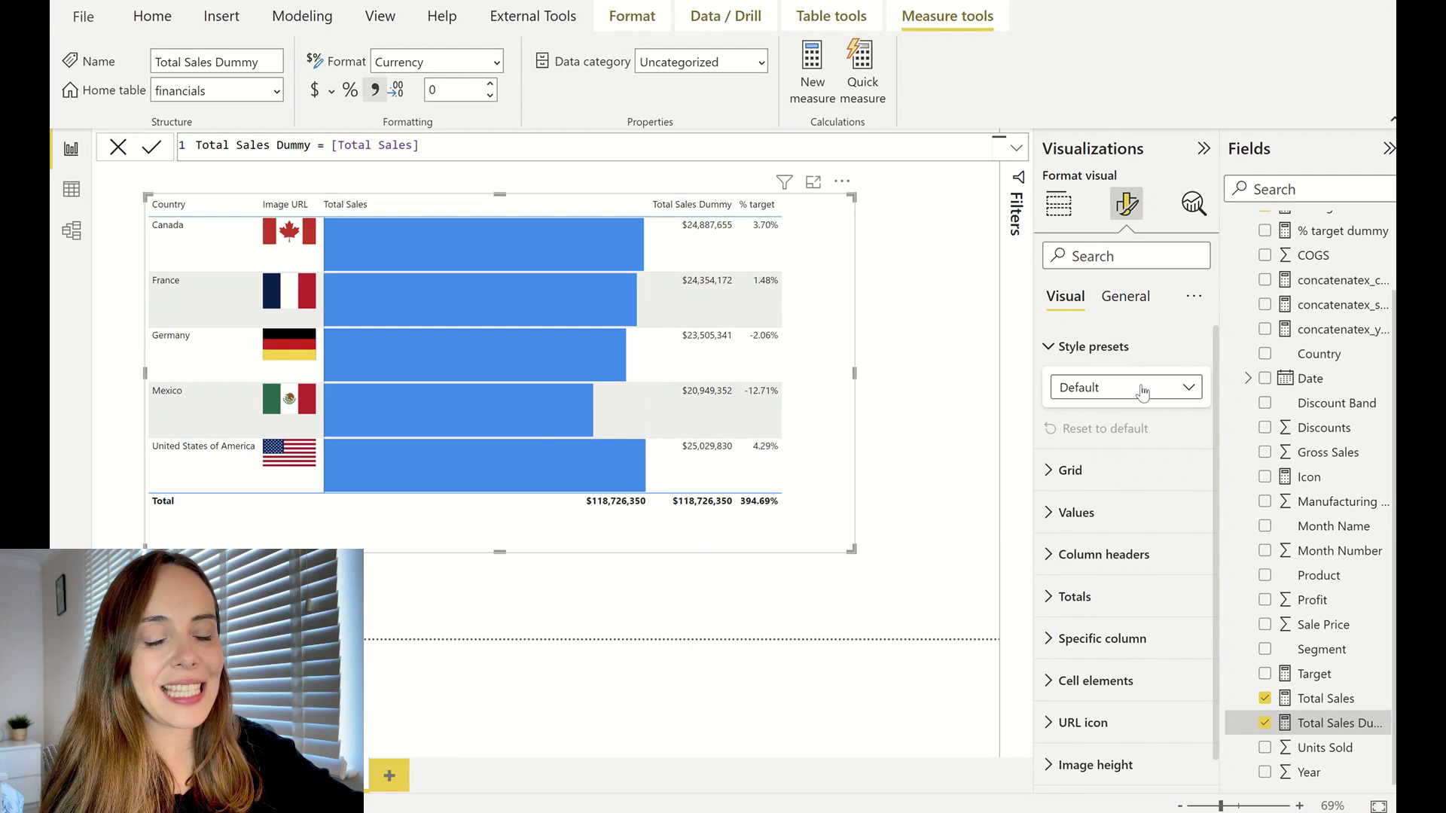
{"action": "left_click", "coordinate": [1143, 393]}
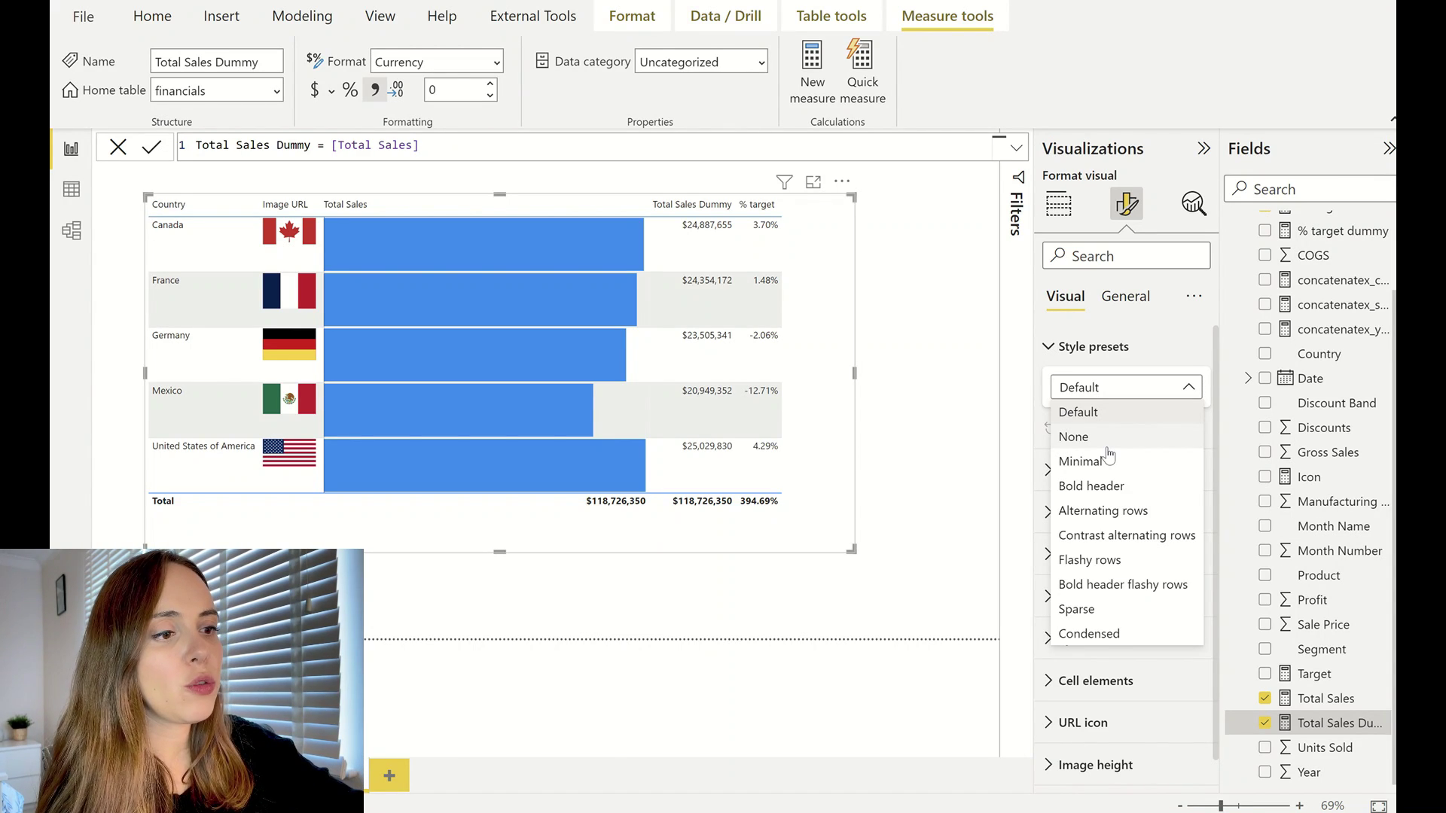
{"action": "left_click", "coordinate": [1108, 444]}
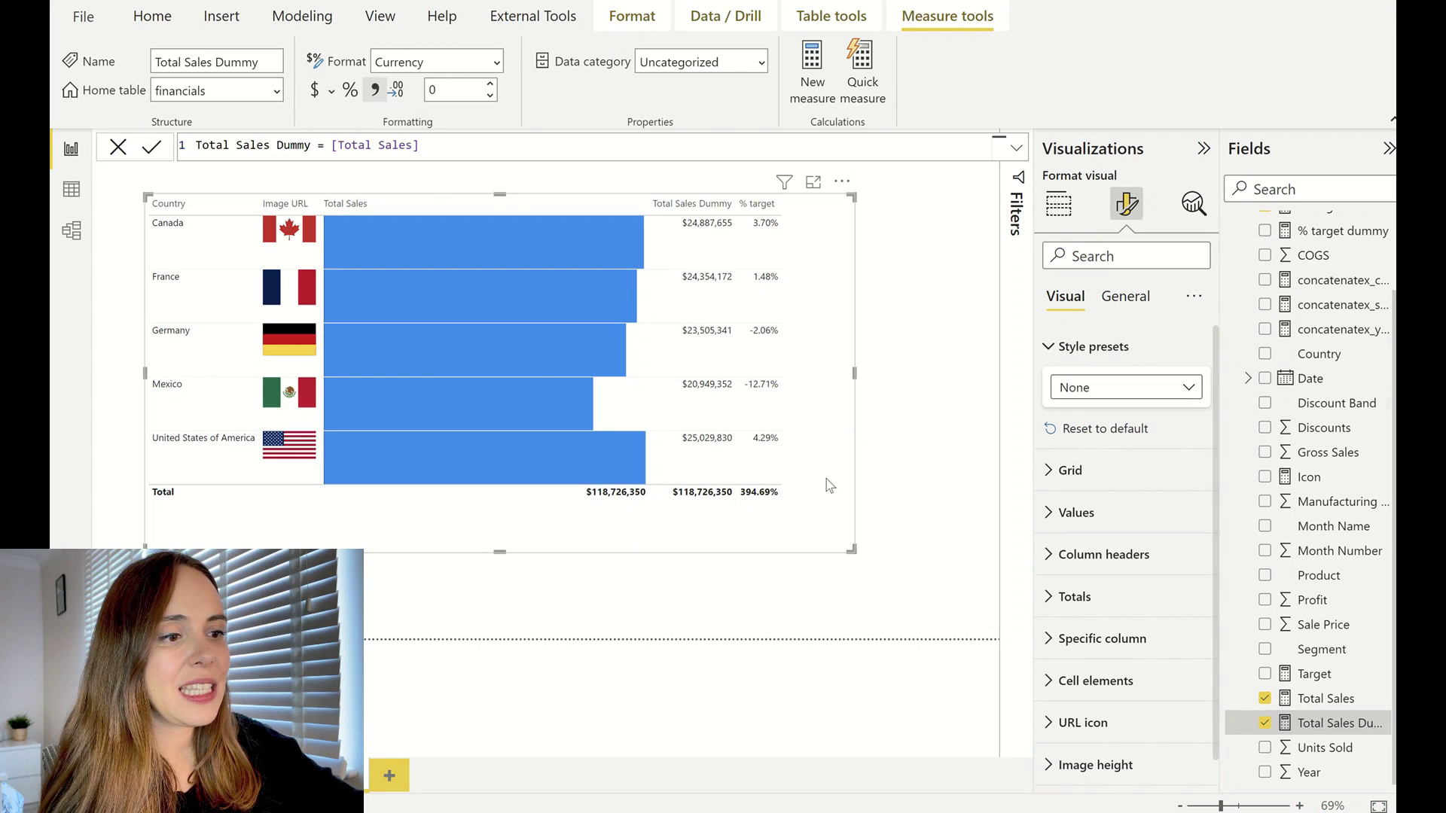
{"action": "left_click", "coordinate": [1107, 469]}
{"action": "left_click", "coordinate": [1189, 436]}
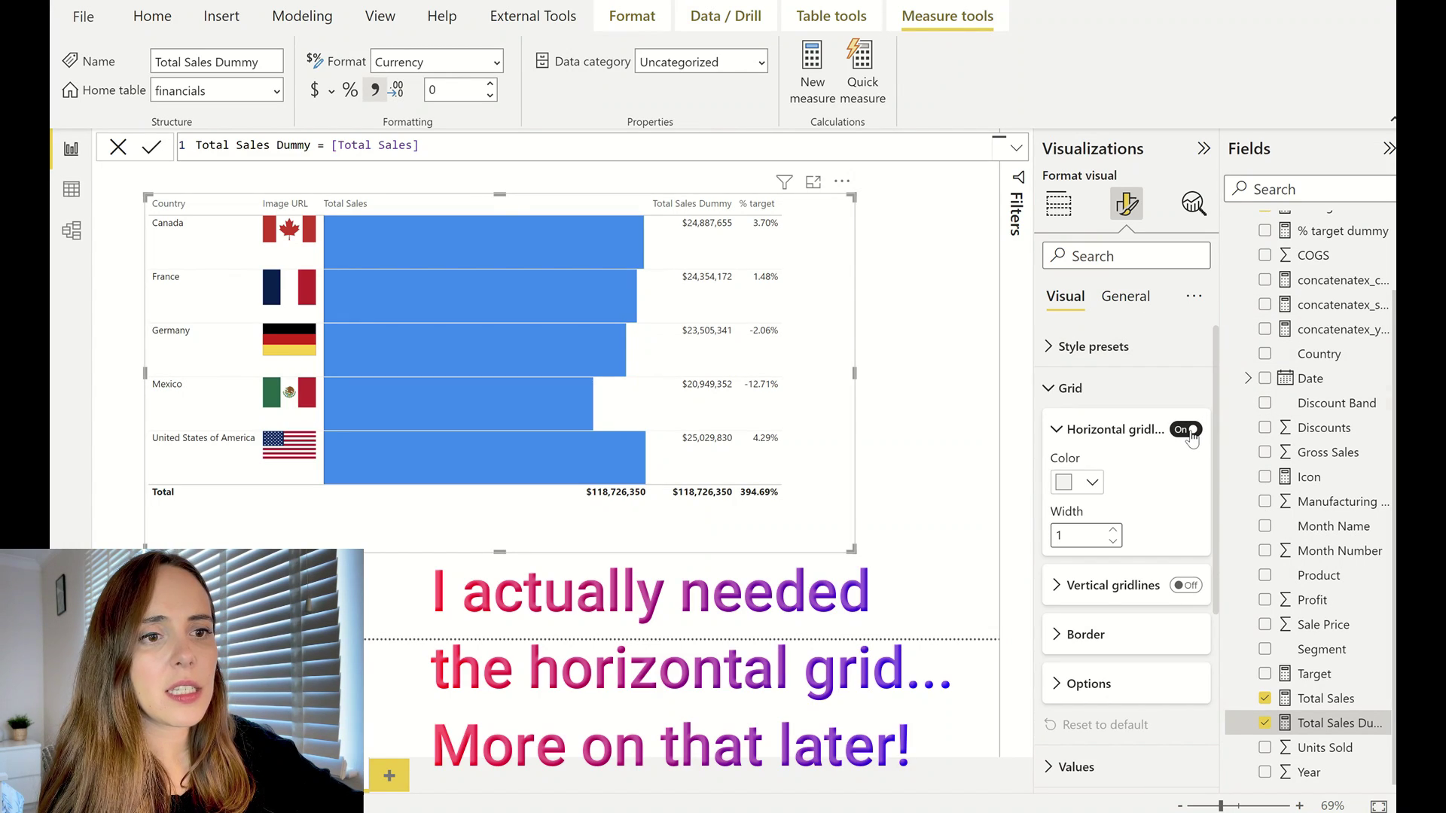
- Turn off the horizontal gridlines and set the column header text colour to white
{"action": "left_click", "coordinate": [1188, 433]}
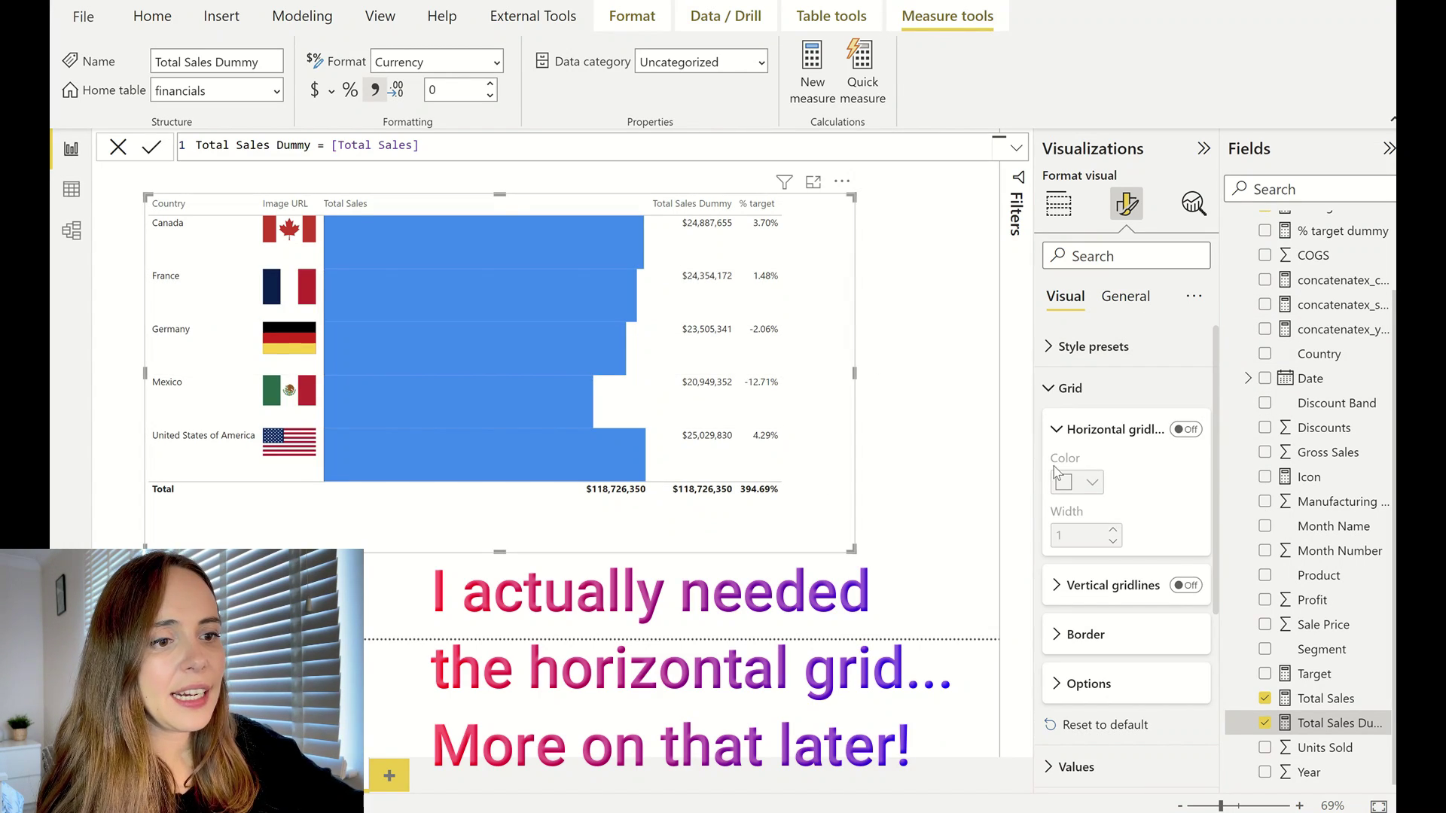
{"action": "left_click", "coordinate": [1096, 388]}
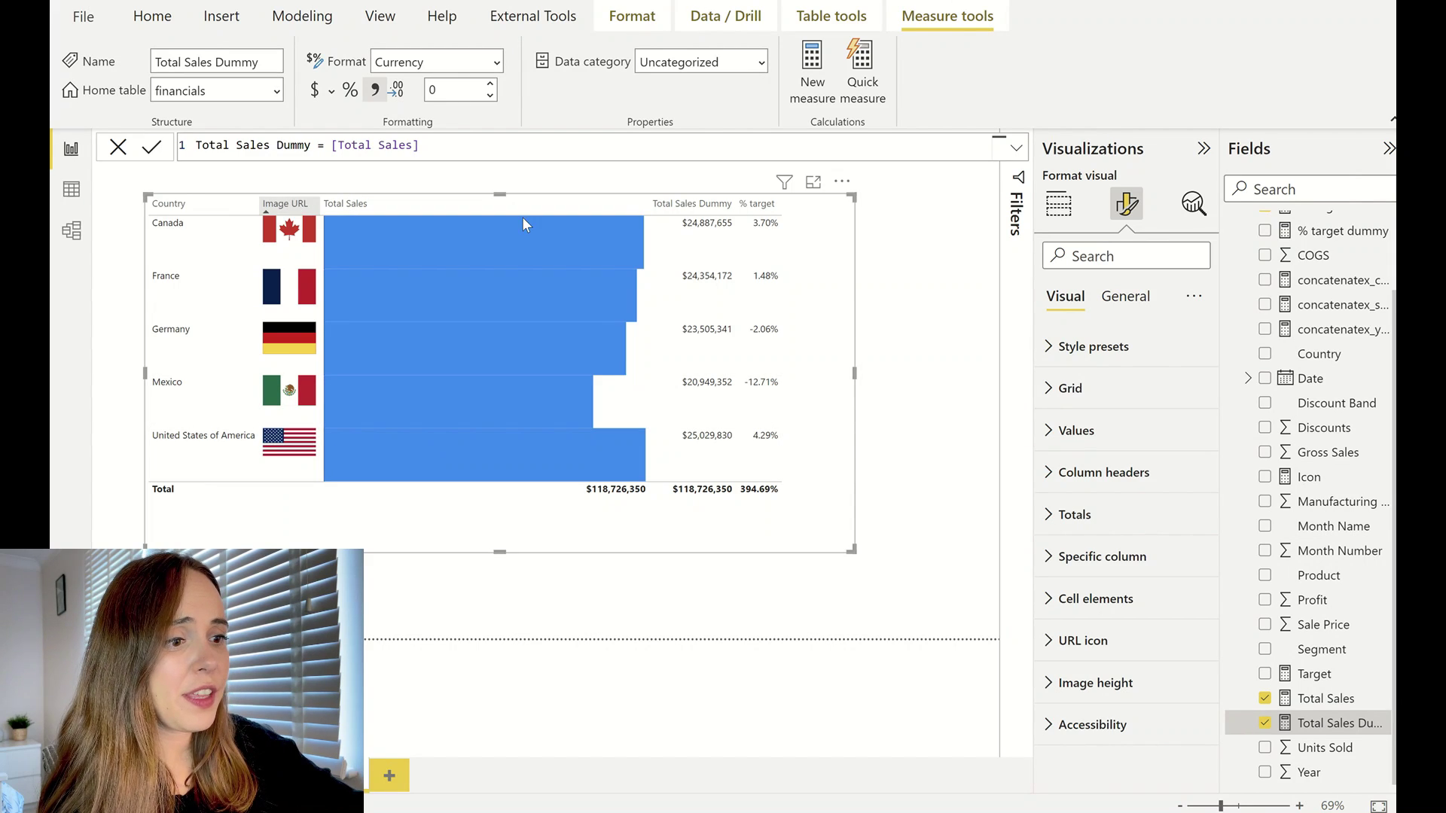
{"action": "left_click", "coordinate": [1104, 473]}
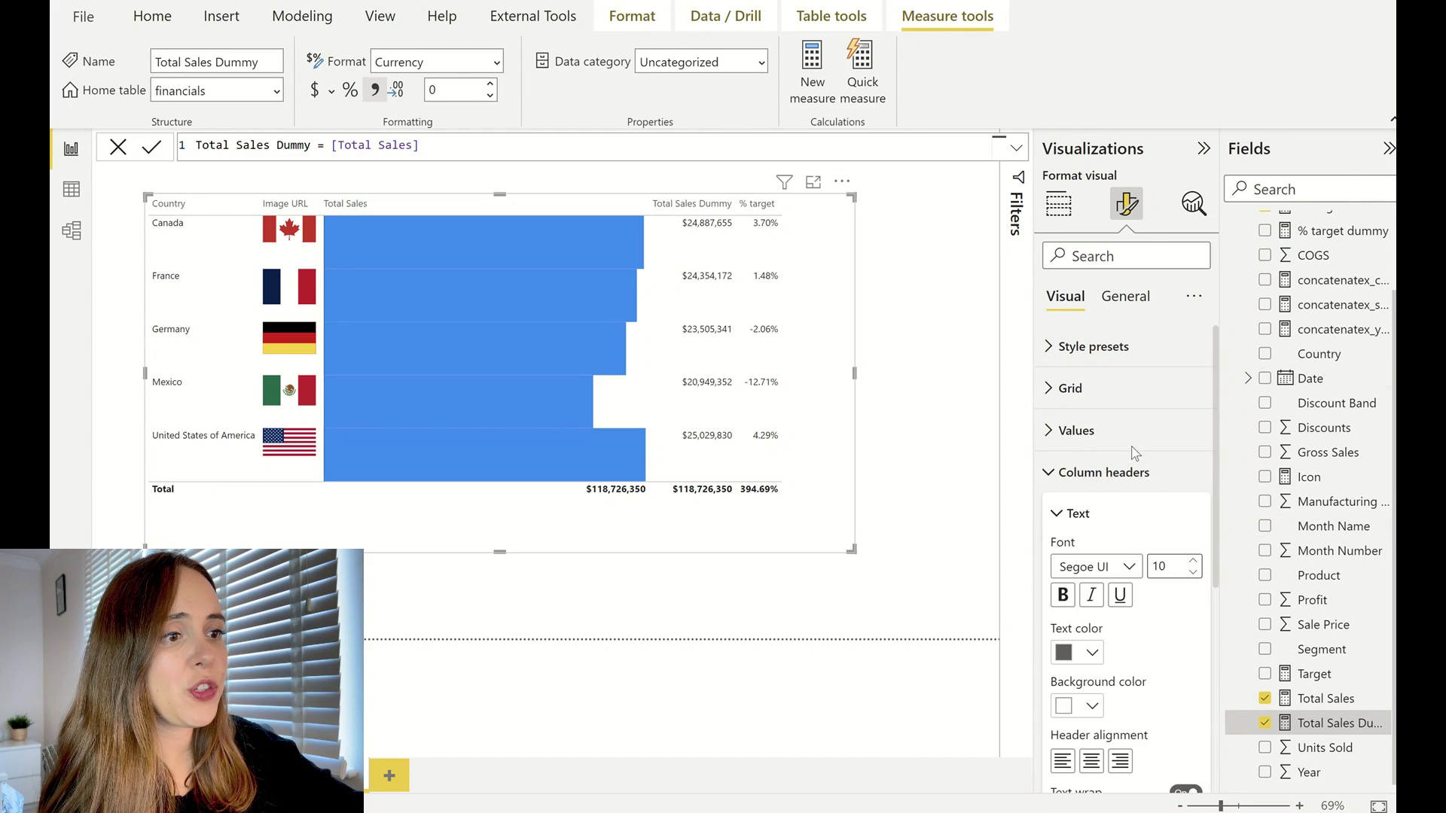
{"action": "scroll", "coordinate": [1126, 482], "scroll_direction": "down", "scroll_amount": 3}
{"action": "left_click", "coordinate": [1092, 442]}
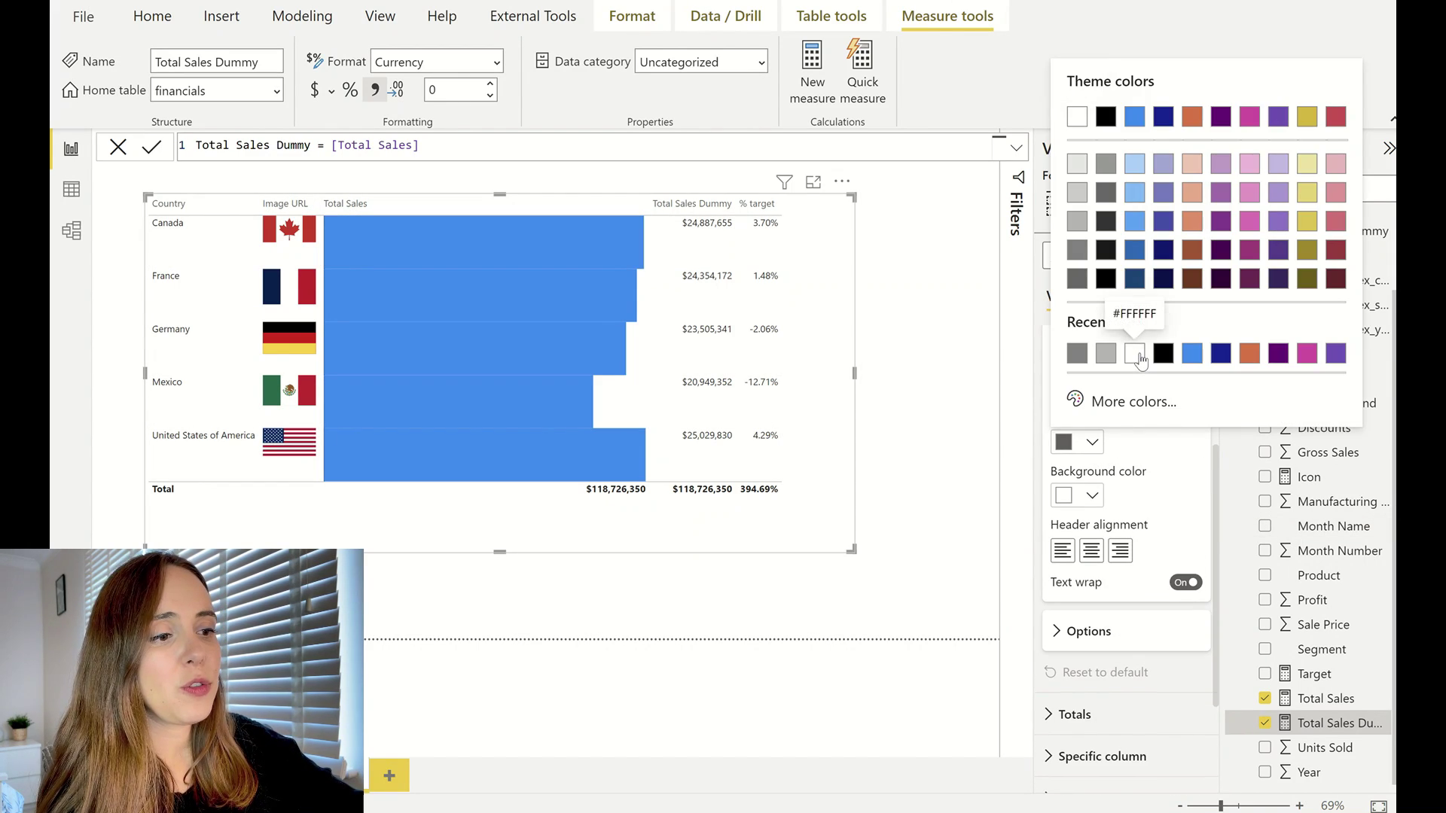
{"action": "left_click", "coordinate": [1139, 360]}
- Switch off column header text wrap and auto-size column width
{"action": "left_click", "coordinate": [1186, 583]}
{"action": "left_click", "coordinate": [1128, 633]}
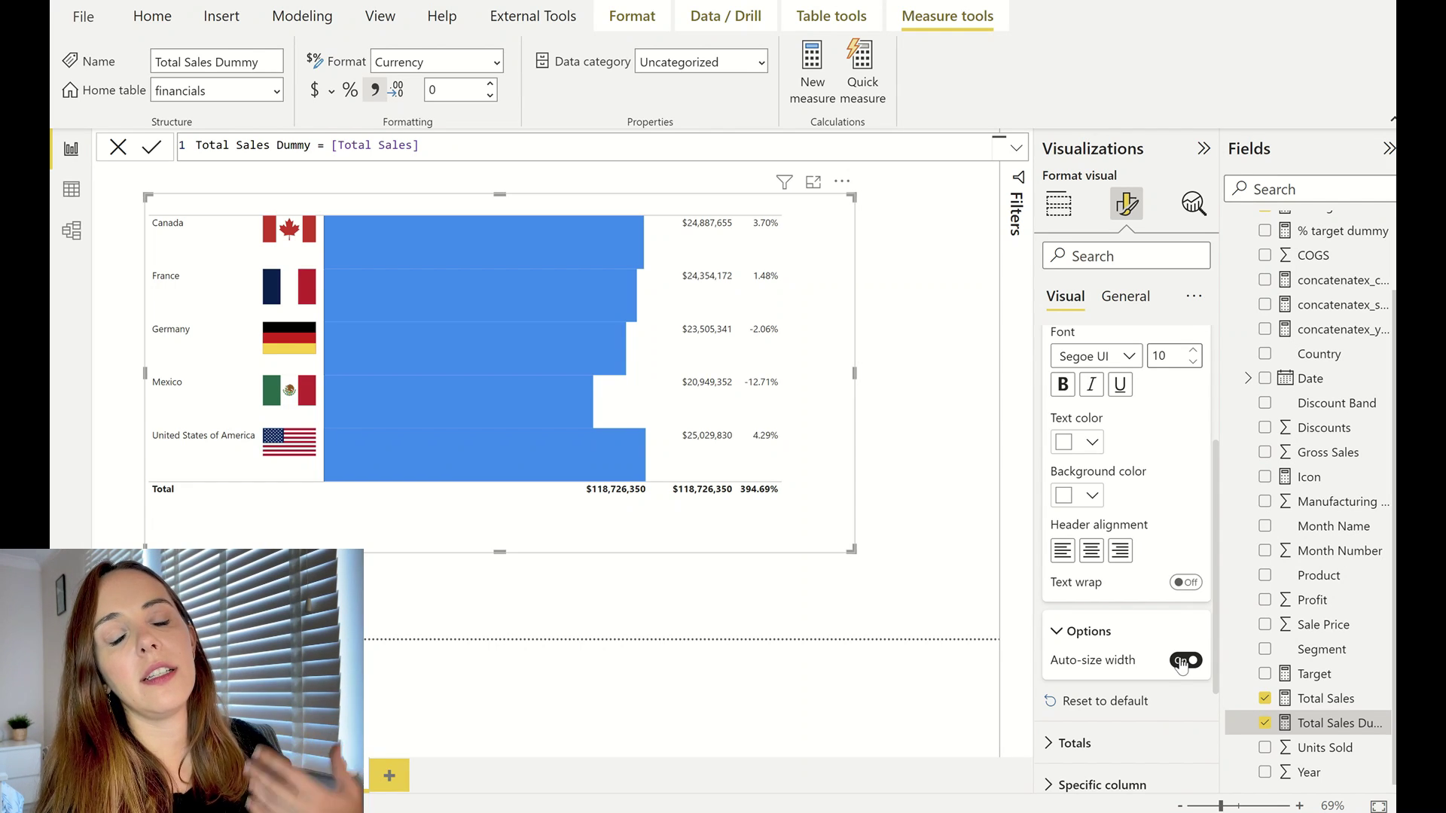
{"action": "left_click", "coordinate": [1184, 662]}
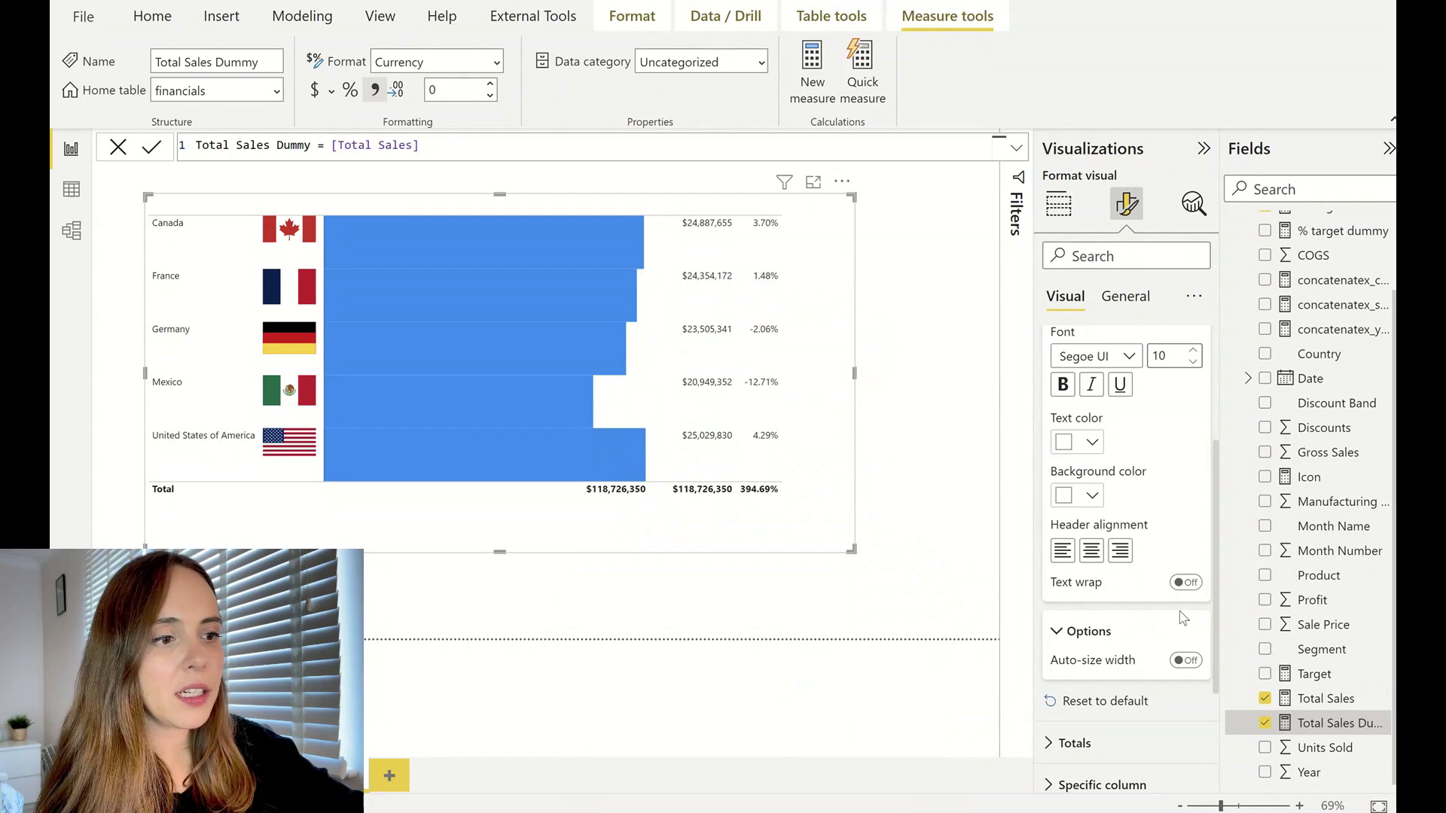
{"action": "scroll", "coordinate": [1152, 602], "scroll_direction": "up", "scroll_amount": 3}
- Turn off Totals values to hide the table's Total row
{"action": "left_click", "coordinate": [1098, 472]}
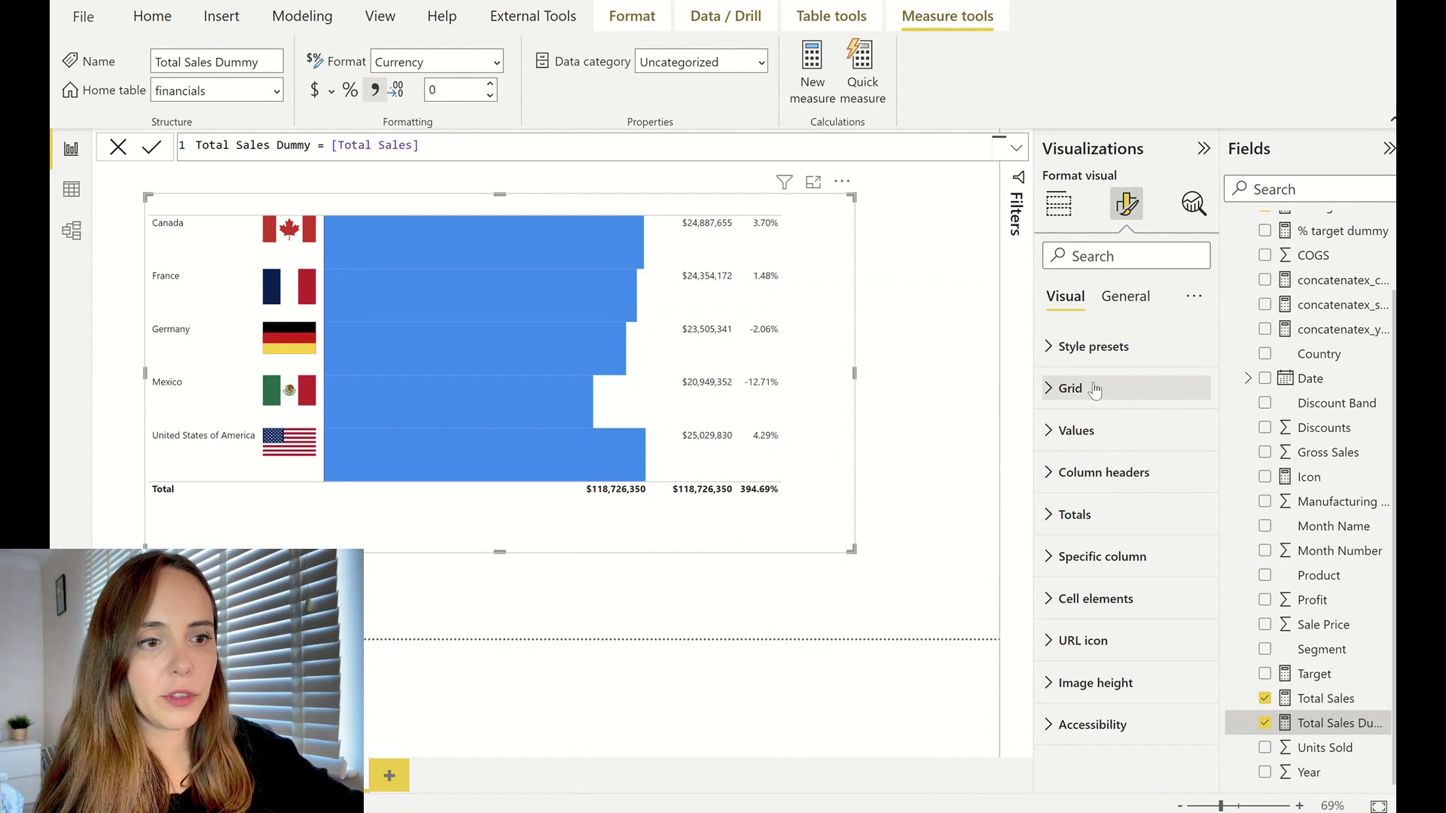
{"action": "left_click", "coordinate": [1094, 515]}
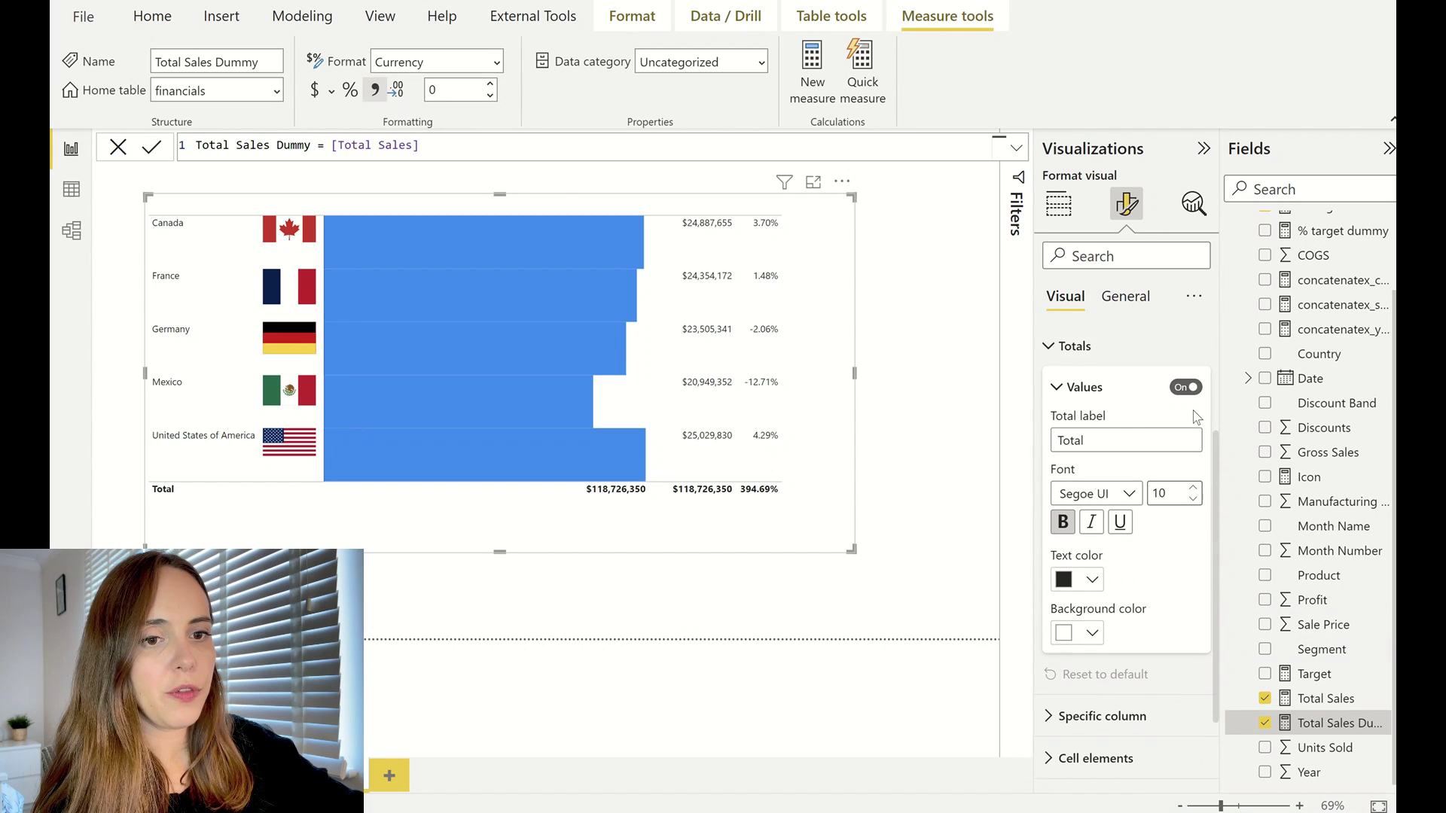
{"action": "left_click", "coordinate": [1187, 389]}
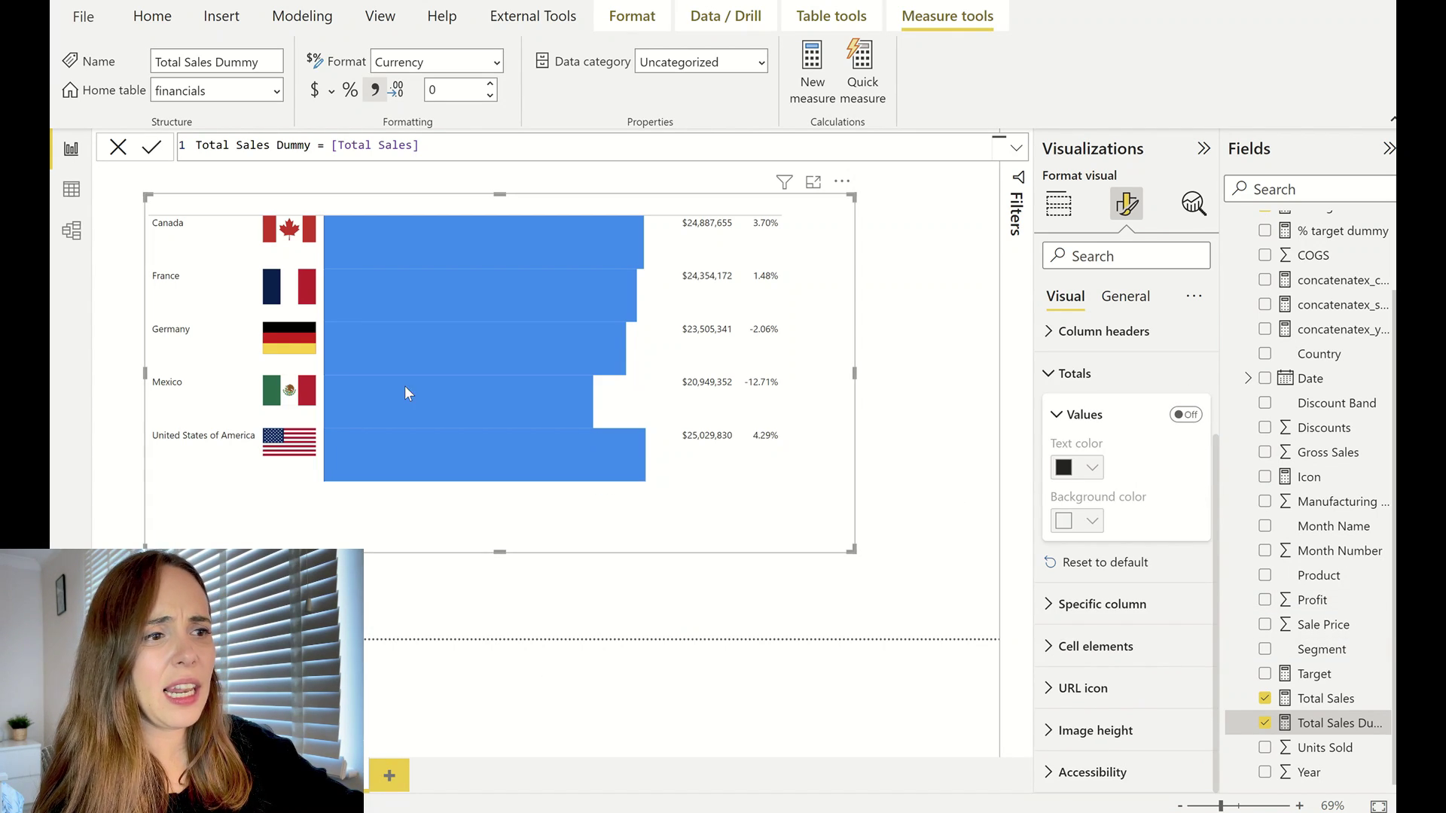
- Try the bottom, right and row Grid border positions, then leave all borders unchecked
{"action": "left_click", "coordinate": [1101, 331]}
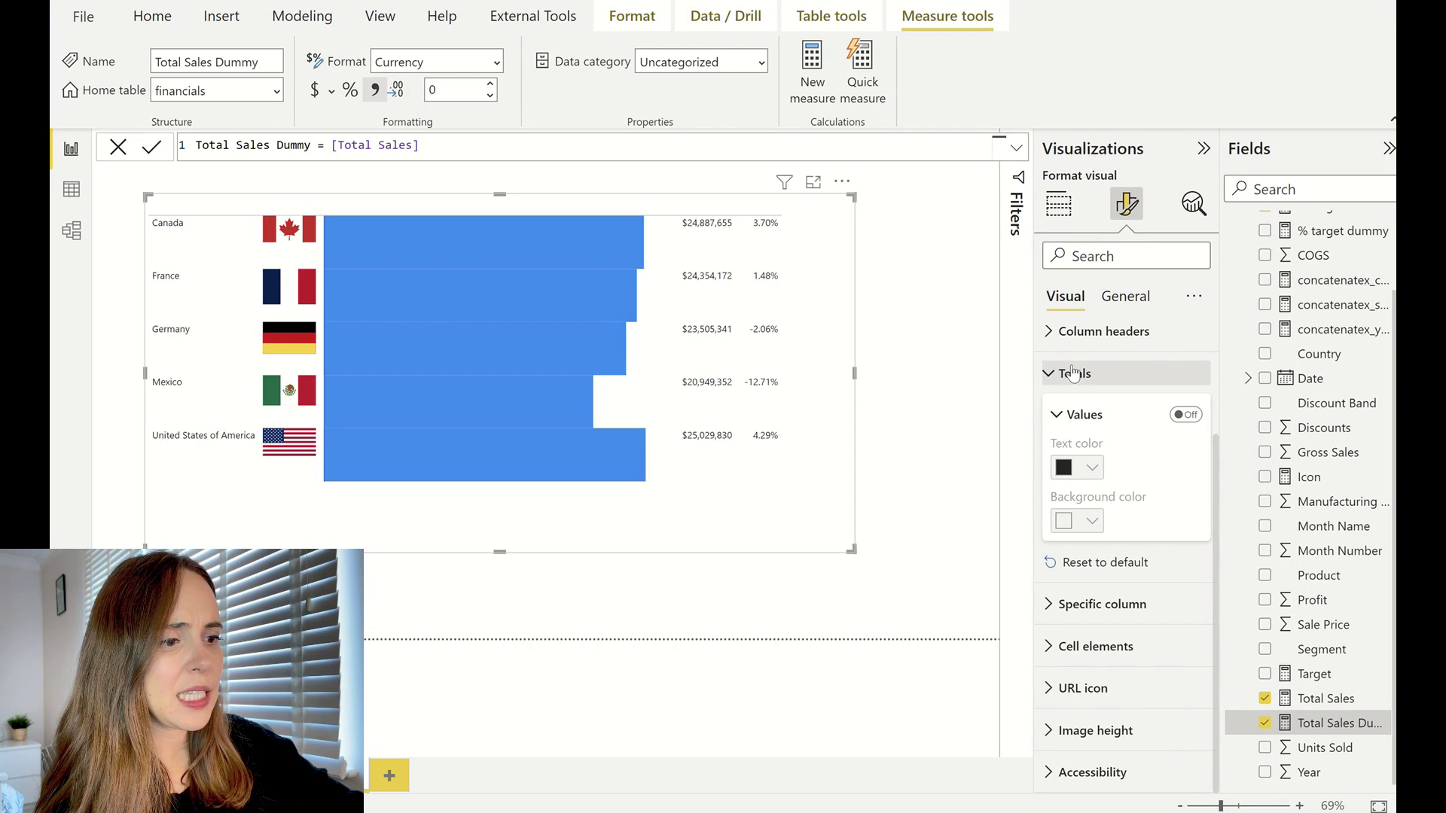
{"action": "scroll", "coordinate": [1150, 592], "scroll_direction": "up", "scroll_amount": 3}
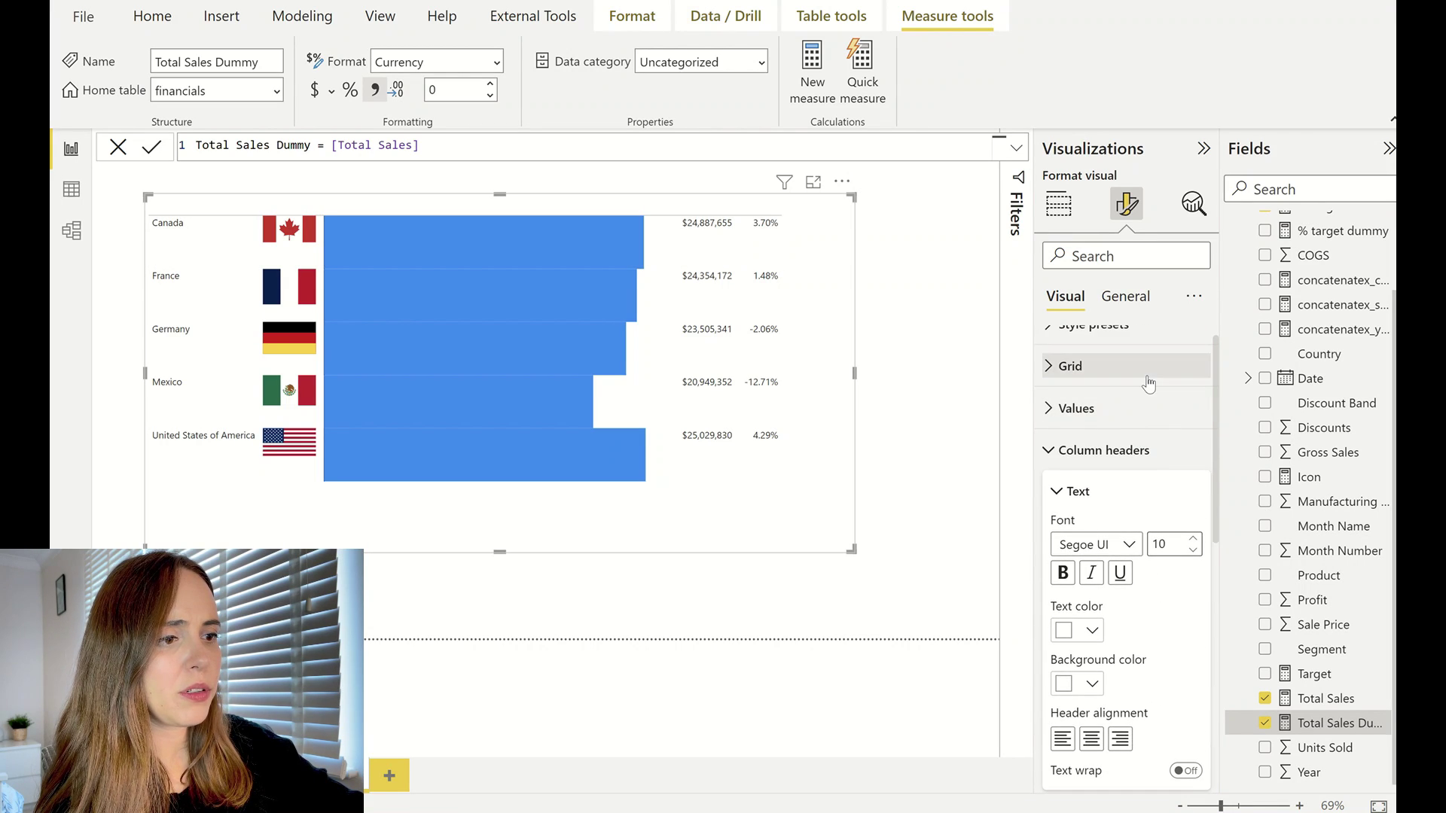
{"action": "left_click", "coordinate": [1115, 366]}
{"action": "scroll", "coordinate": [1128, 584], "scroll_direction": "down", "scroll_amount": 3}
{"action": "left_click", "coordinate": [1086, 450]}
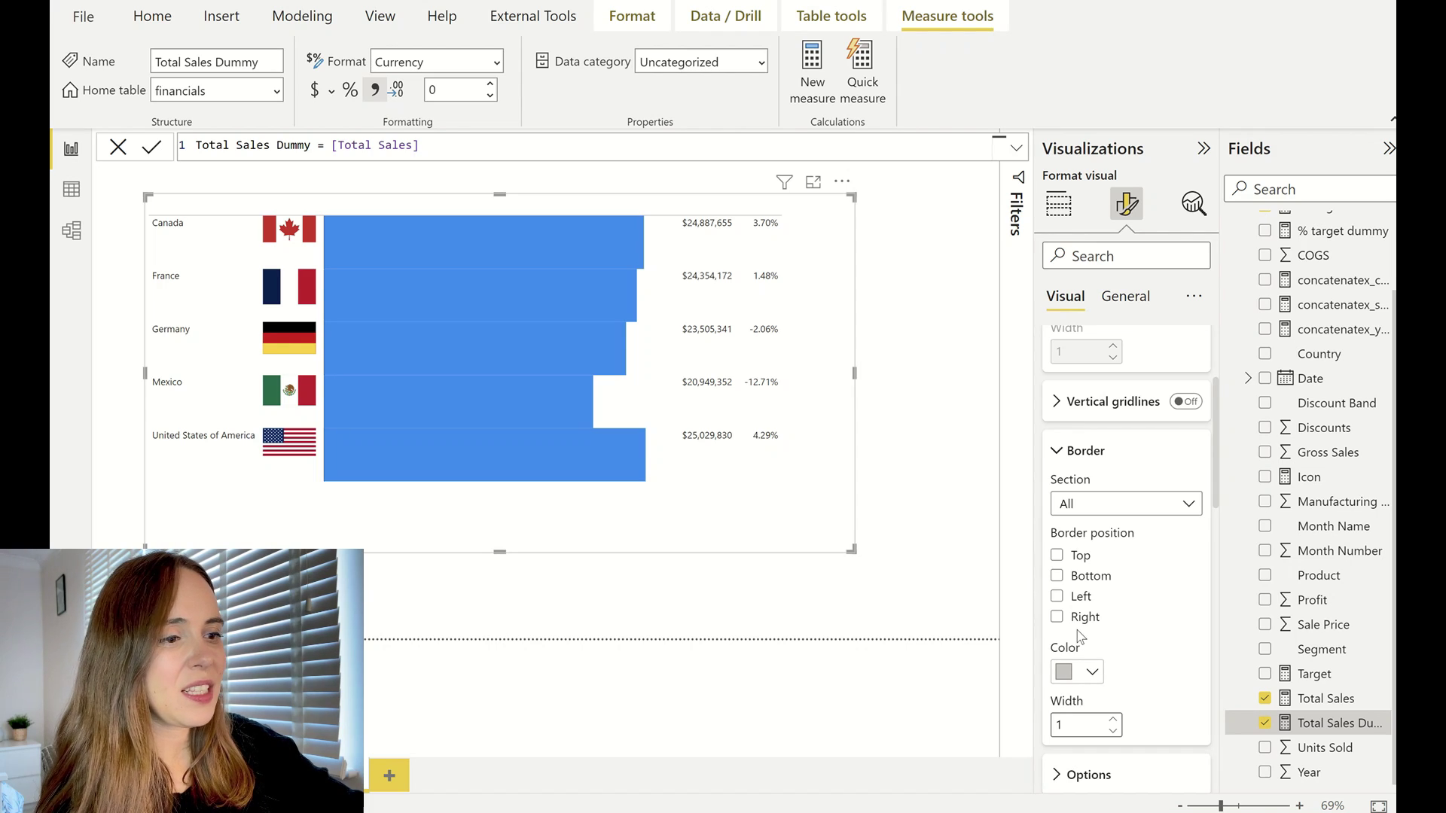
{"action": "left_click", "coordinate": [1094, 577]}
{"action": "left_click", "coordinate": [1106, 617]}
{"action": "left_click", "coordinate": [1094, 619]}
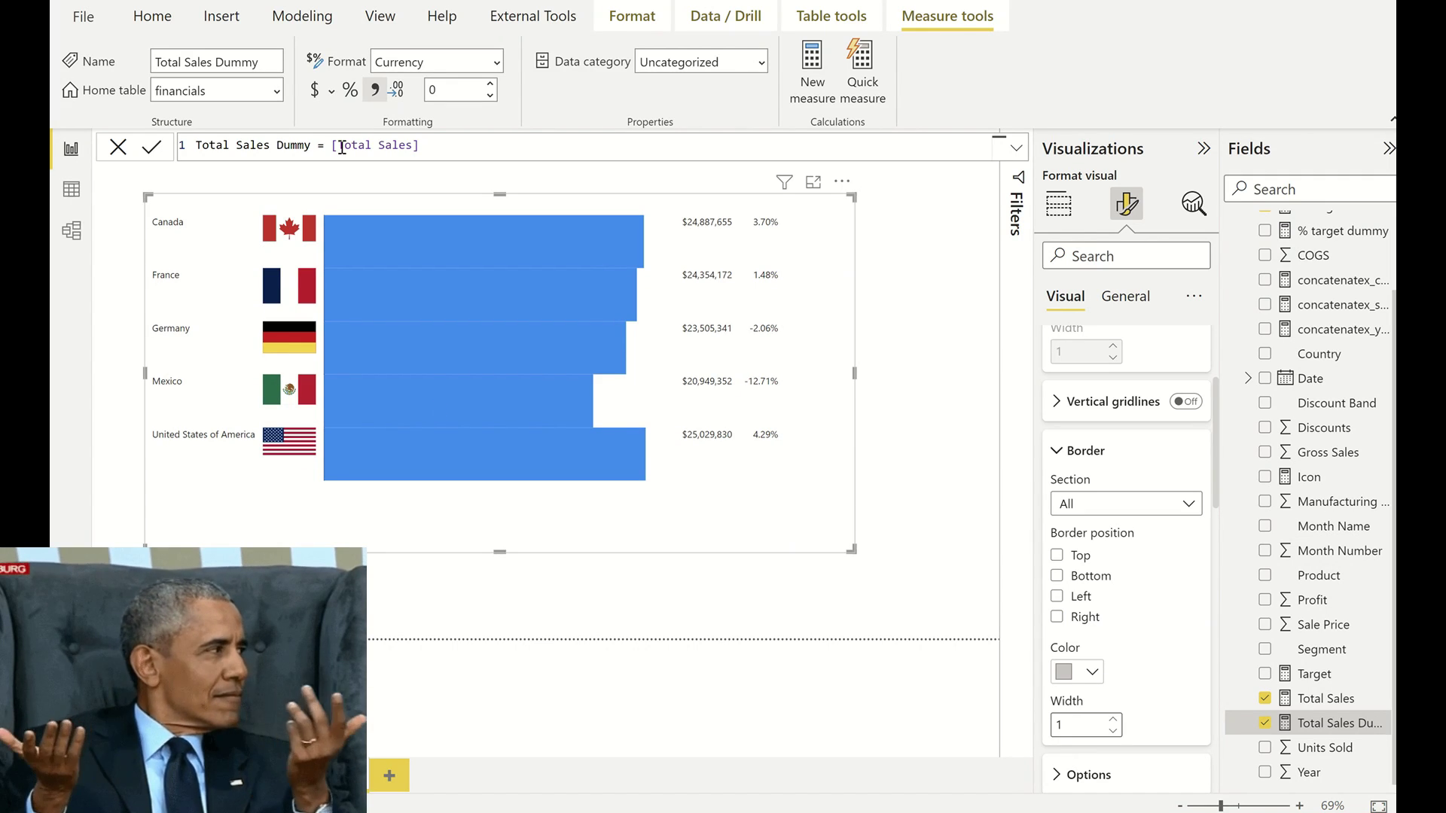
{"action": "left_click", "coordinate": [1079, 580]}
{"action": "left_click", "coordinate": [1078, 579]}
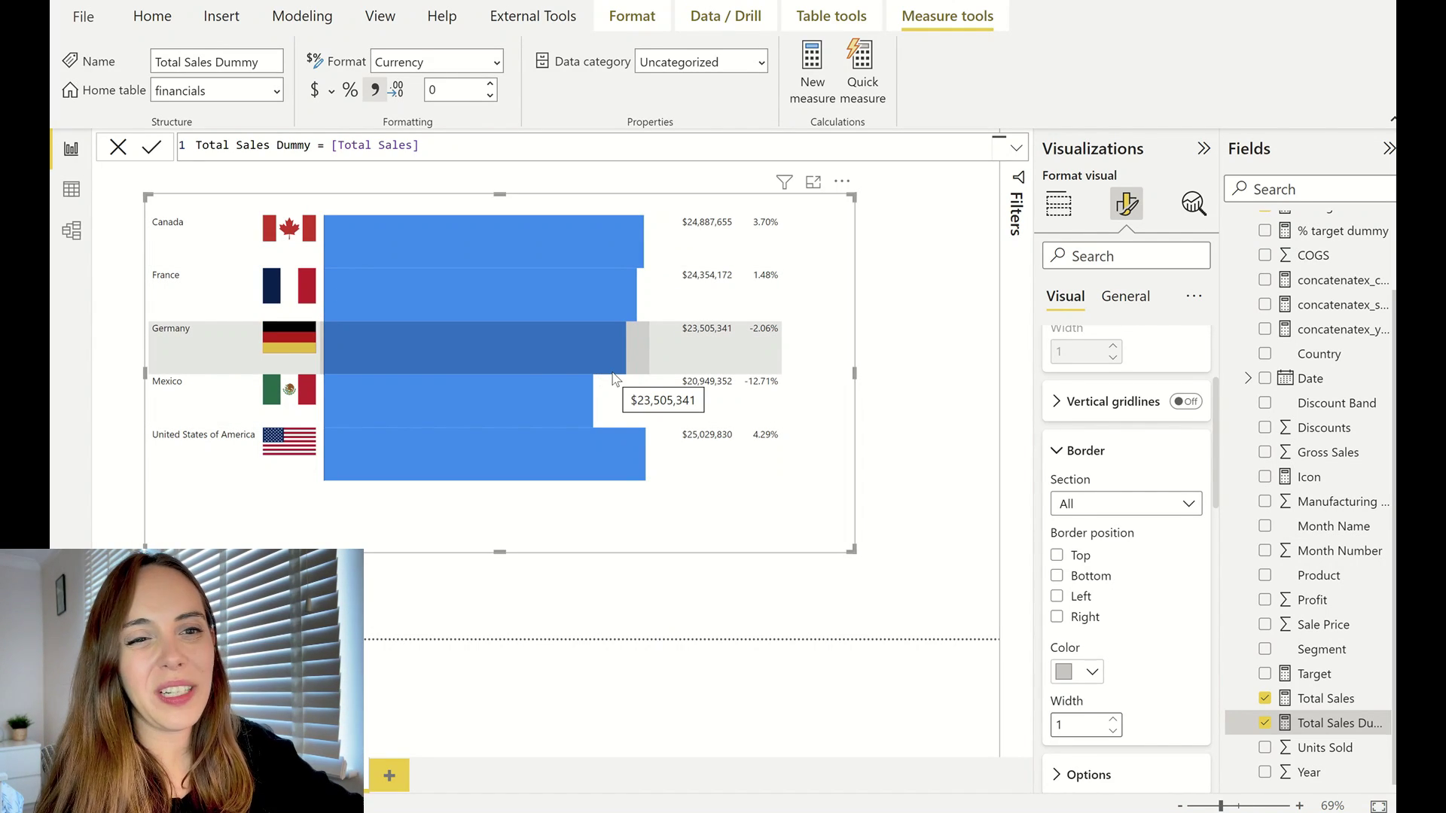
- Turn Horizontal gridlines back on, keep them white, and increase their width to 10
{"action": "scroll", "coordinate": [1122, 697], "scroll_direction": "down", "scroll_amount": 1}
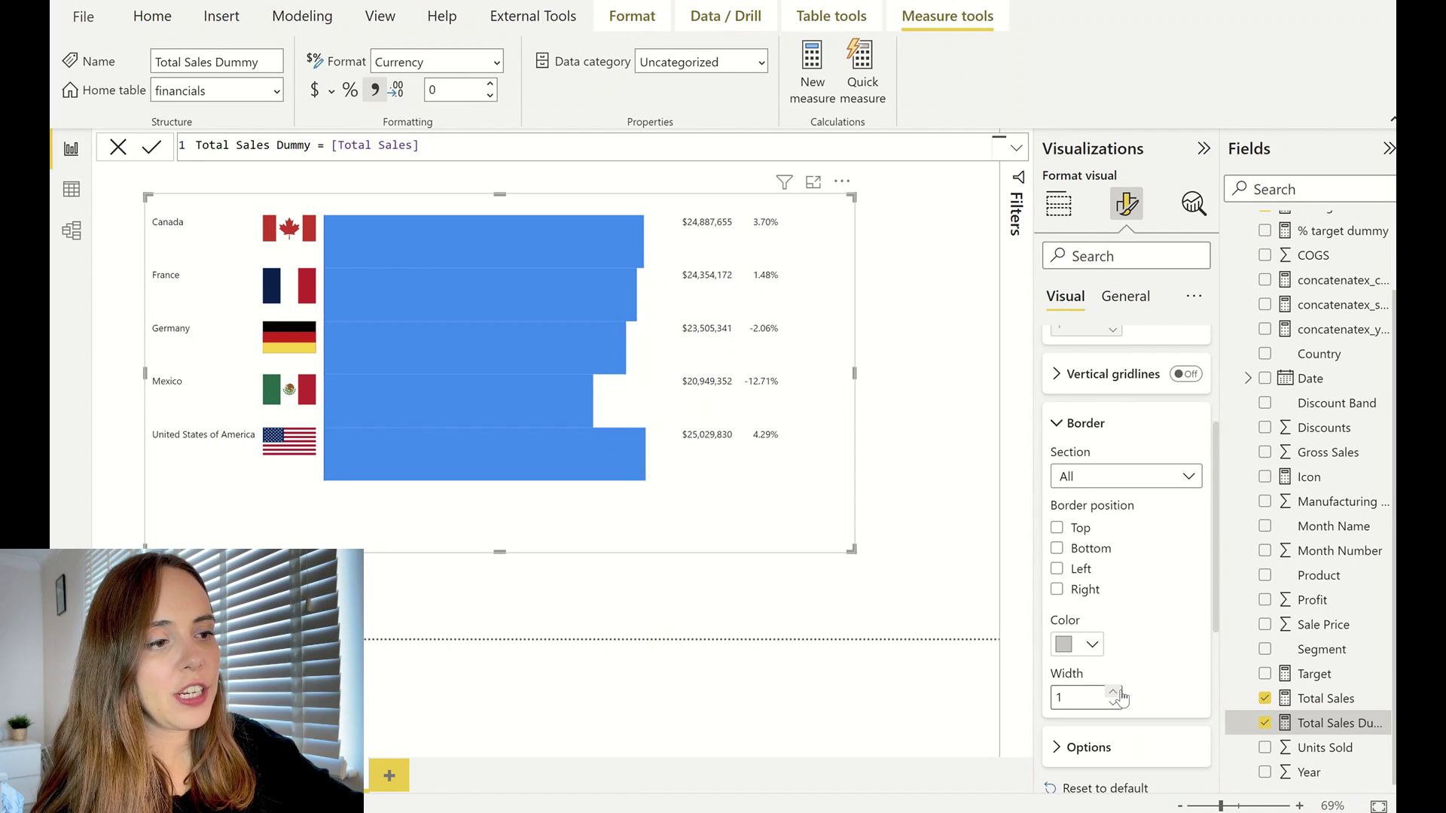
{"action": "scroll", "coordinate": [1186, 452], "scroll_direction": "up", "scroll_amount": 6}
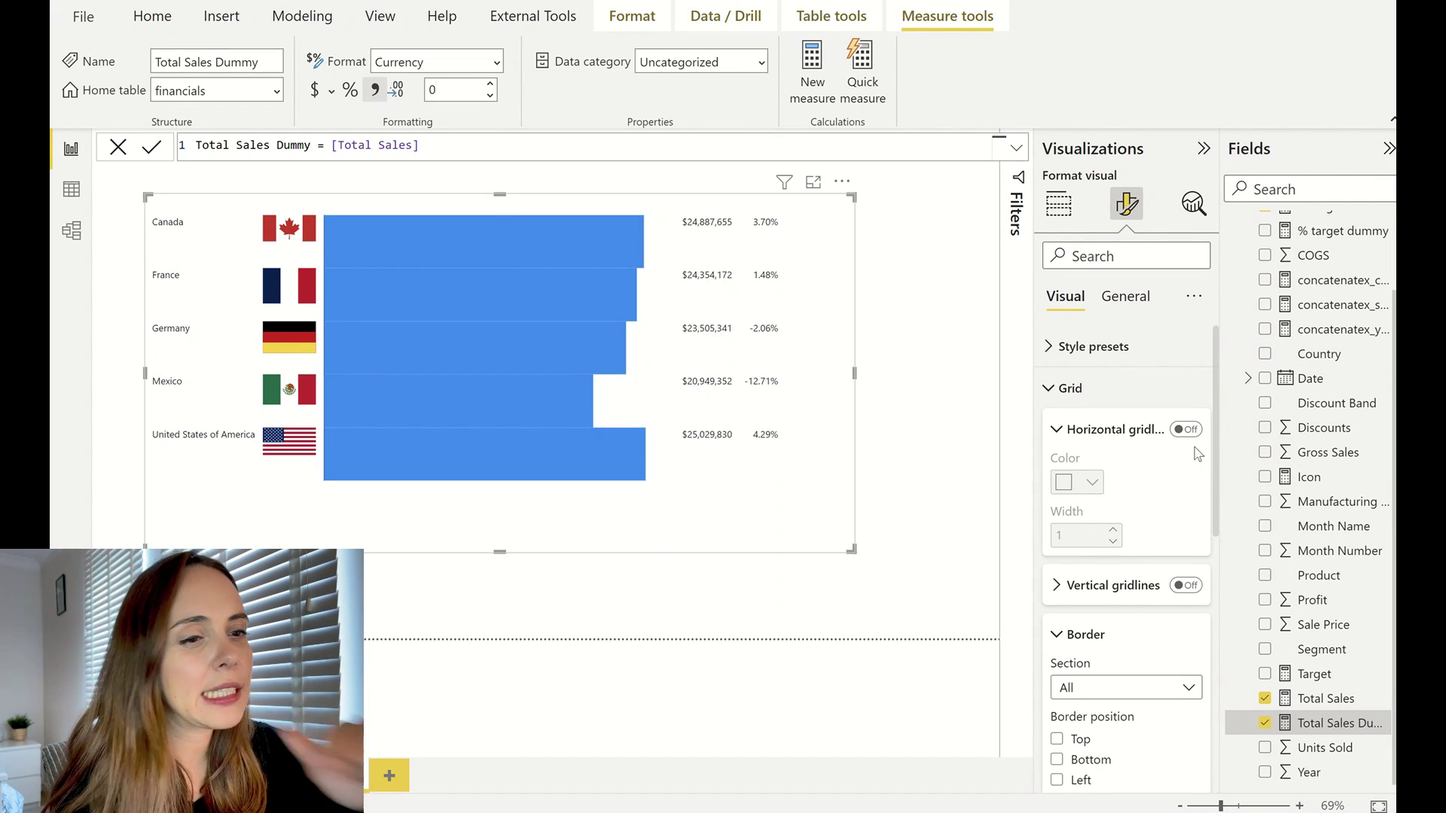
{"action": "scroll", "coordinate": [1197, 454], "scroll_direction": "down", "scroll_amount": 3}
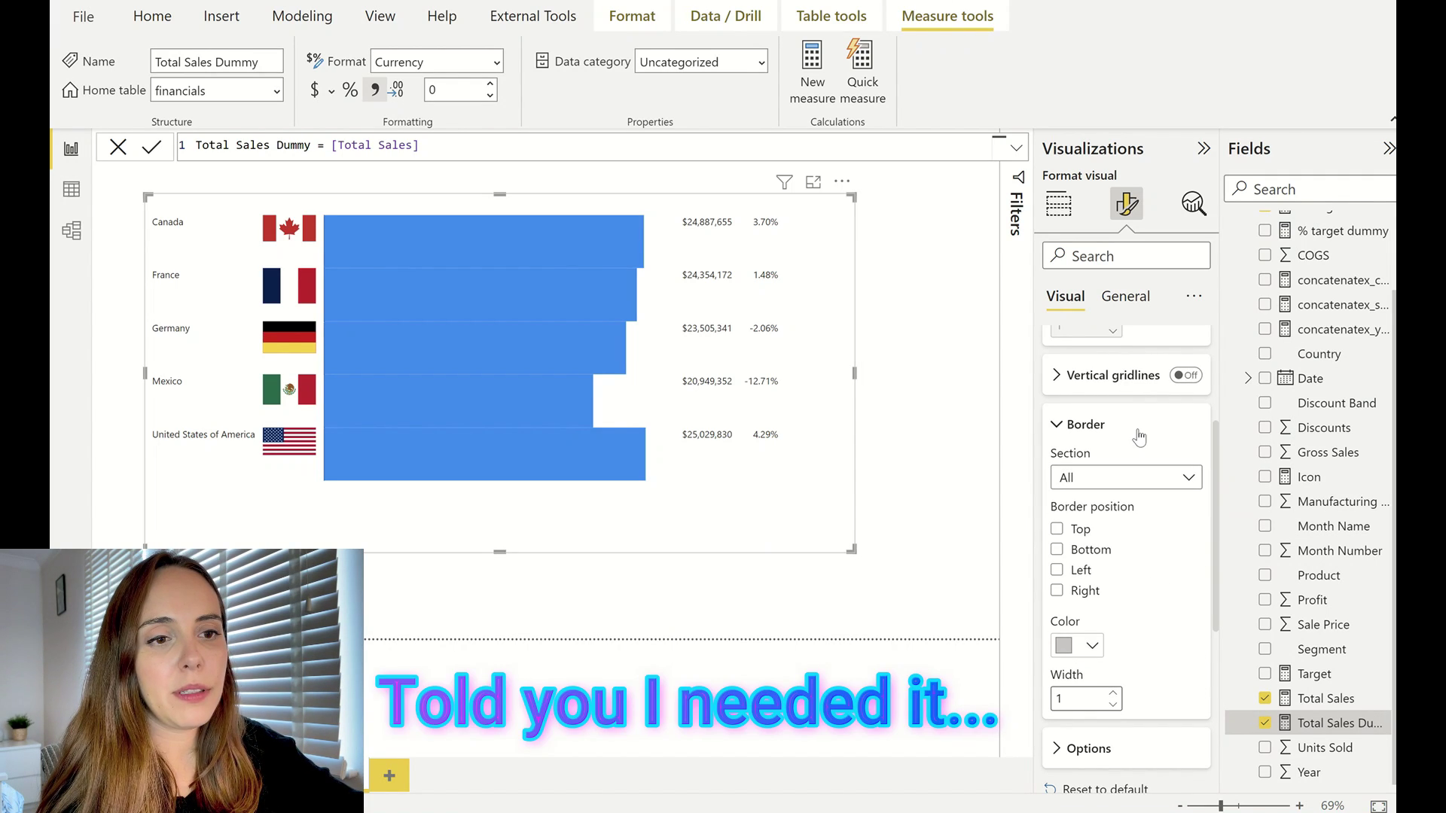
{"action": "scroll", "coordinate": [1179, 430], "scroll_direction": "up", "scroll_amount": 3}
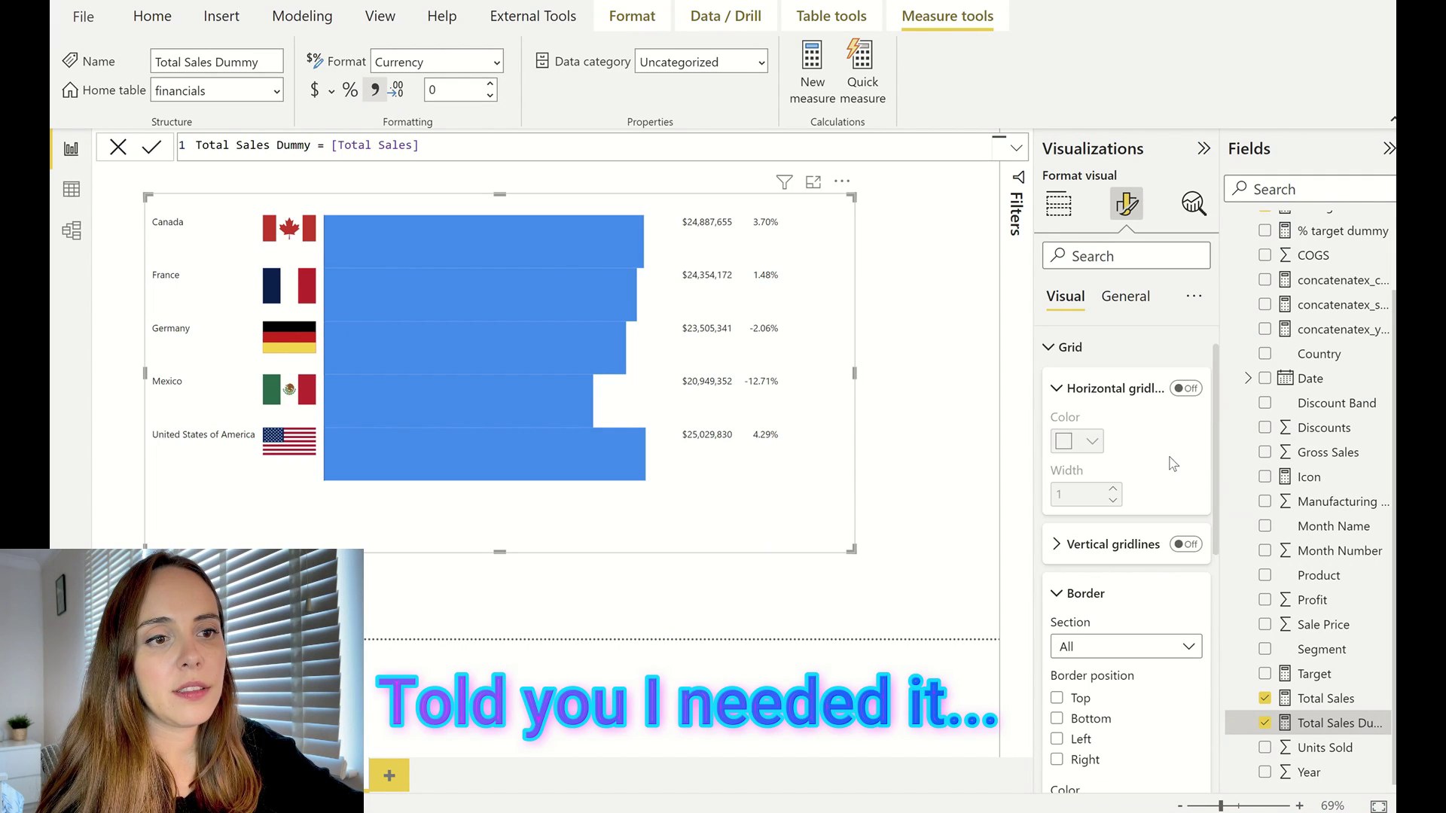
{"action": "left_click", "coordinate": [1185, 390]}
{"action": "mouse_move", "coordinate": [686, 365]}
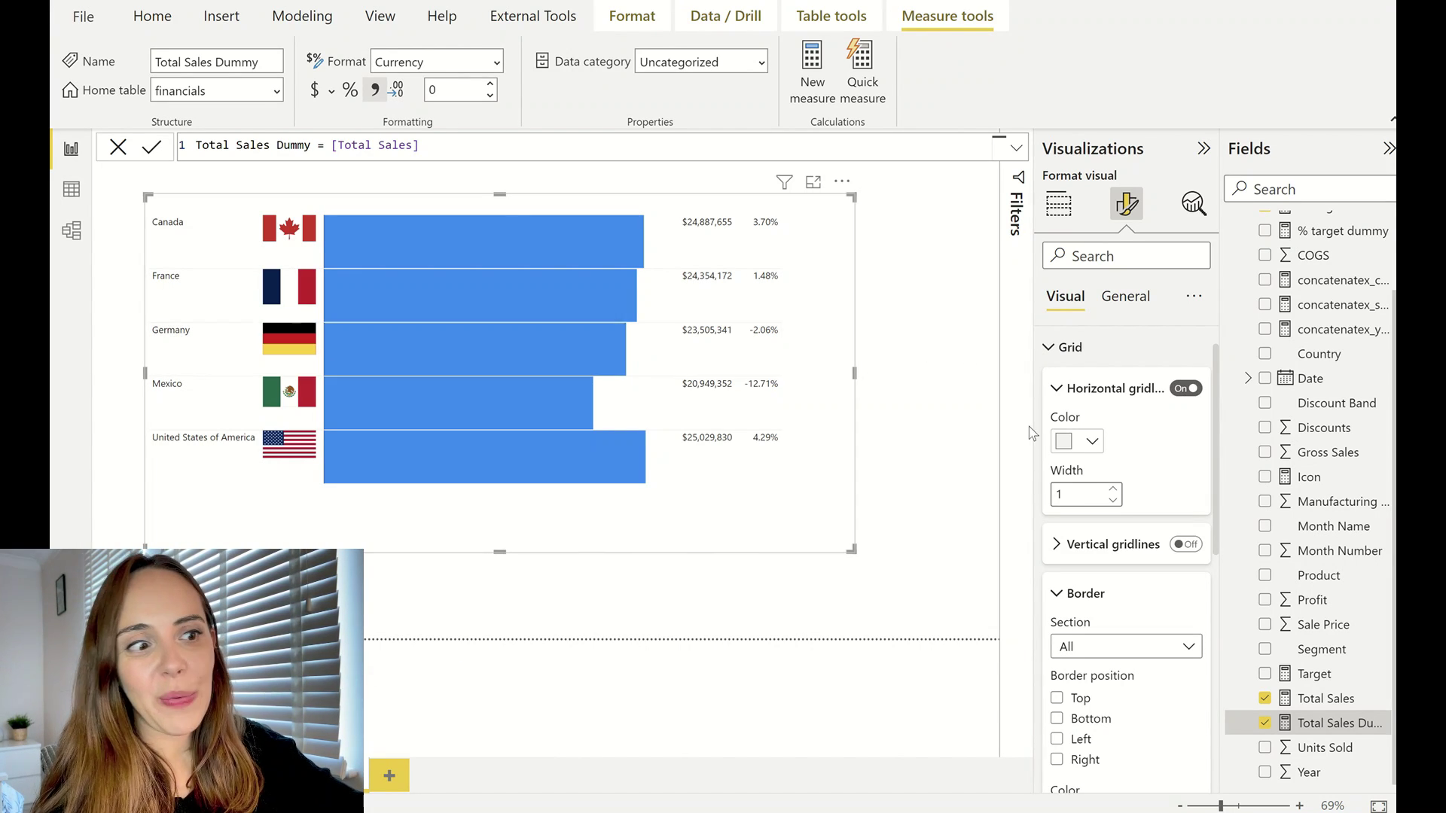
{"action": "left_click", "coordinate": [1087, 443]}
{"action": "key", "text": "Escape"}
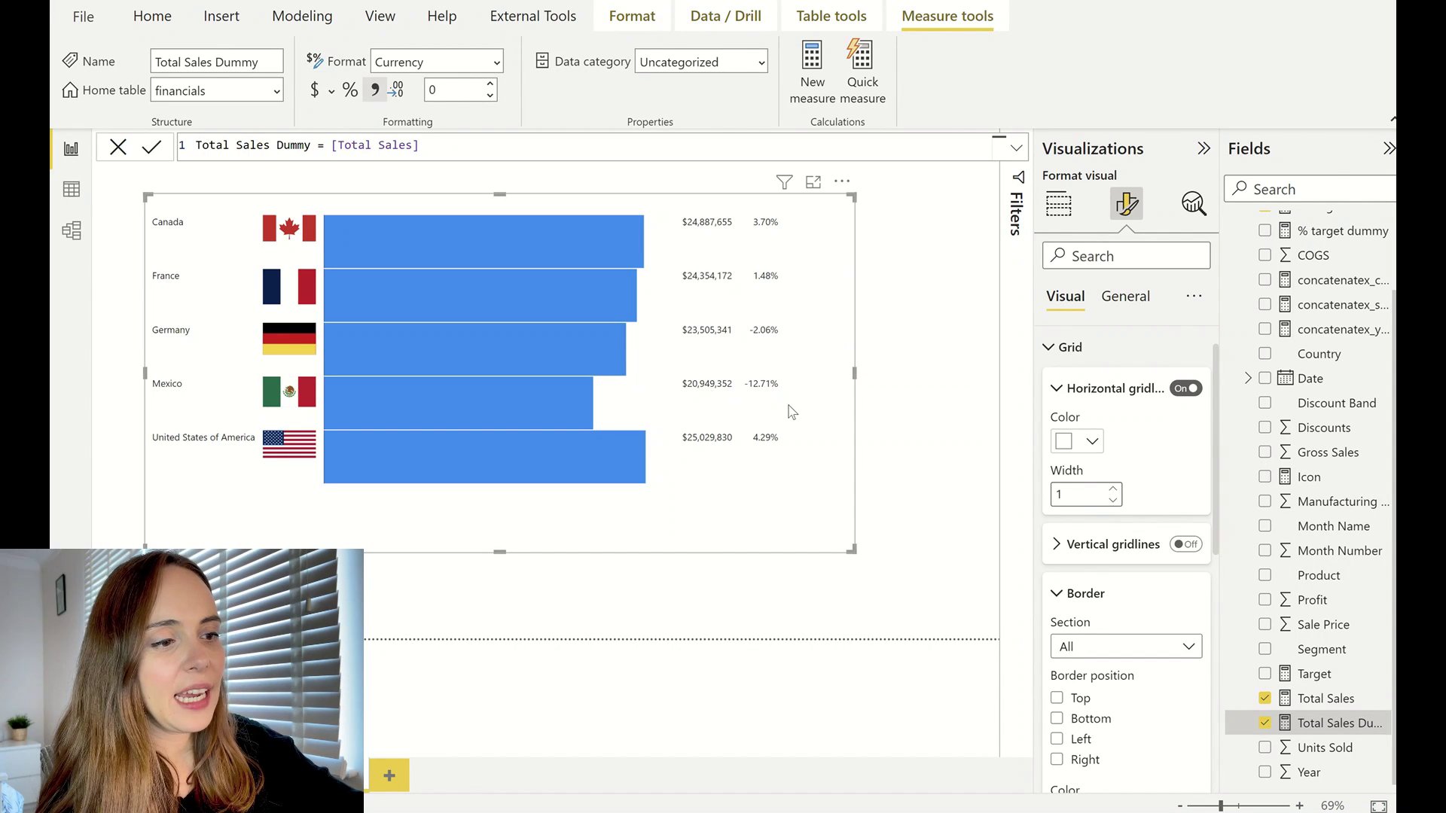
{"action": "left_click", "coordinate": [1113, 489]}
{"action": "left_click", "coordinate": [1113, 489]}
{"action": "left_click", "coordinate": [1114, 489]}
{"action": "left_click", "coordinate": [1113, 489]}
{"action": "left_click", "coordinate": [1113, 489]}
{"action": "left_click", "coordinate": [1113, 489]}
{"action": "left_click", "coordinate": [1113, 489]}
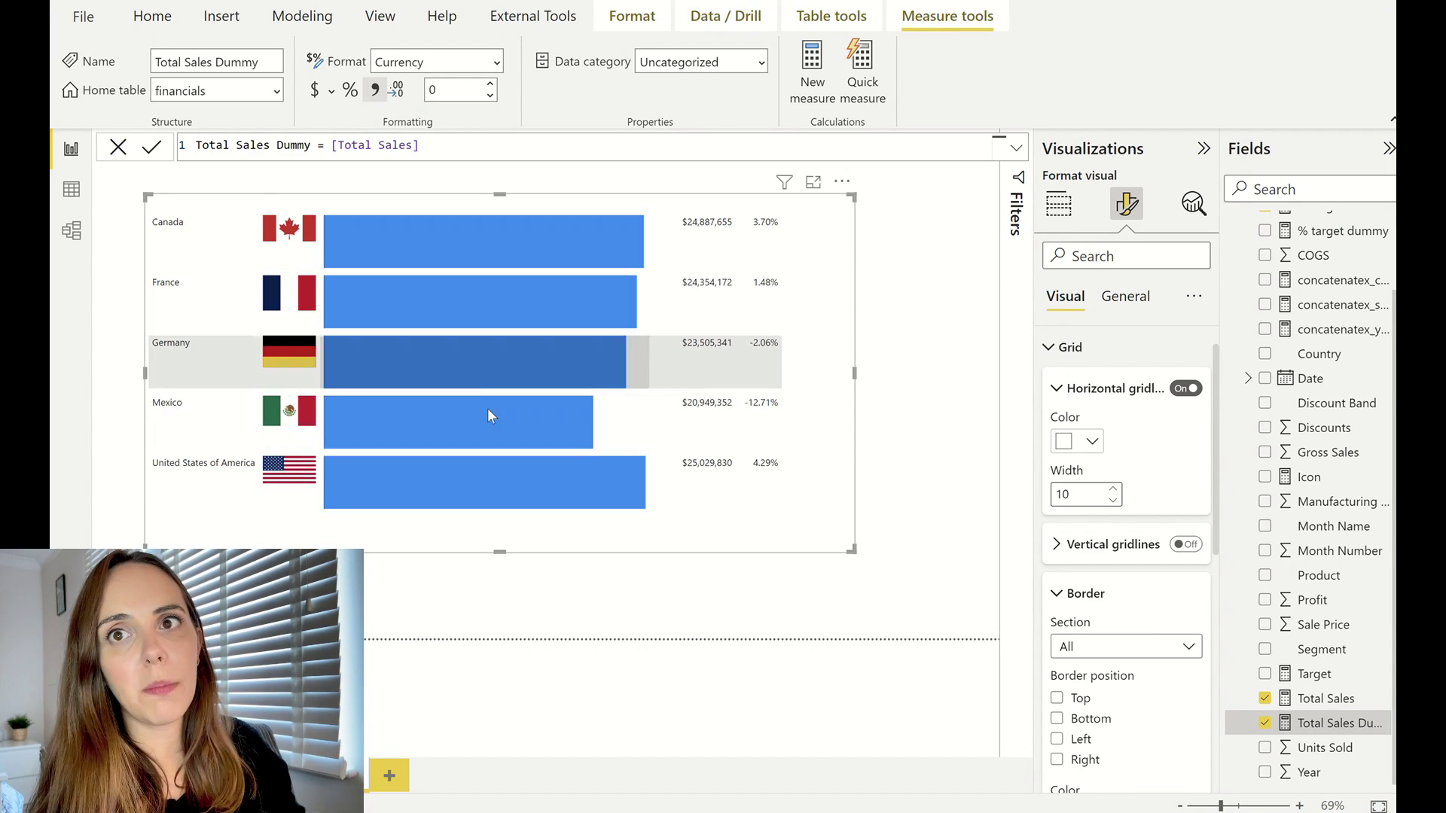
{"action": "mouse_move", "coordinate": [494, 393]}
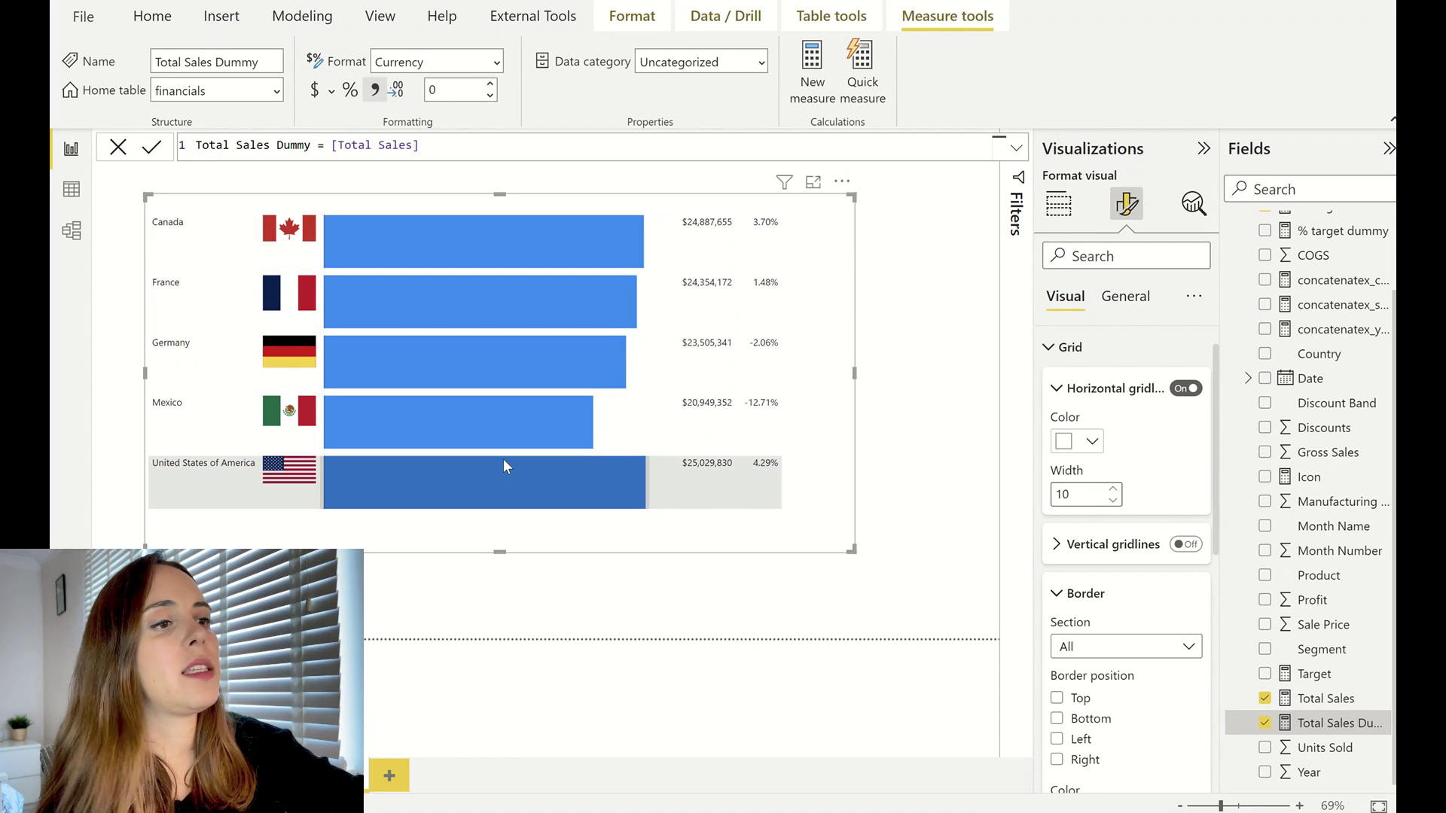
{"action": "mouse_move", "coordinate": [505, 465]}
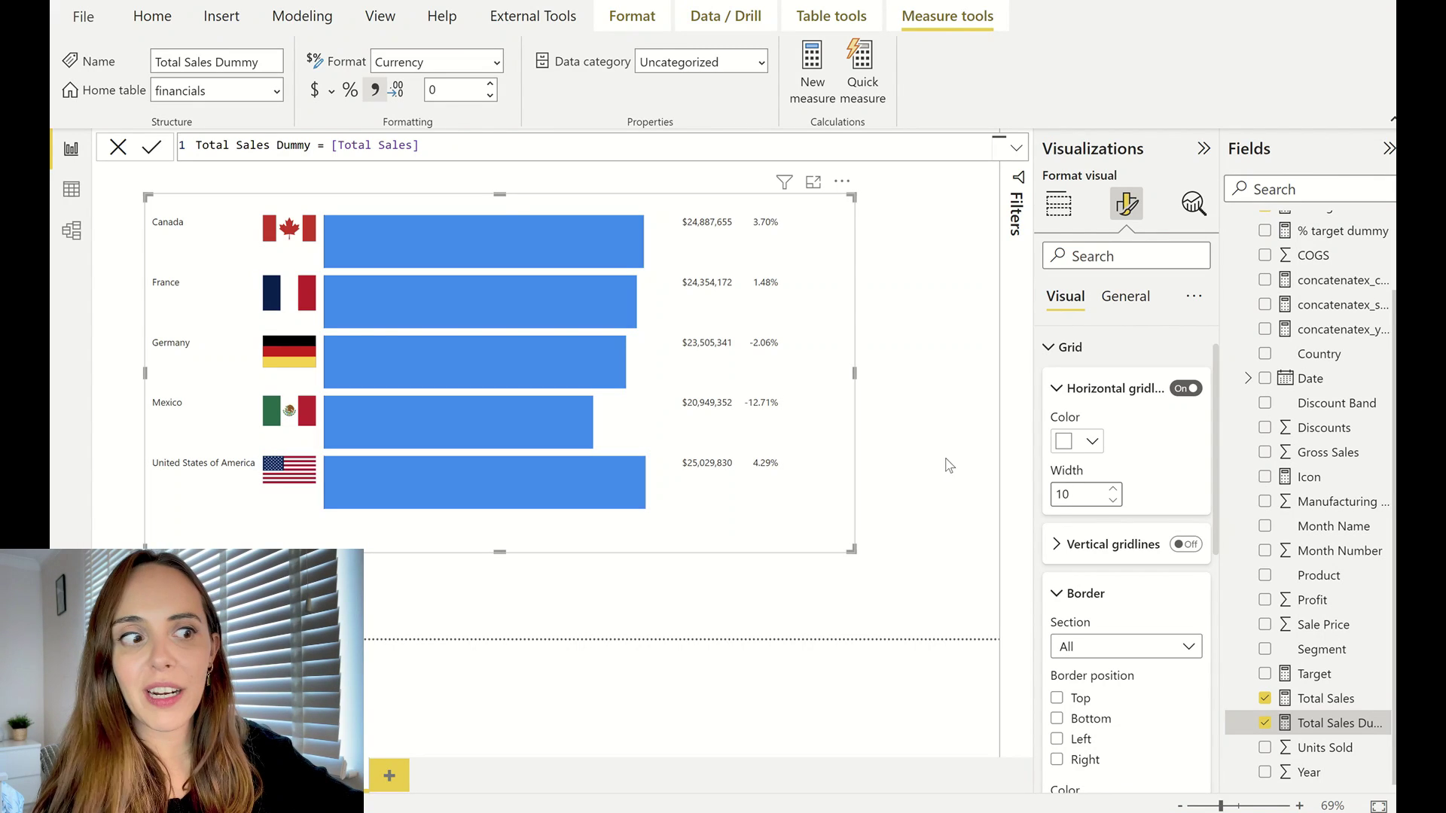
- Reduce the flag Image height from 75 px to about 41 px
{"action": "left_click", "coordinate": [1097, 365]}
{"action": "scroll", "coordinate": [1132, 595], "scroll_direction": "down", "scroll_amount": 3}
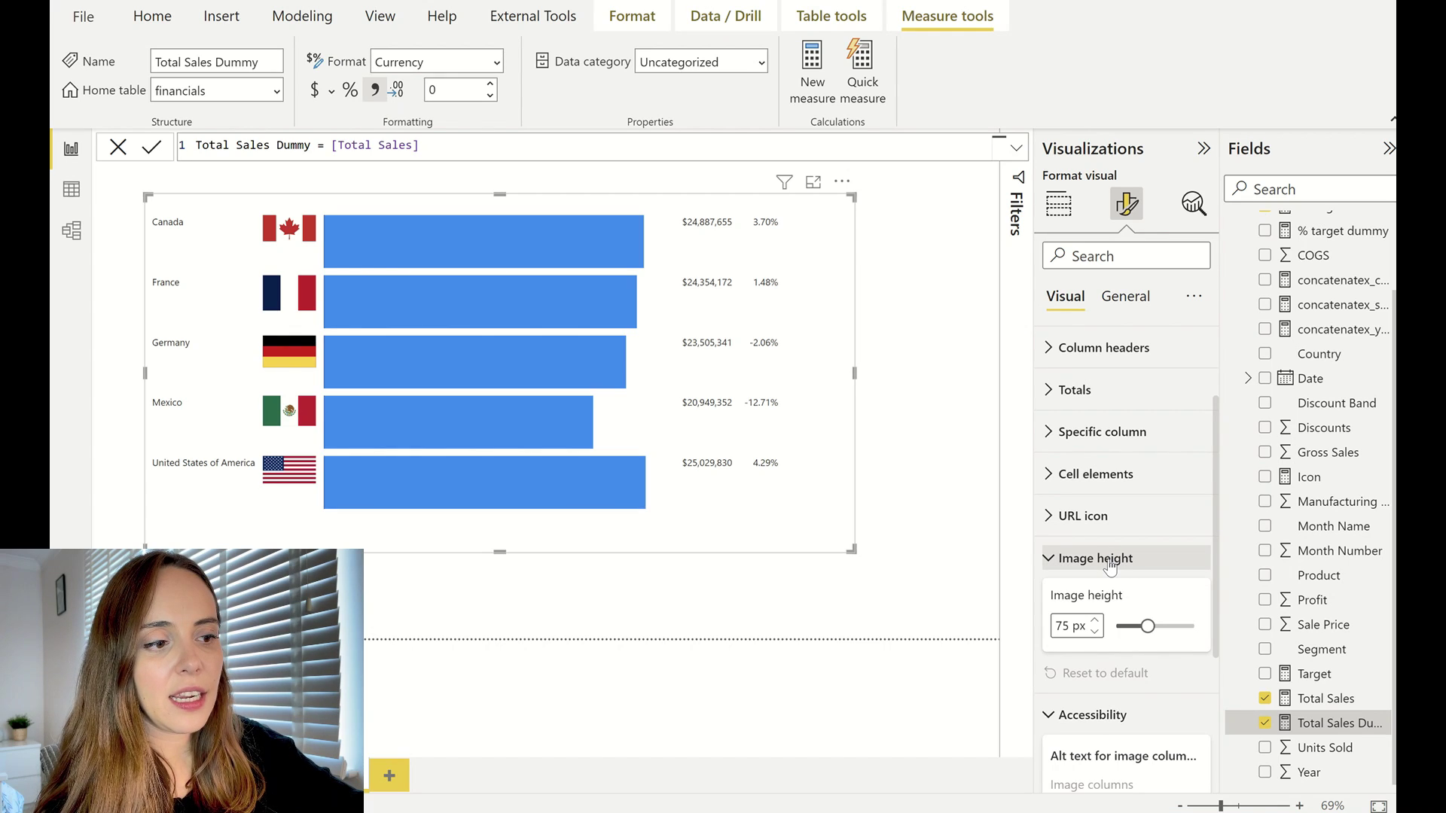
{"action": "left_click_drag", "start_coordinate": [1147, 627], "coordinate": [1133, 631]}
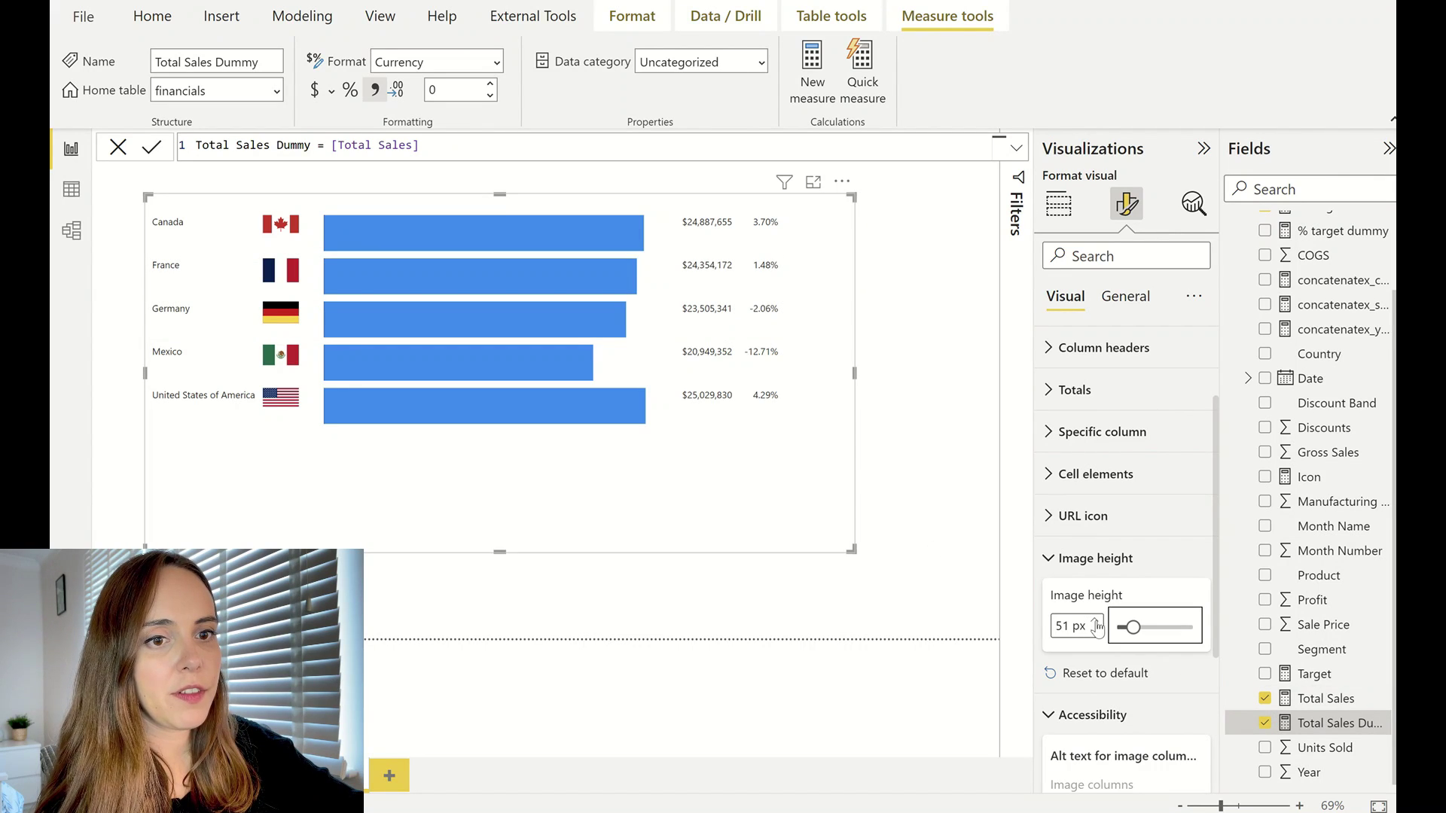
{"action": "left_click_drag", "start_coordinate": [1135, 628], "coordinate": [1126, 629]}
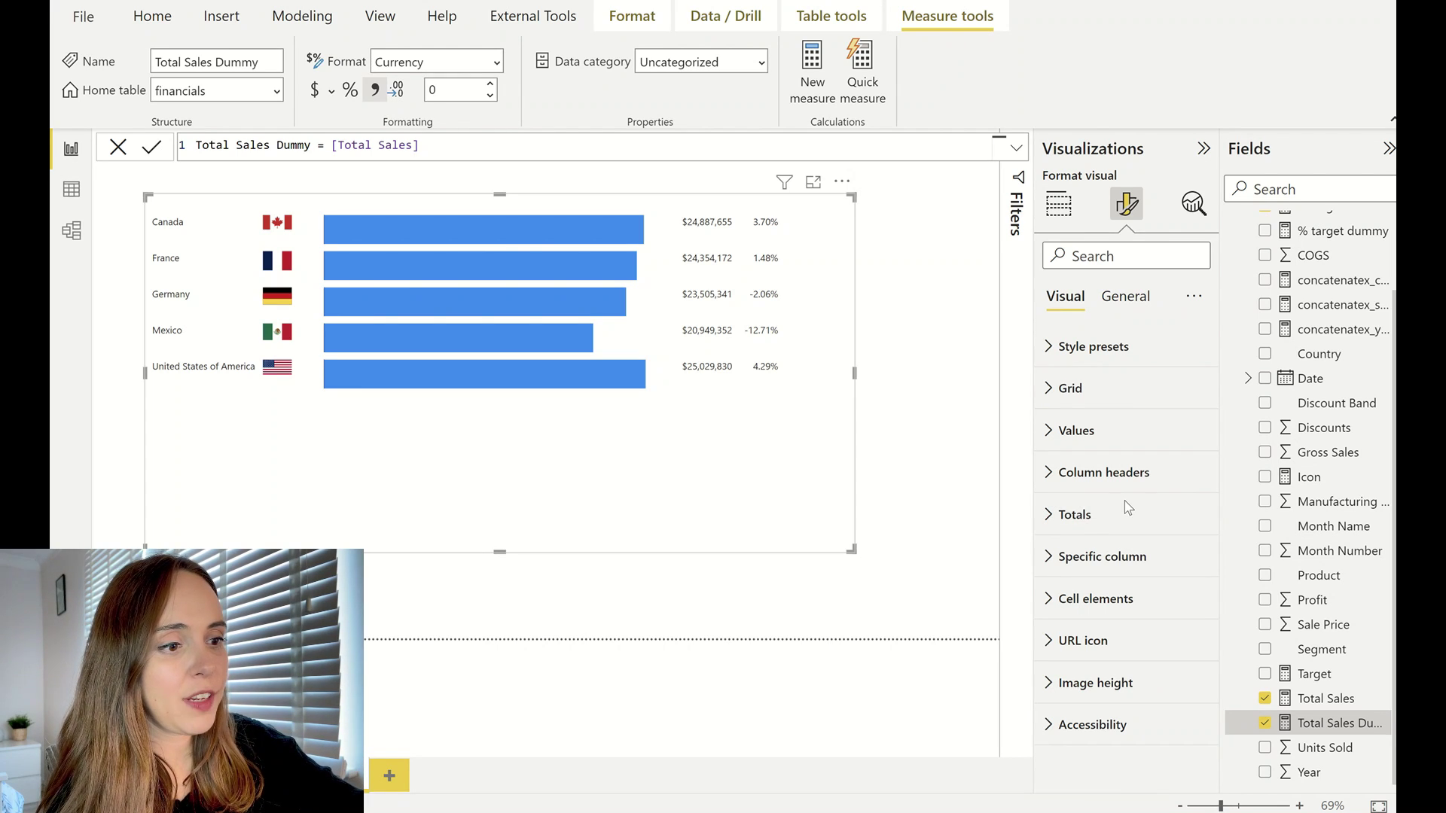
- Set the Country column's values to right alignment so names sit beside their flags
{"action": "left_click", "coordinate": [1107, 557]}
{"action": "left_click", "coordinate": [1149, 652]}
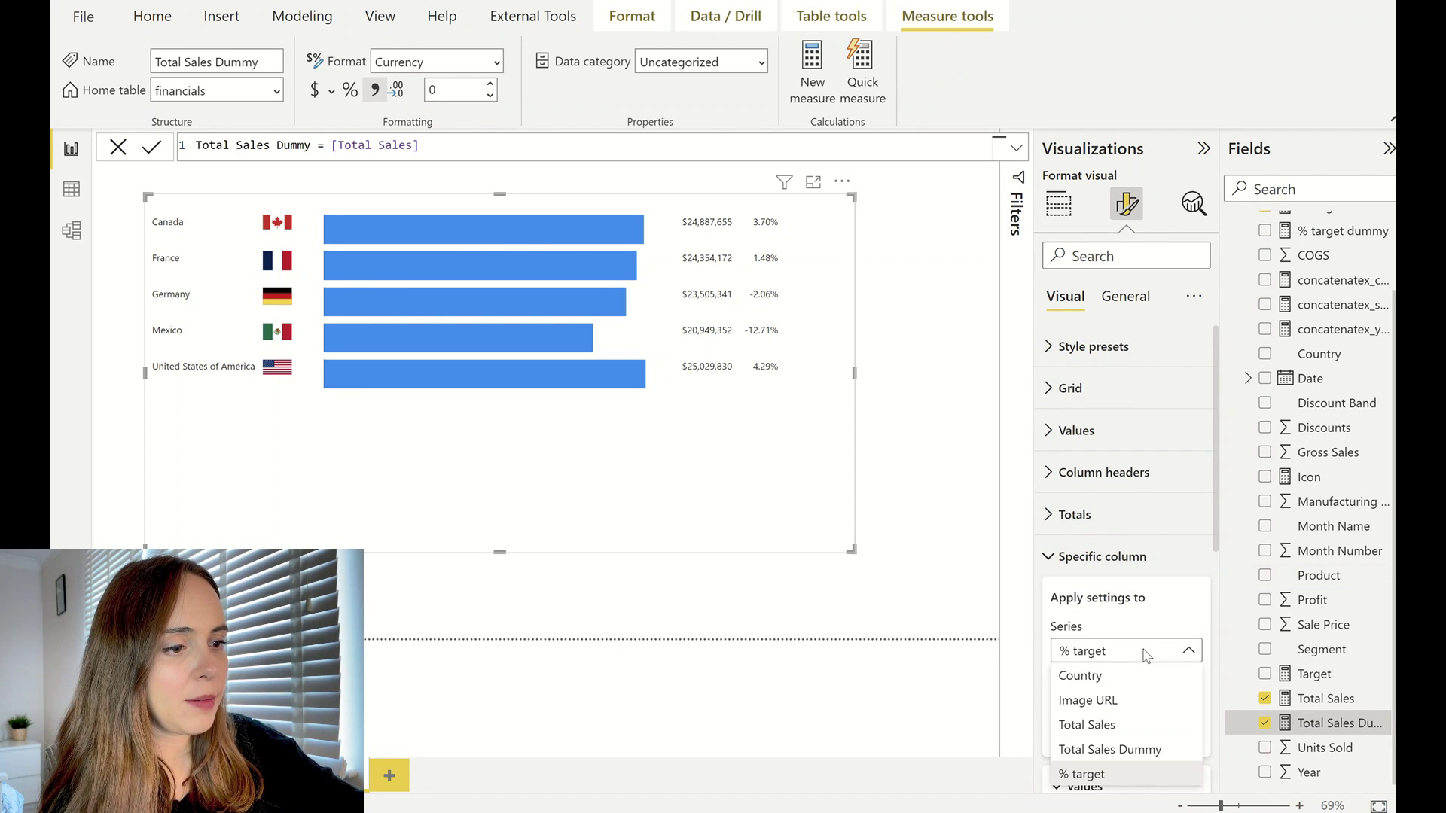
{"action": "left_click", "coordinate": [1133, 680]}
{"action": "scroll", "coordinate": [1132, 675], "scroll_direction": "down", "scroll_amount": 2}
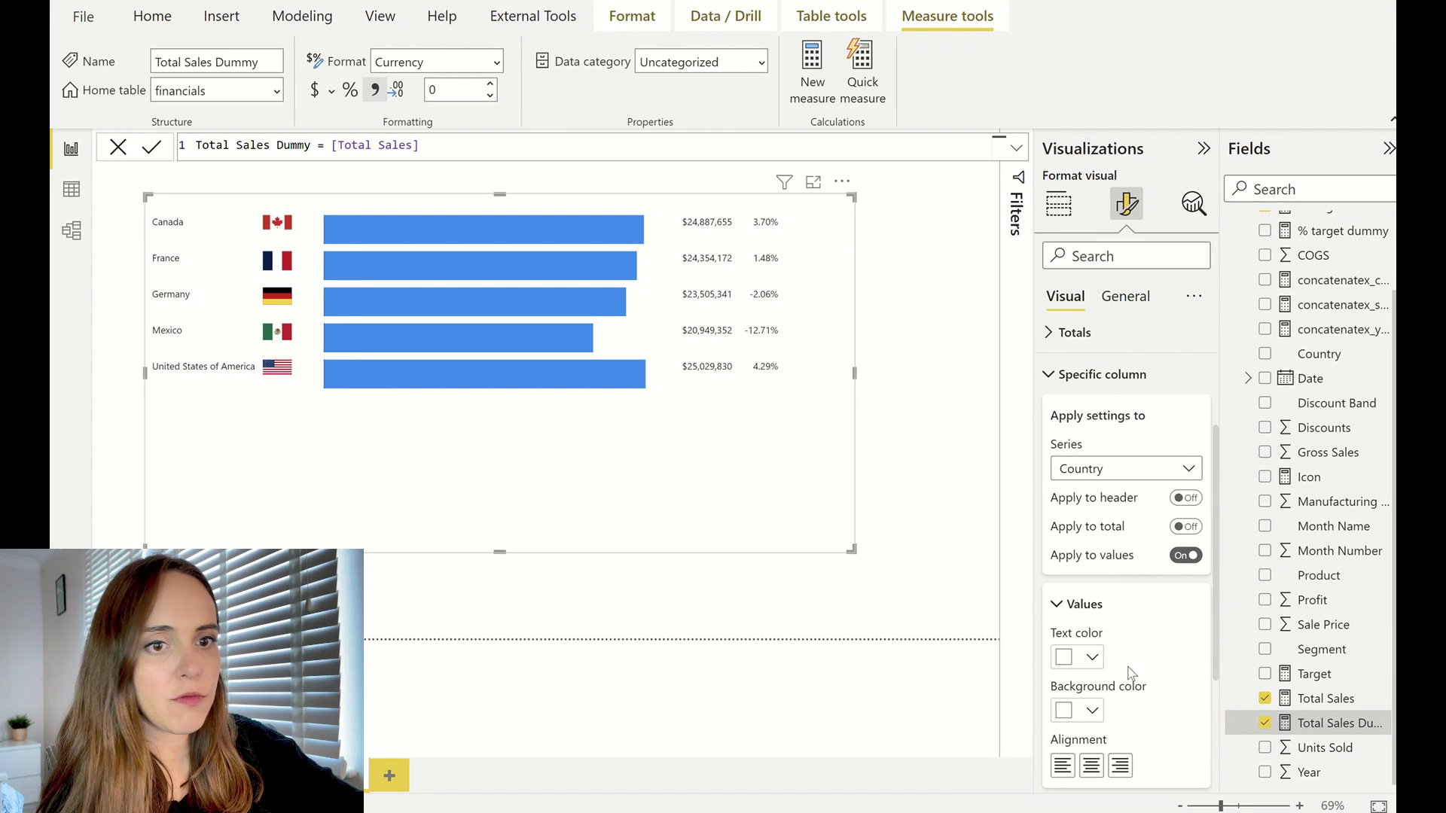
{"action": "left_click", "coordinate": [1120, 766]}
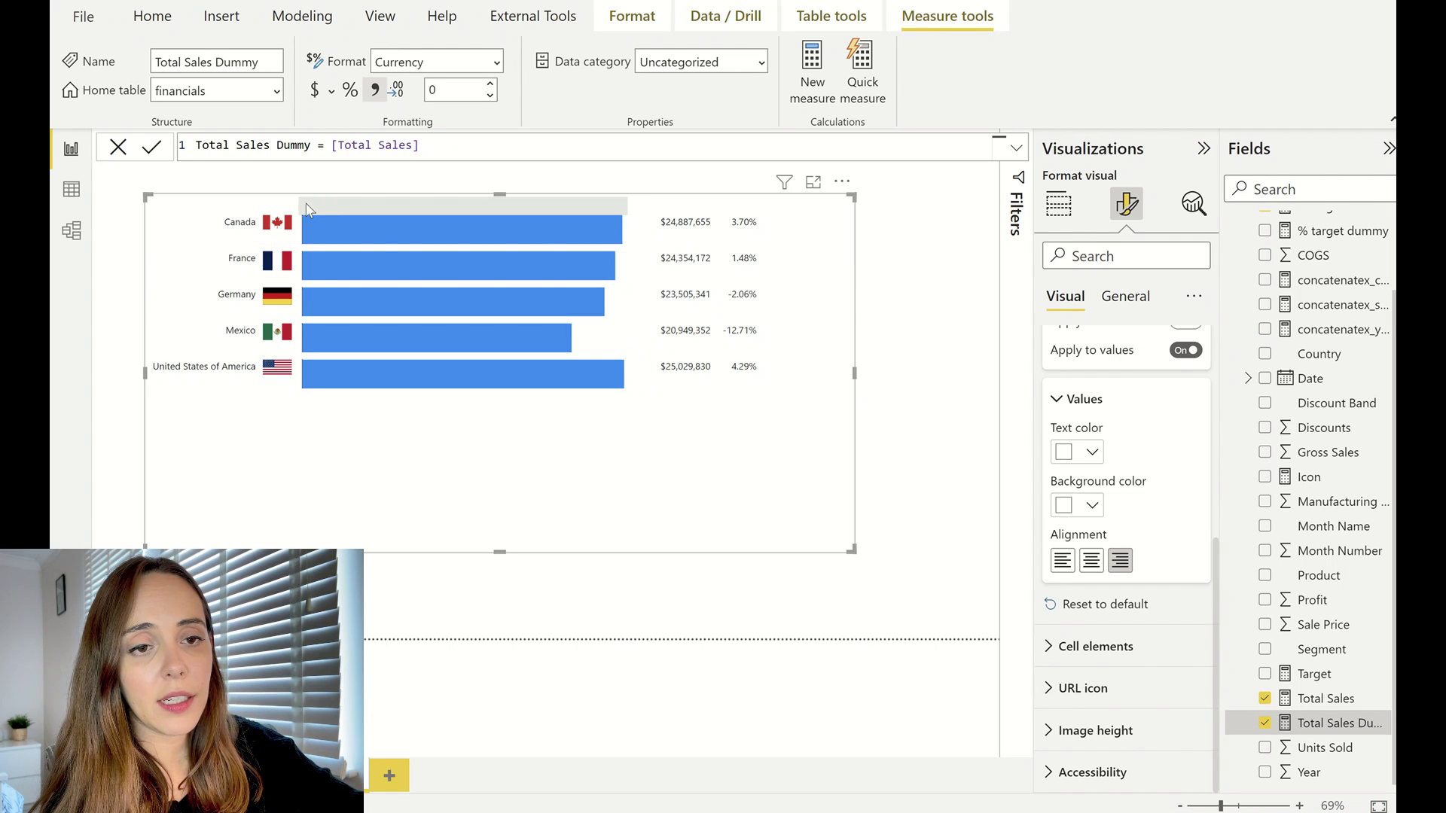
{"action": "left_click", "coordinate": [1096, 646]}
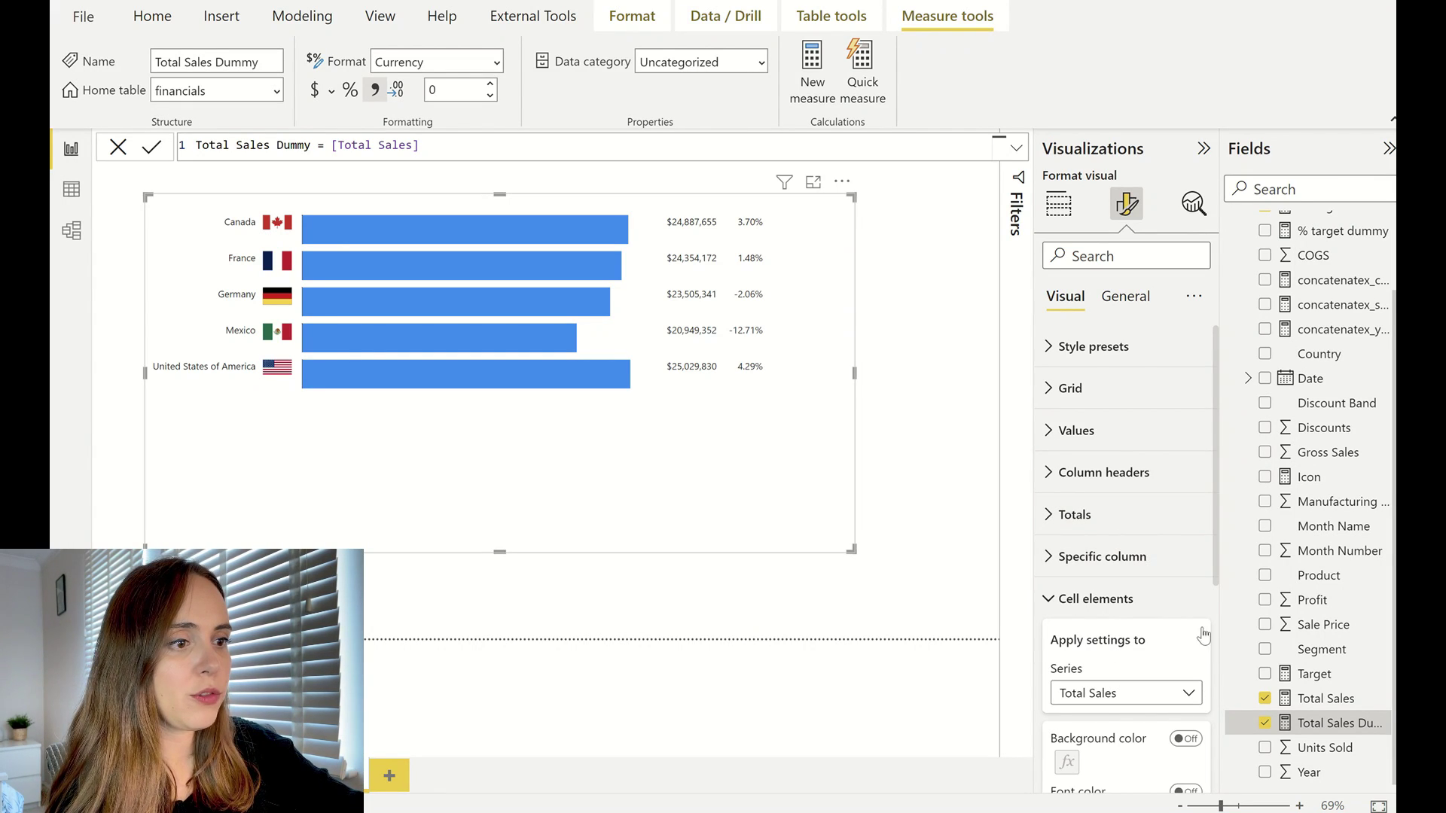
- Turn on font colour for % target and switch its conditional formatting to Rules
{"action": "scroll", "coordinate": [1114, 520], "scroll_direction": "down", "scroll_amount": 3}
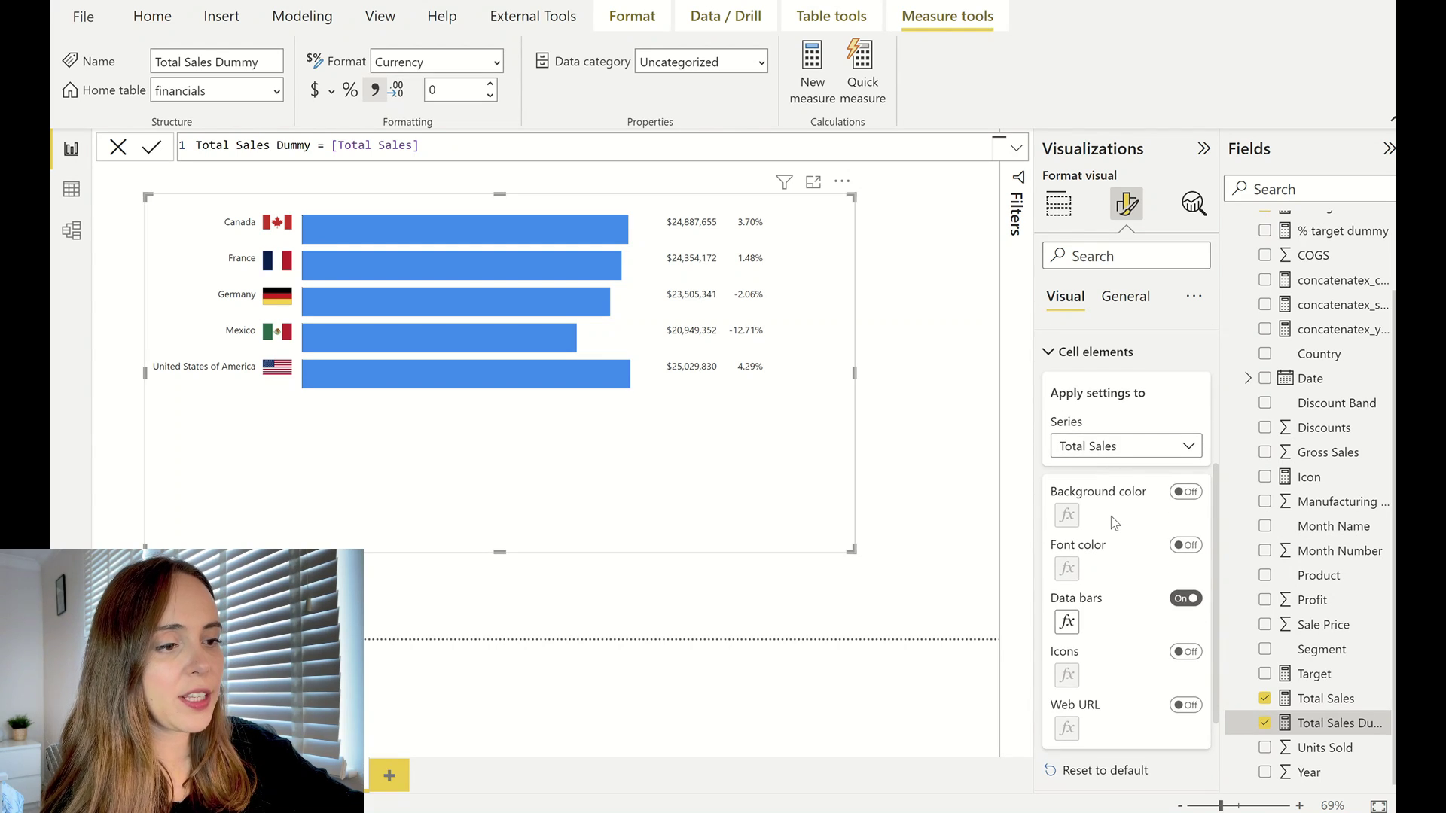
{"action": "left_click", "coordinate": [1115, 449]}
{"action": "left_click", "coordinate": [1115, 475]}
{"action": "left_click", "coordinate": [1186, 545]}
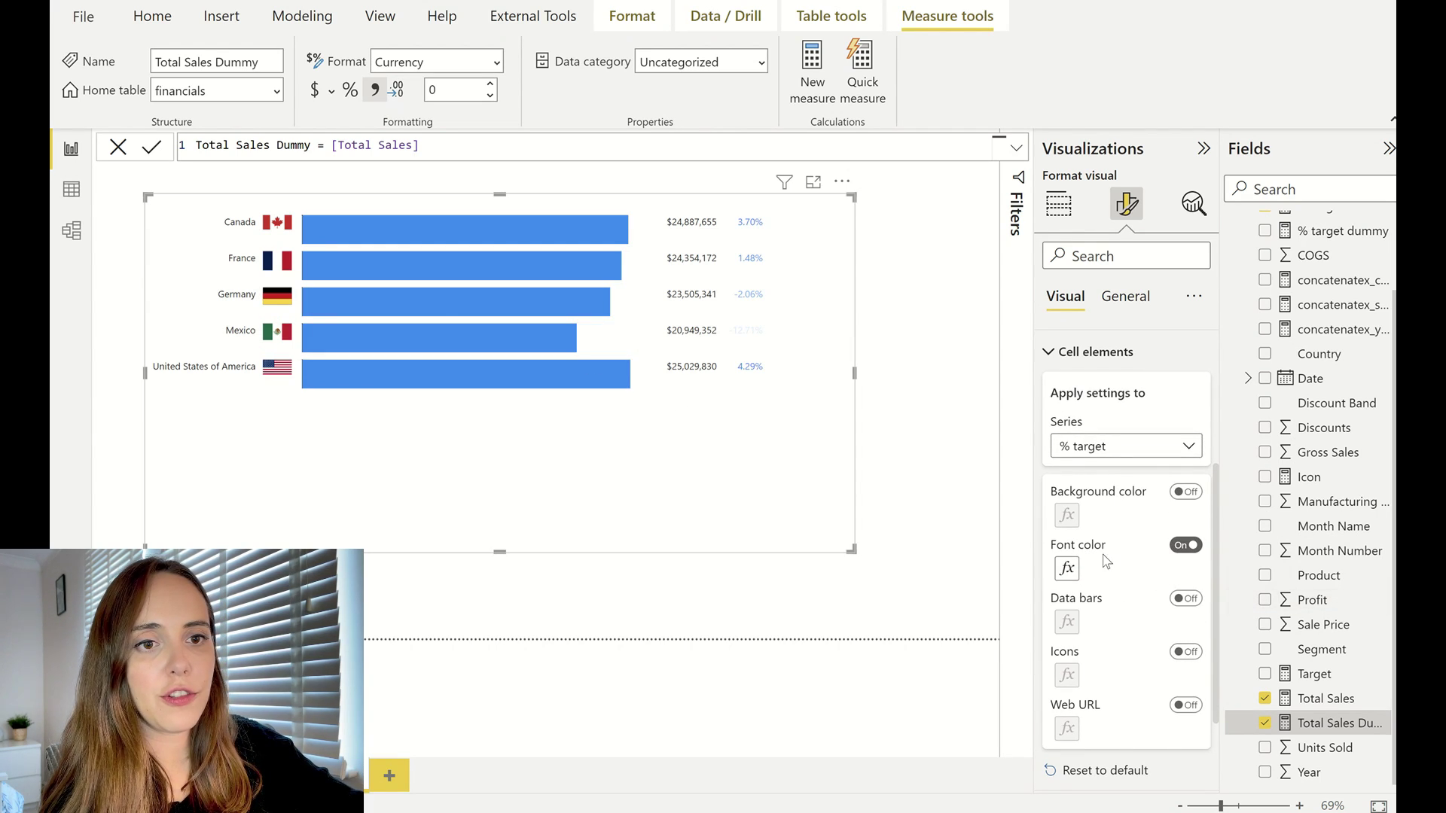
{"action": "left_click", "coordinate": [1065, 569]}
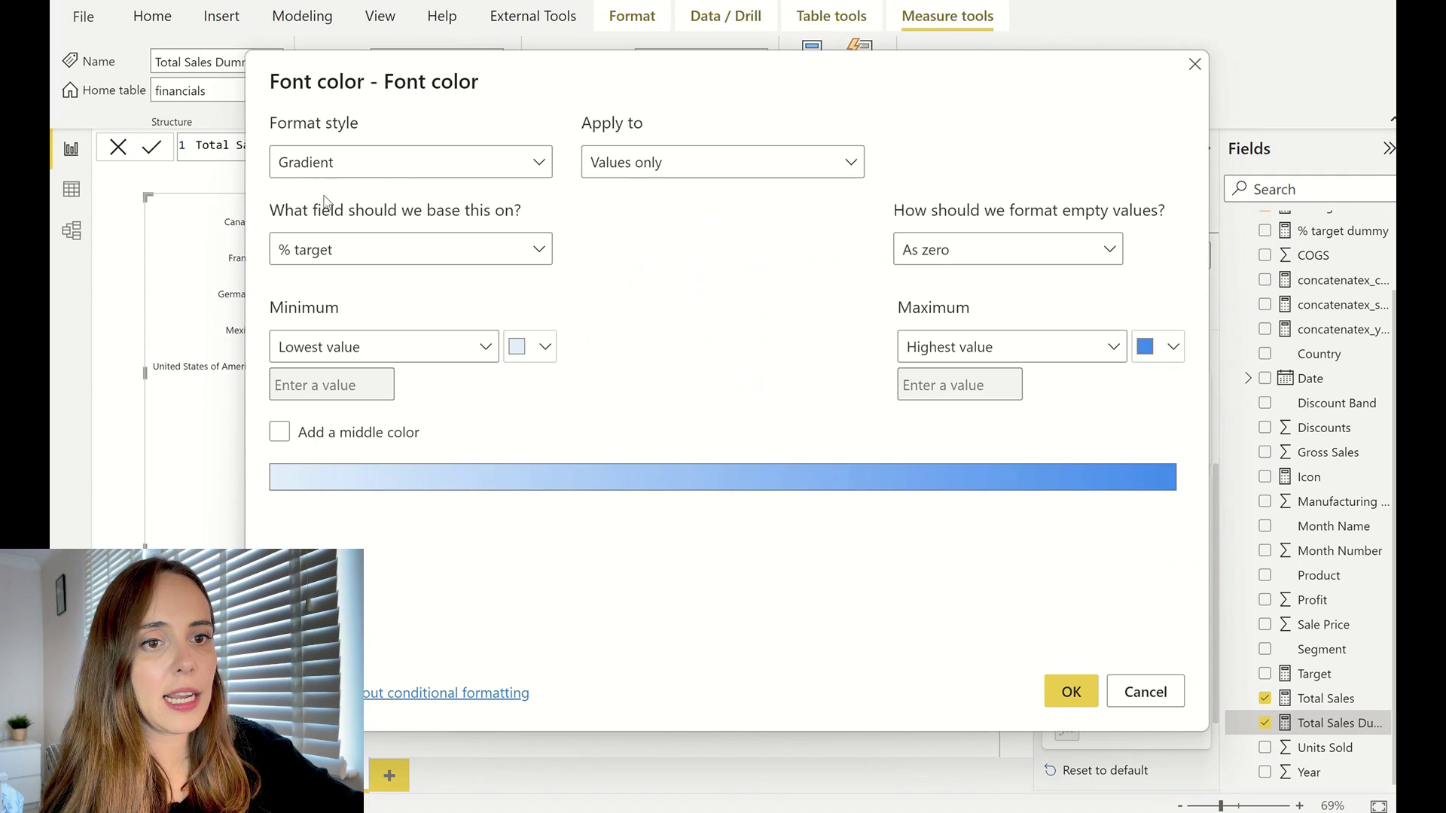
{"action": "left_click", "coordinate": [395, 170]}
{"action": "left_click", "coordinate": [340, 236]}
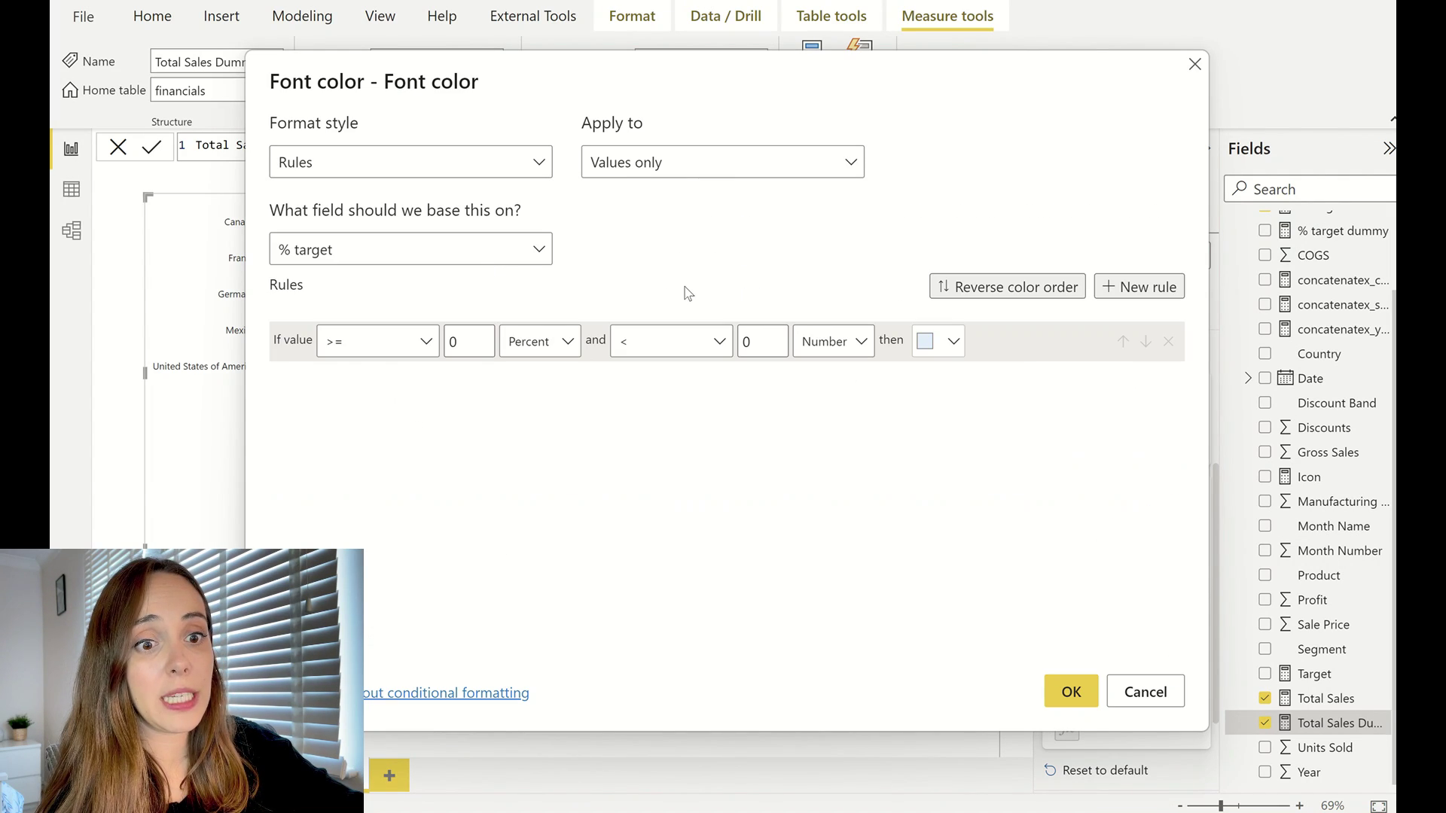
- Add a first rule colouring % target values from minimum to 0 red
{"action": "left_click", "coordinate": [376, 341]}
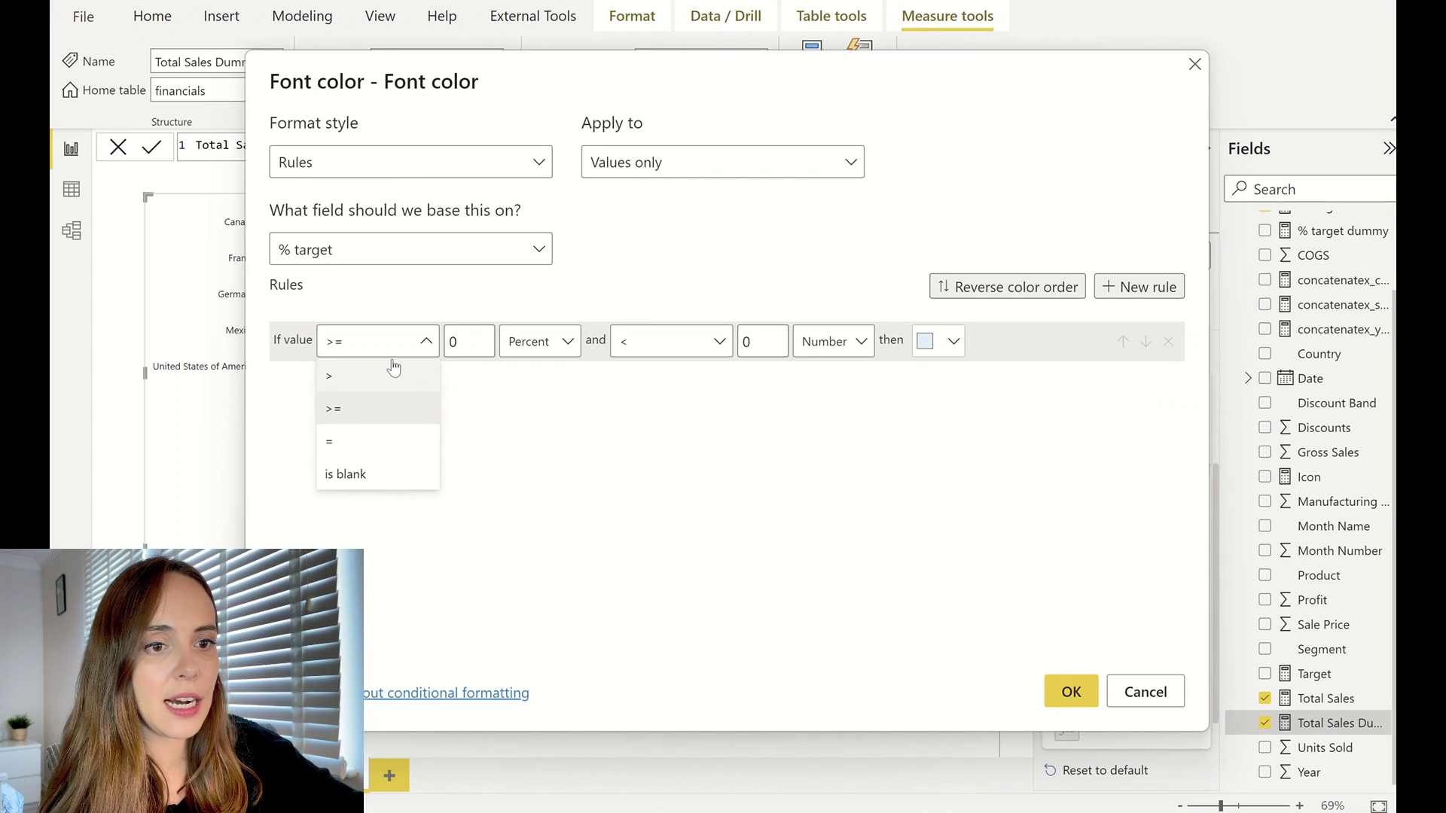
{"action": "left_click", "coordinate": [473, 340]}
{"action": "key", "text": "BackSpace"}
{"action": "left_click", "coordinate": [540, 342]}
{"action": "left_click", "coordinate": [530, 375]}
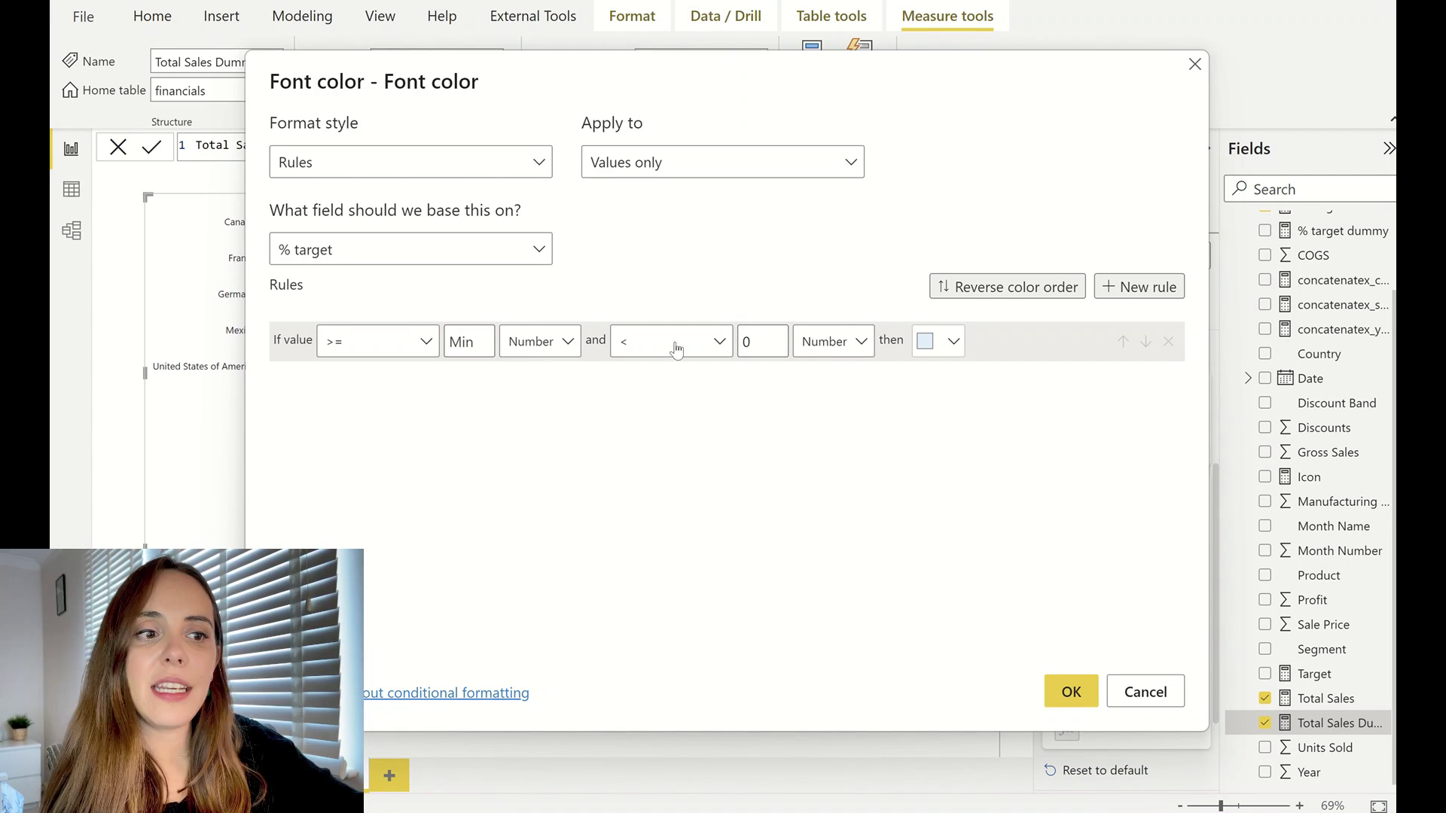
{"action": "left_click", "coordinate": [776, 344]}
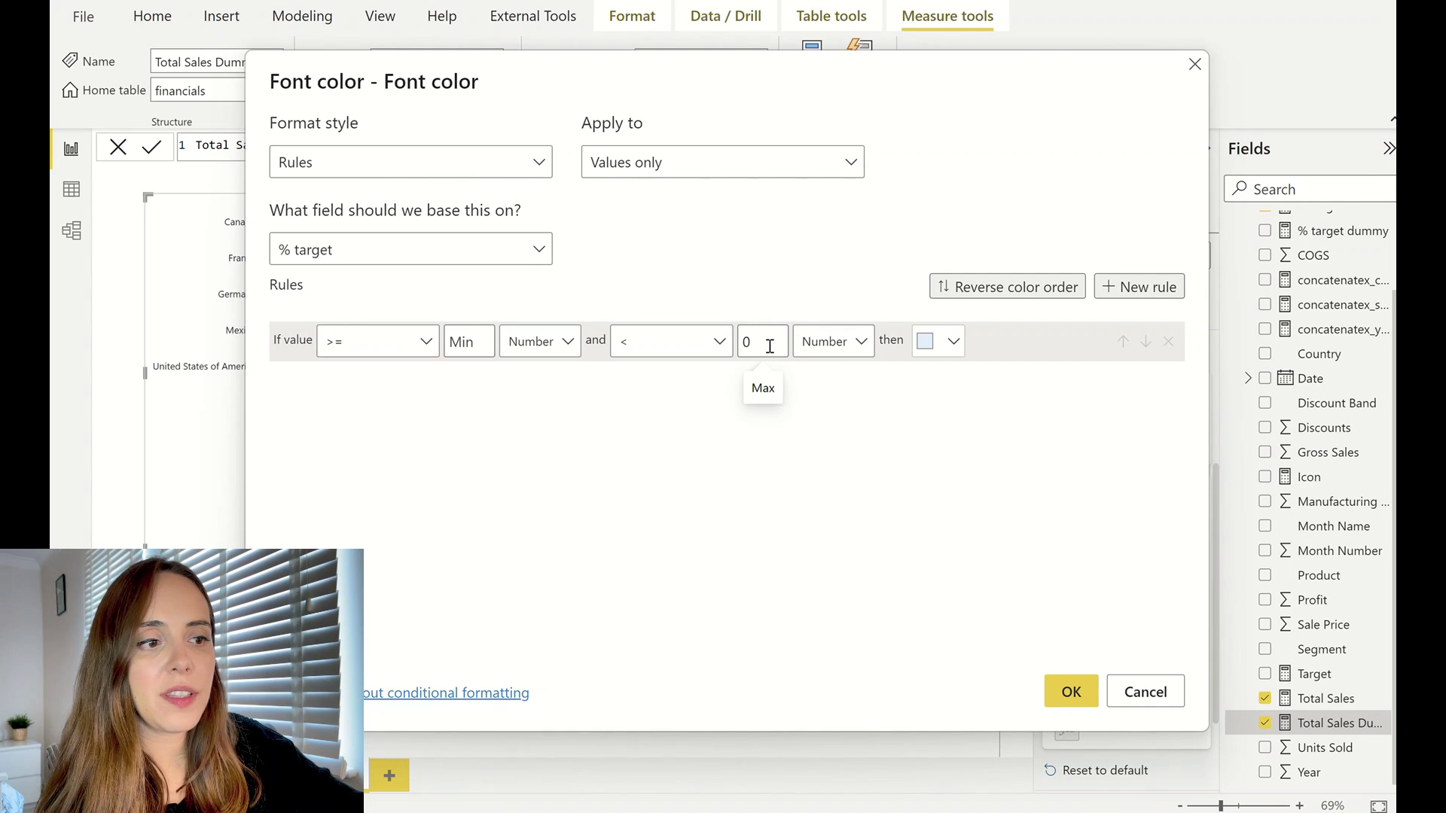
{"action": "left_click", "coordinate": [925, 341]}
{"action": "left_click", "coordinate": [1058, 382]}
- Add a second rule colouring values from 0 to maximum green, and apply the rules
{"action": "left_click", "coordinate": [1139, 286]}
{"action": "left_click", "coordinate": [420, 381]}
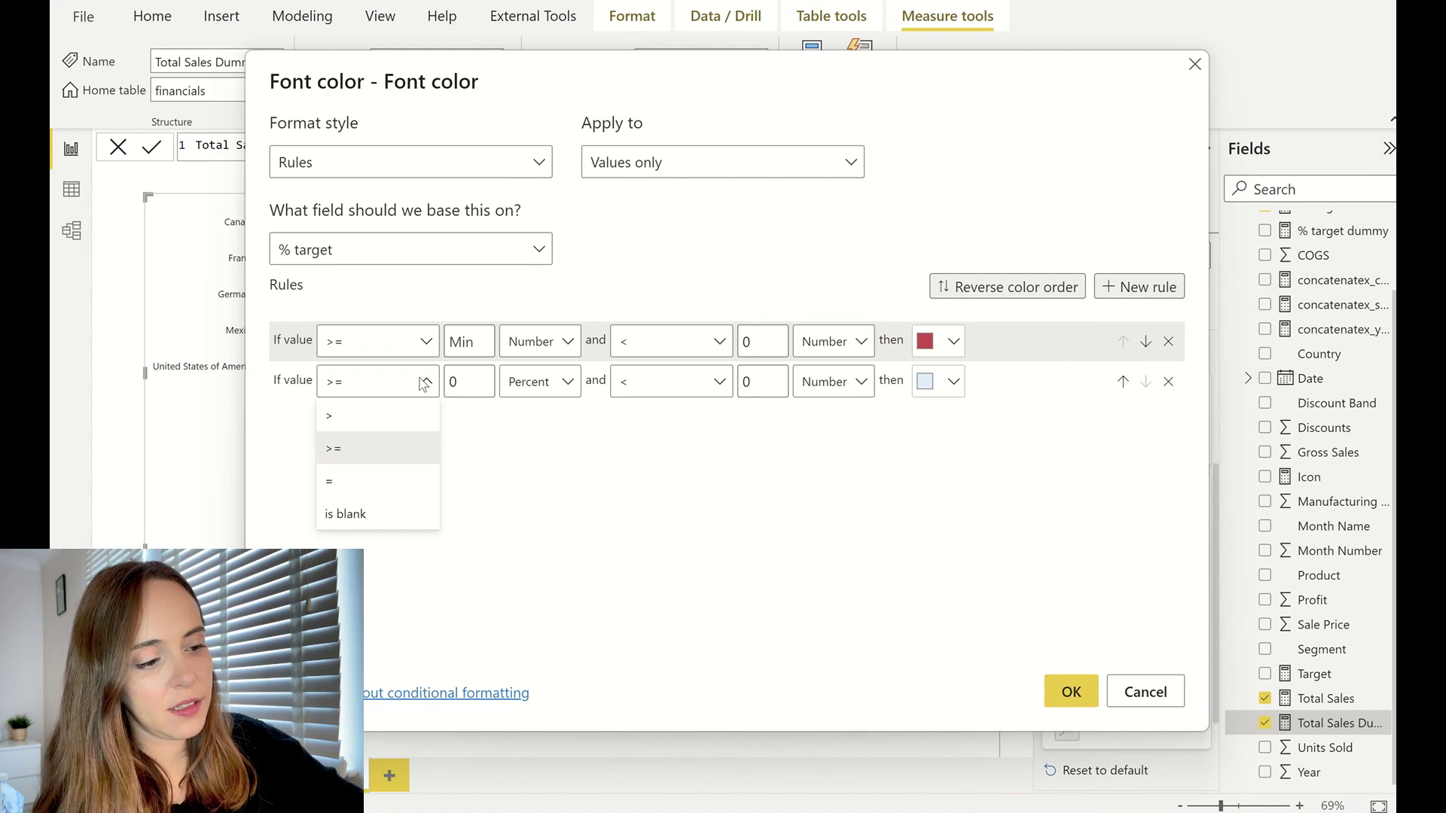
{"action": "left_click", "coordinate": [780, 387]}
{"action": "key", "text": "BackSpace"}
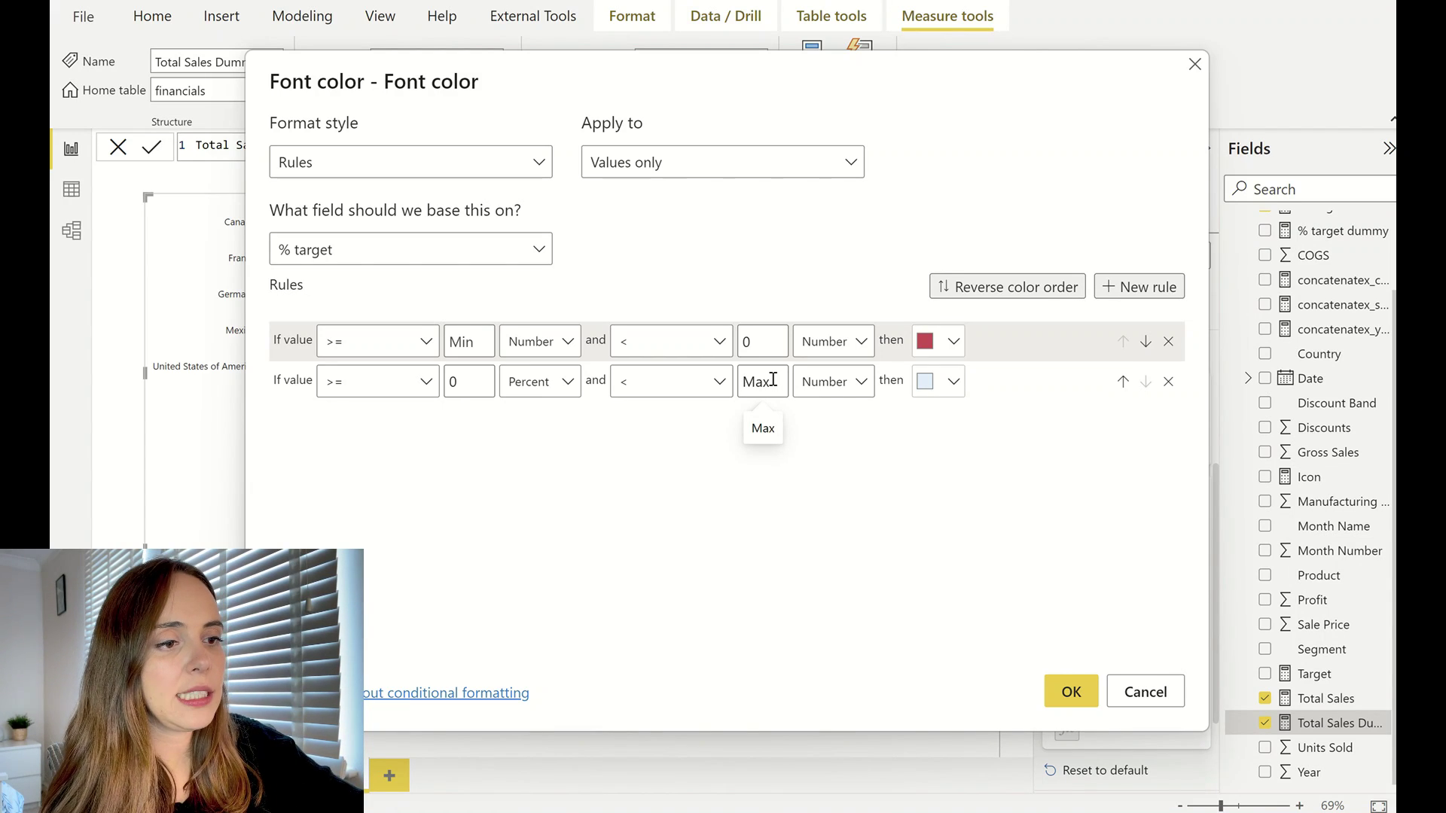
{"action": "left_click", "coordinate": [1079, 686]}
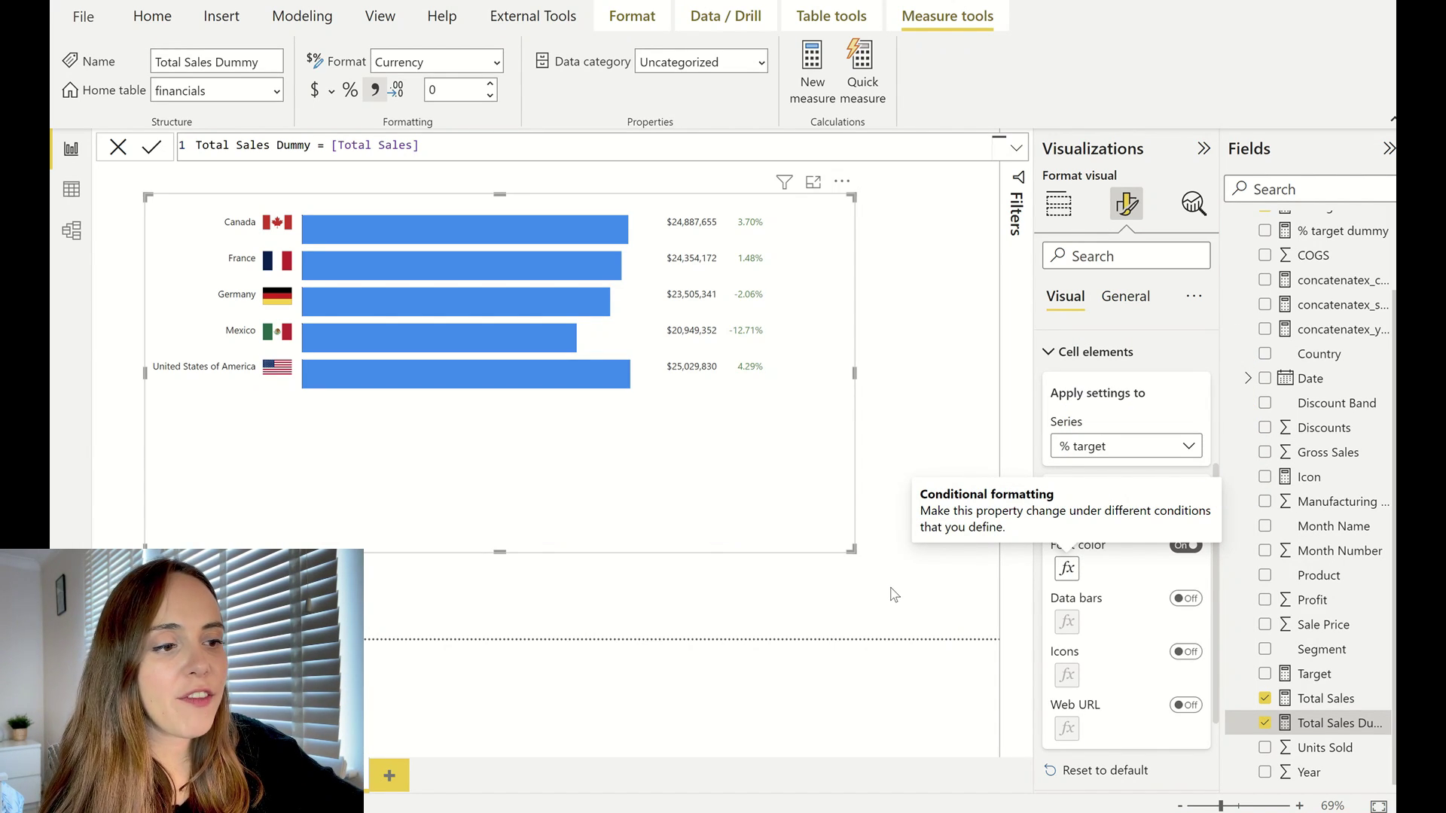
- Fix the % target font rules to Number bounds, Min–0 red and 0–Max green
{"action": "left_click", "coordinate": [1066, 568]}
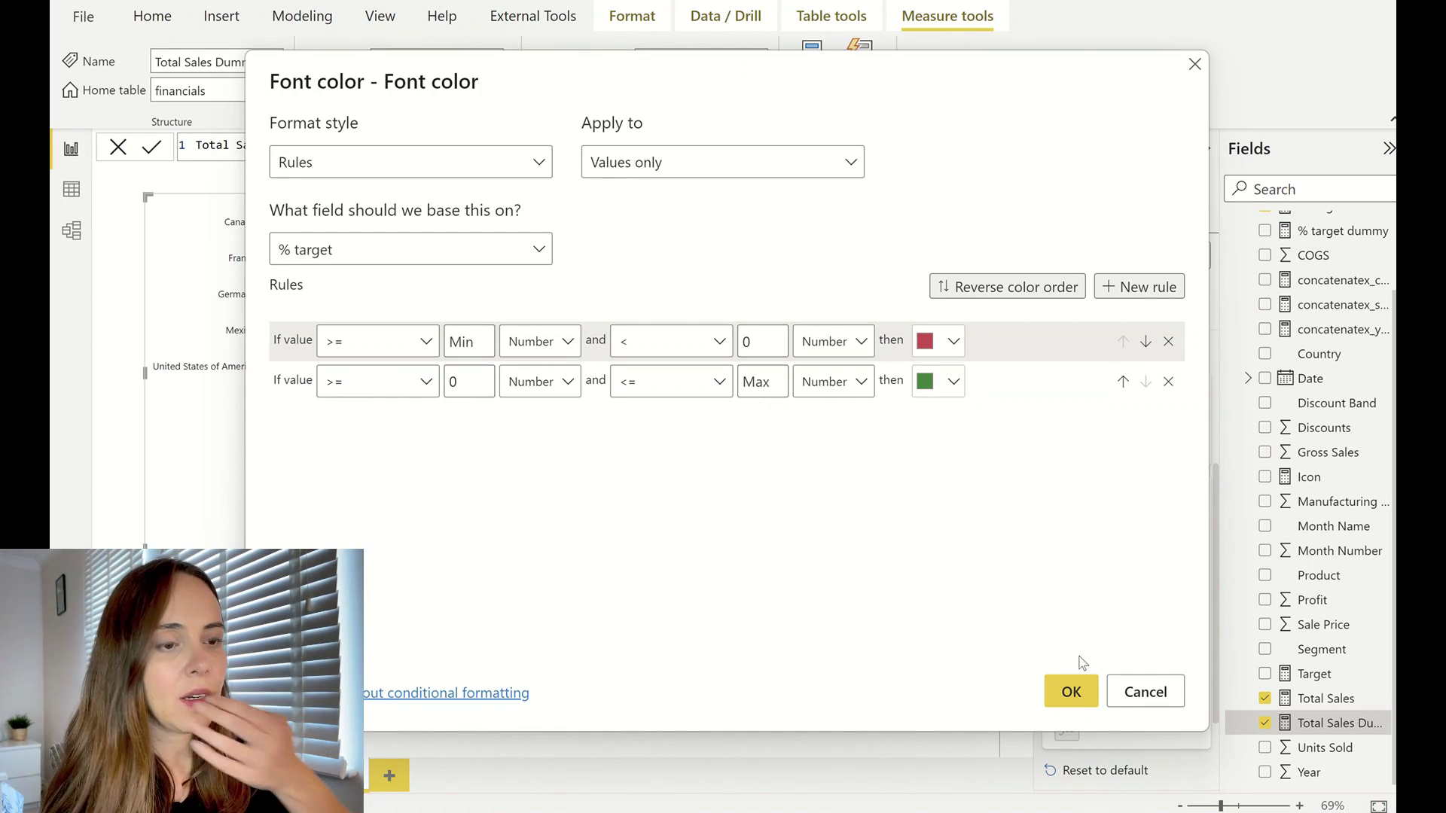
{"action": "left_click", "coordinate": [1053, 689]}
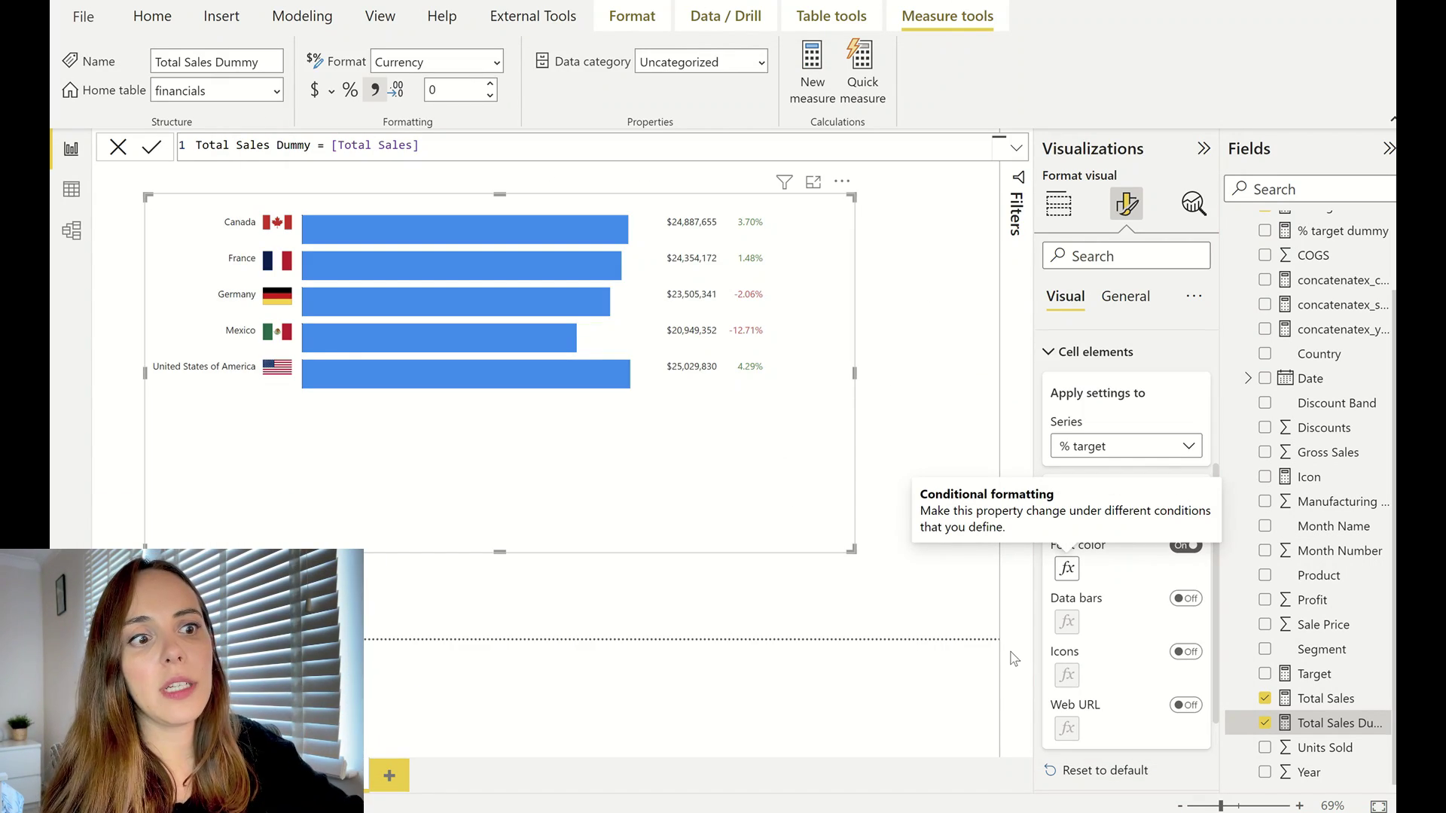